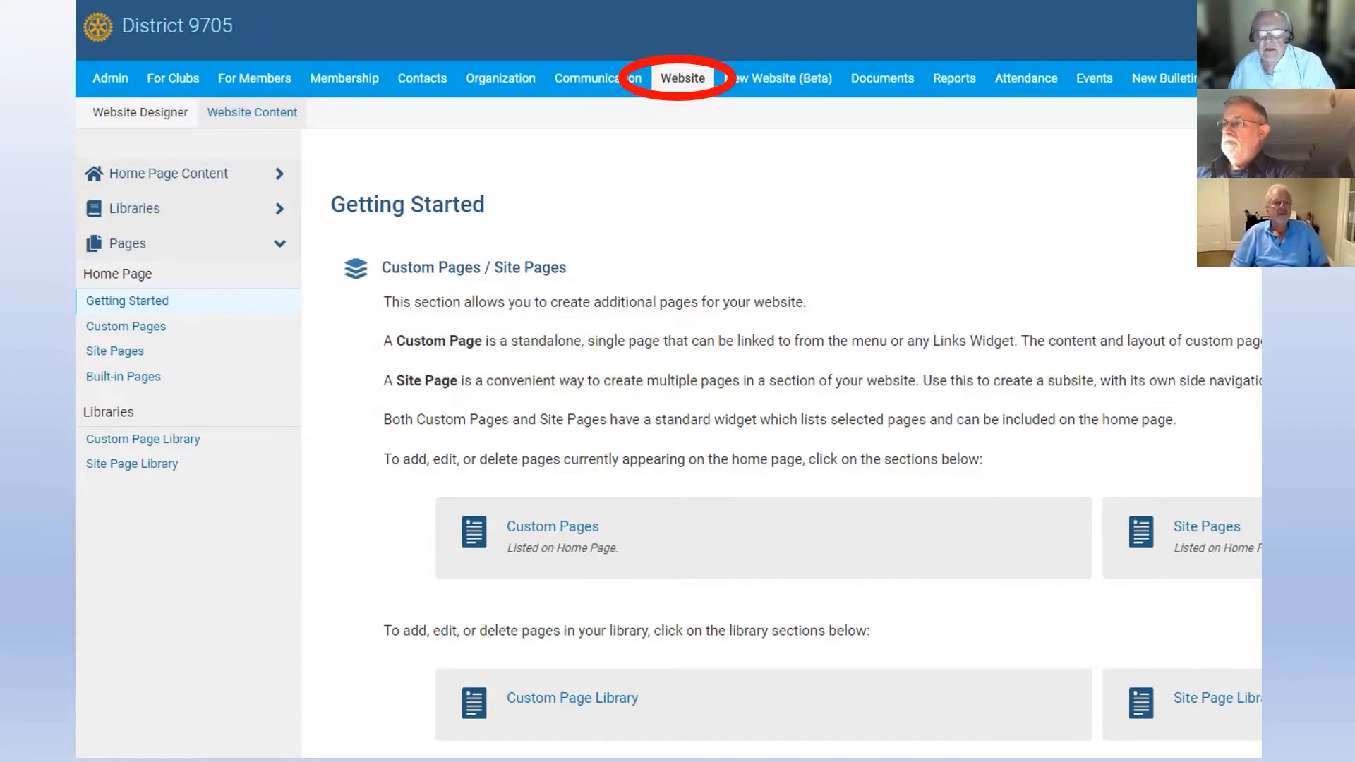
pyautogui.press('Right')
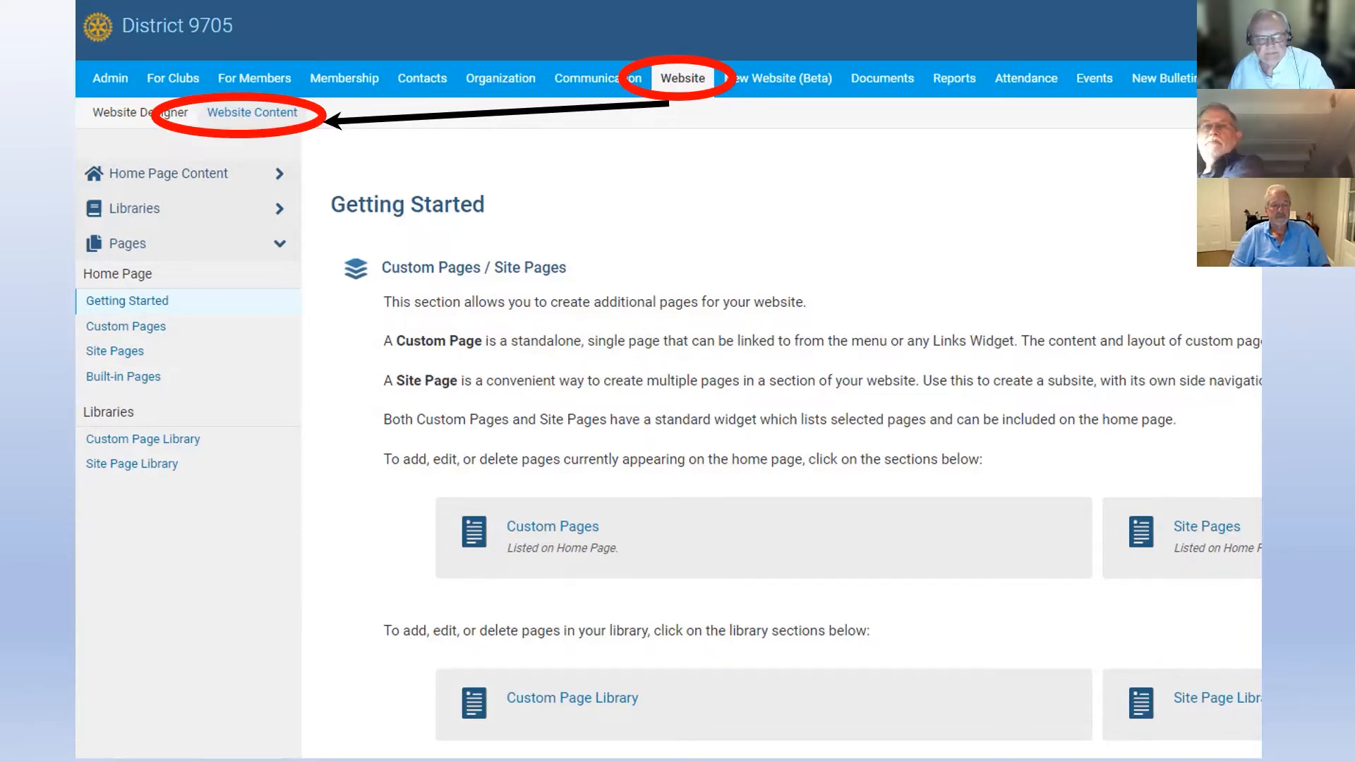
pyautogui.press('Right')
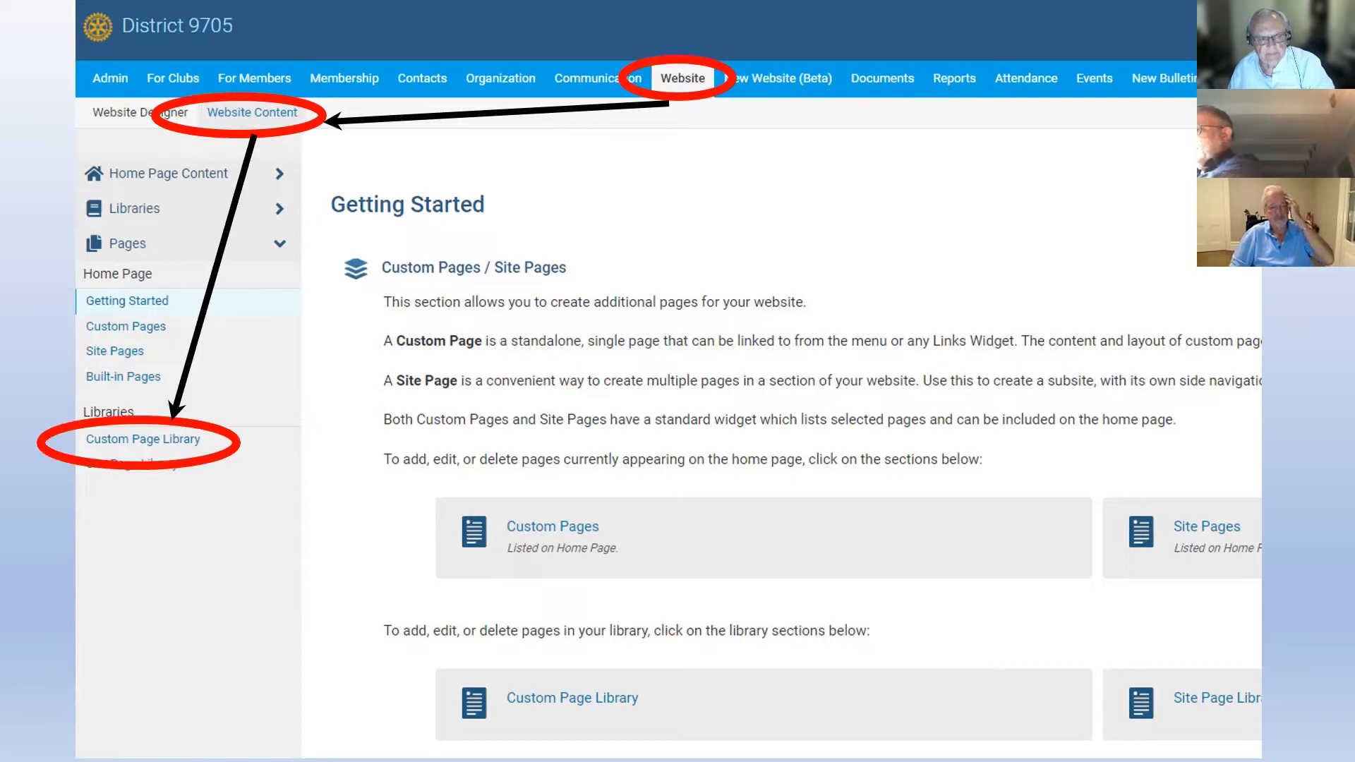
pyautogui.press('Right')
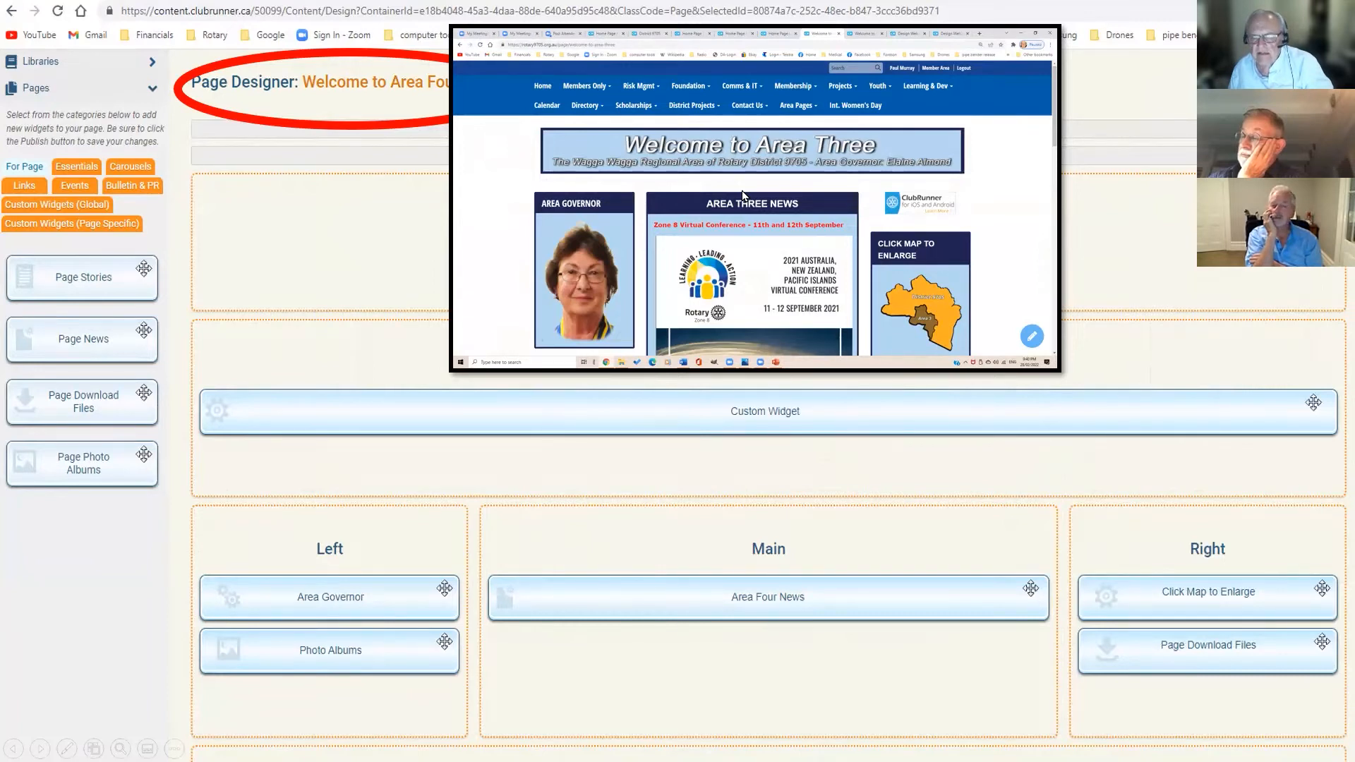
pyautogui.moveTo(889, 141); pyautogui.dragTo(796, 378)
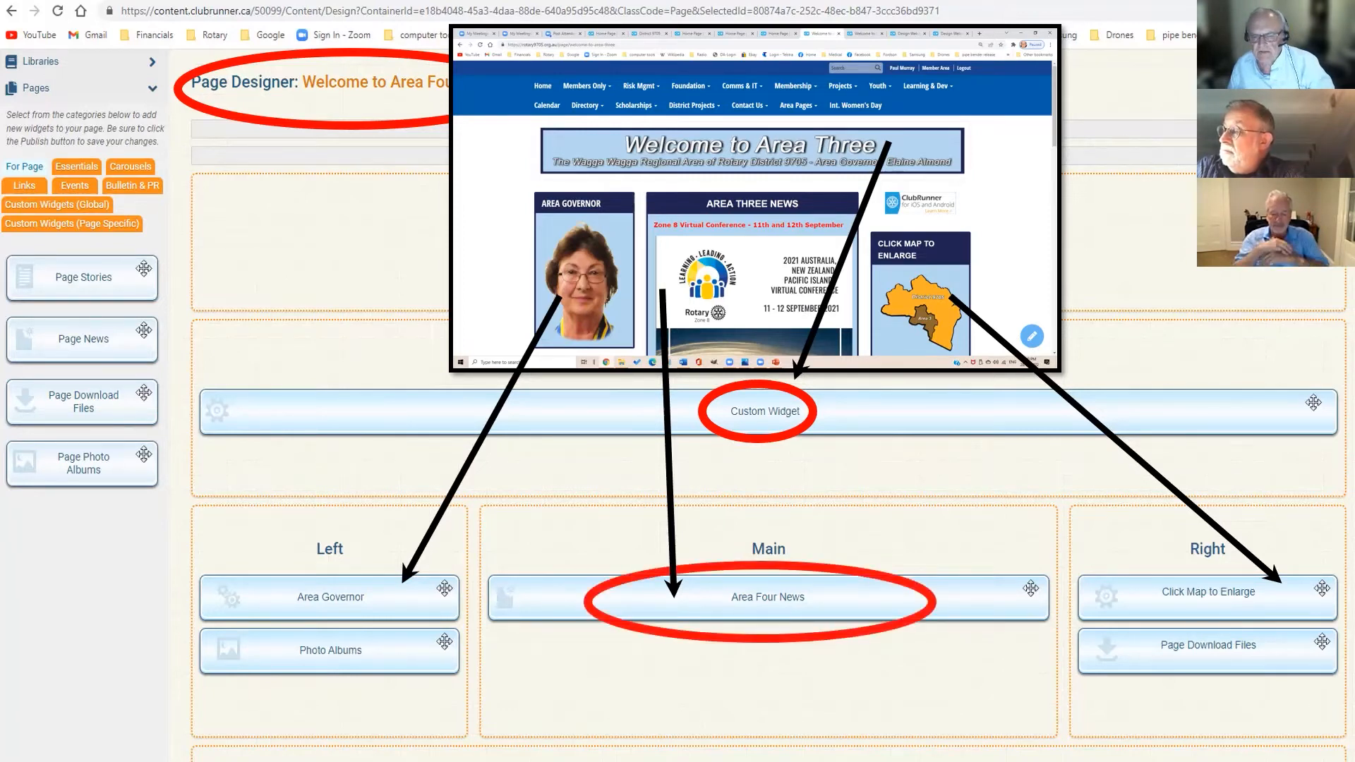
pyautogui.press('Right')
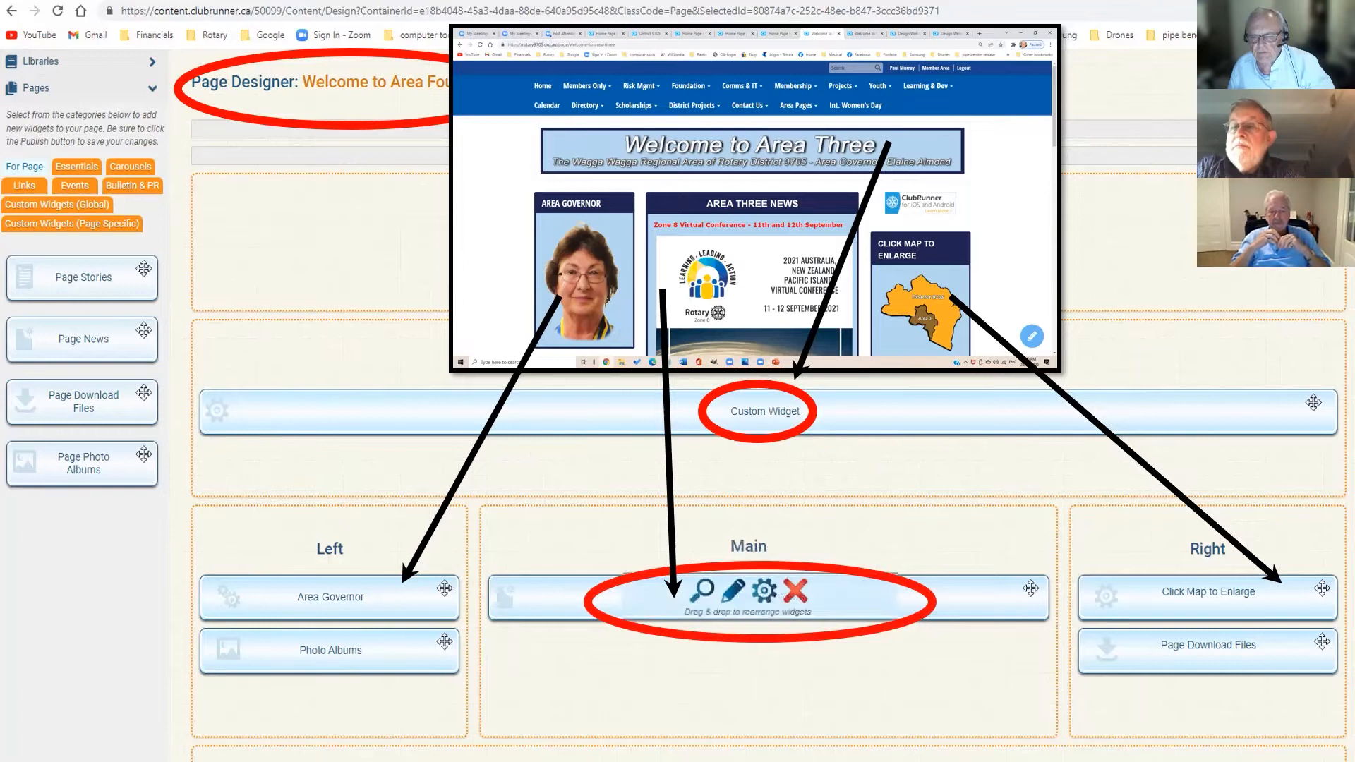
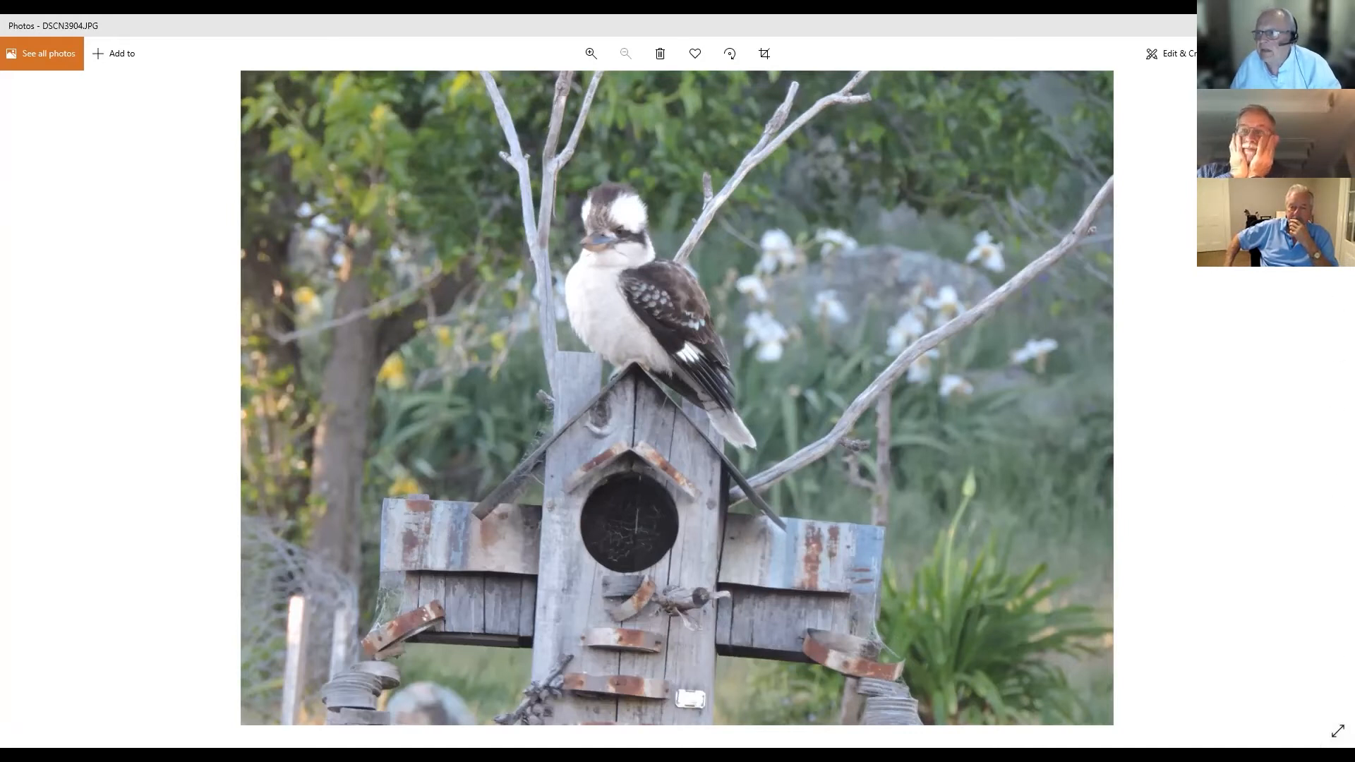
# - Configure a custom resize of the kookaburra photo to 500 pixels wide, keeping the aspect ratio, with quality at 60%
pyautogui.click(1337, 54)
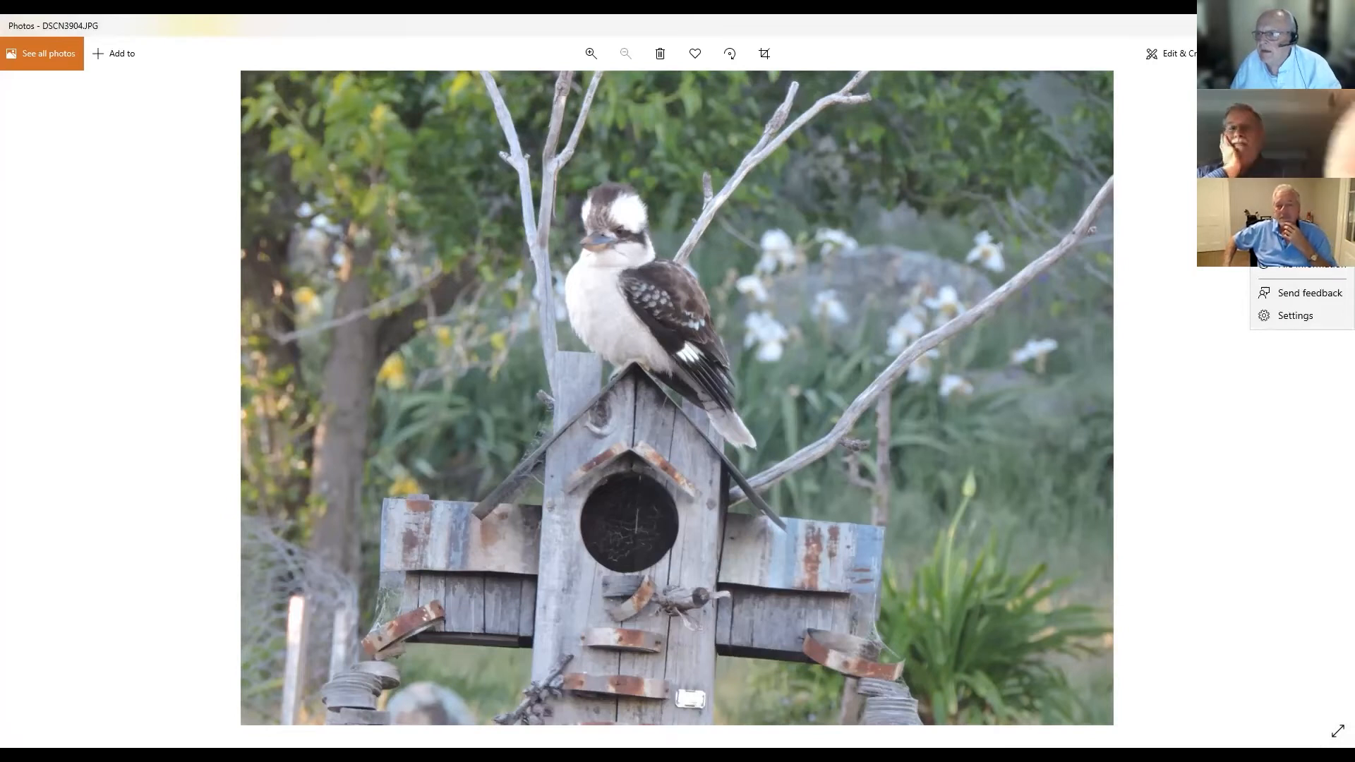
pyautogui.press('Escape')
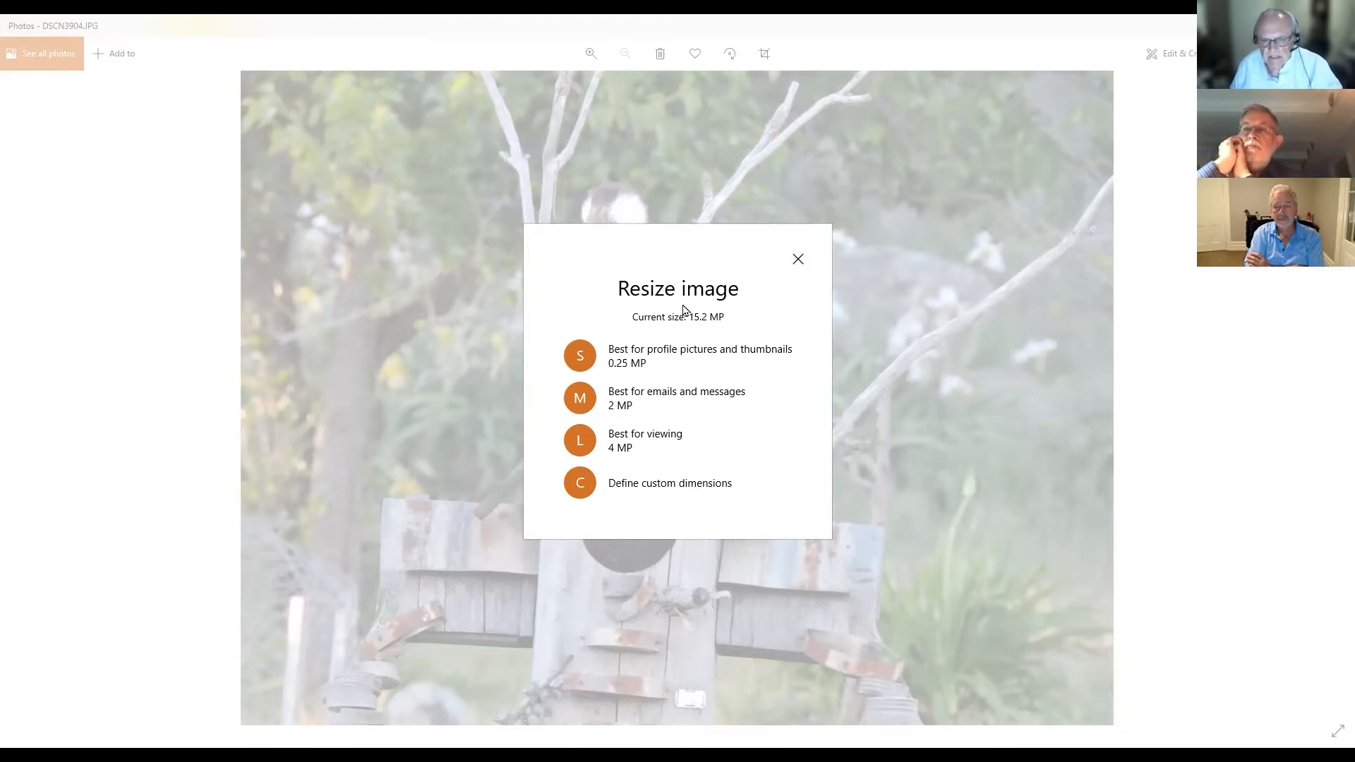
pyautogui.click(579, 484)
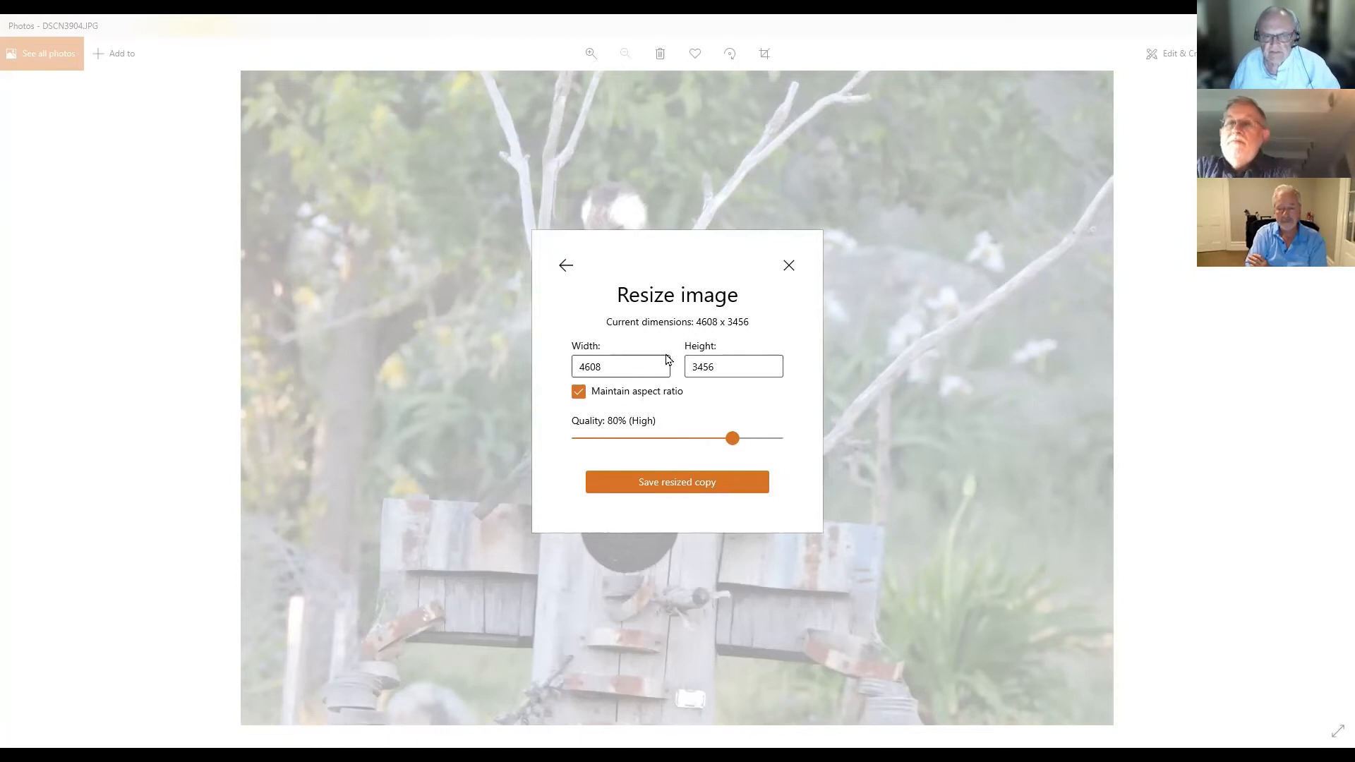
pyautogui.doubleClick(626, 367)
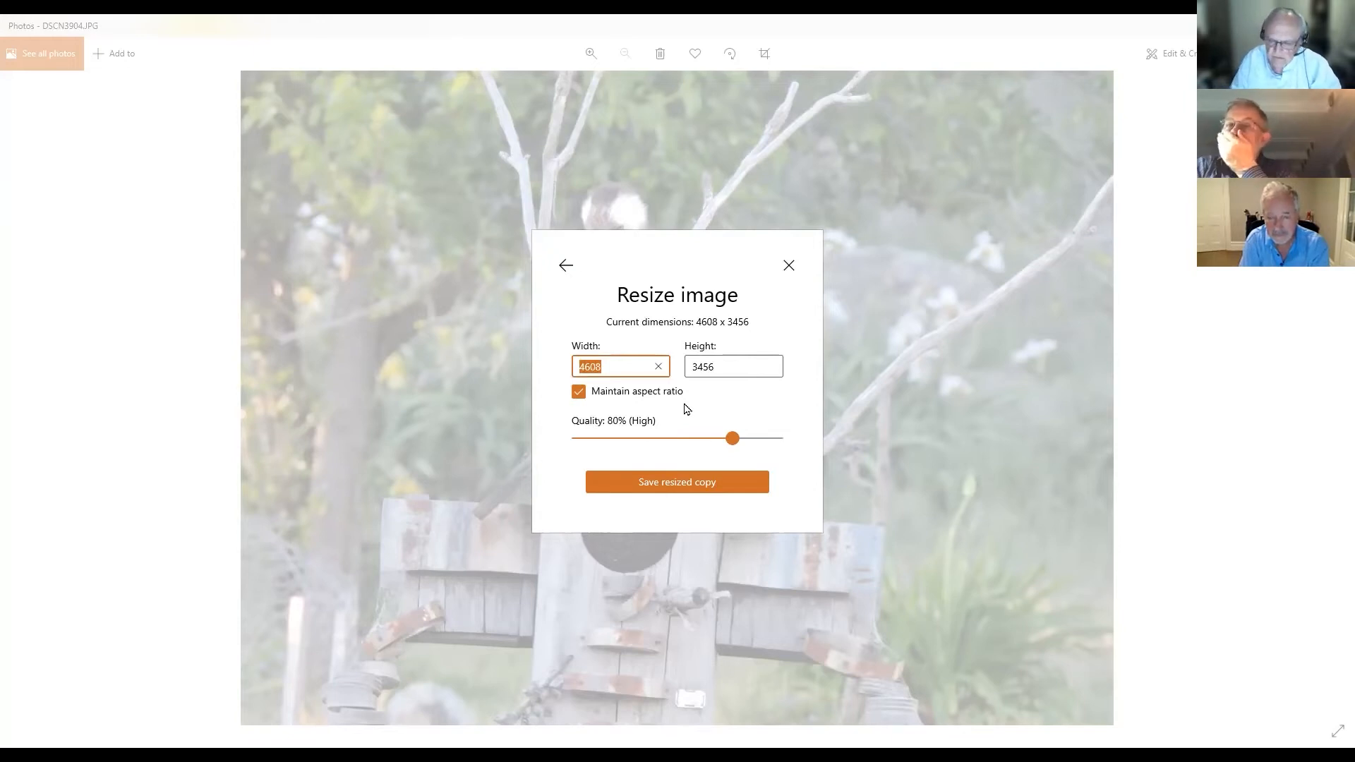
pyautogui.write('500')
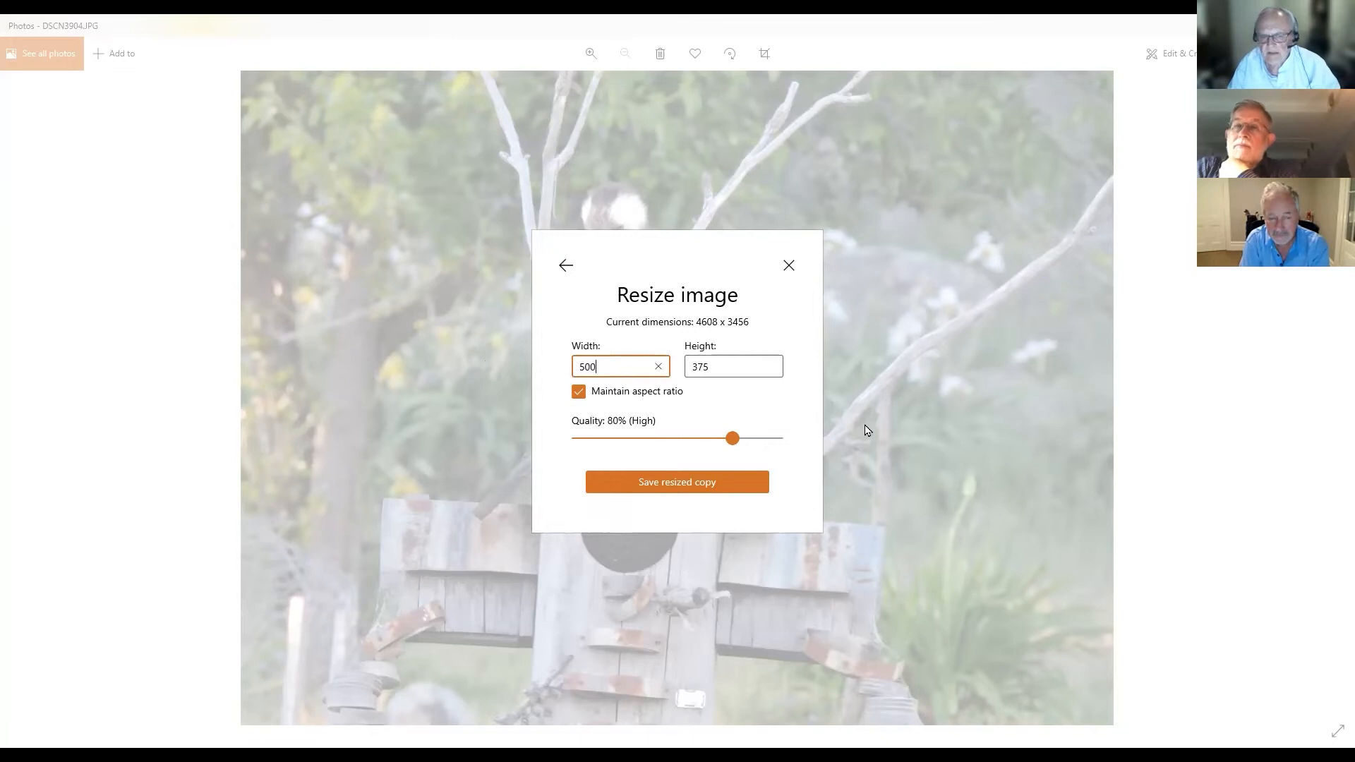
pyautogui.click(691, 441)
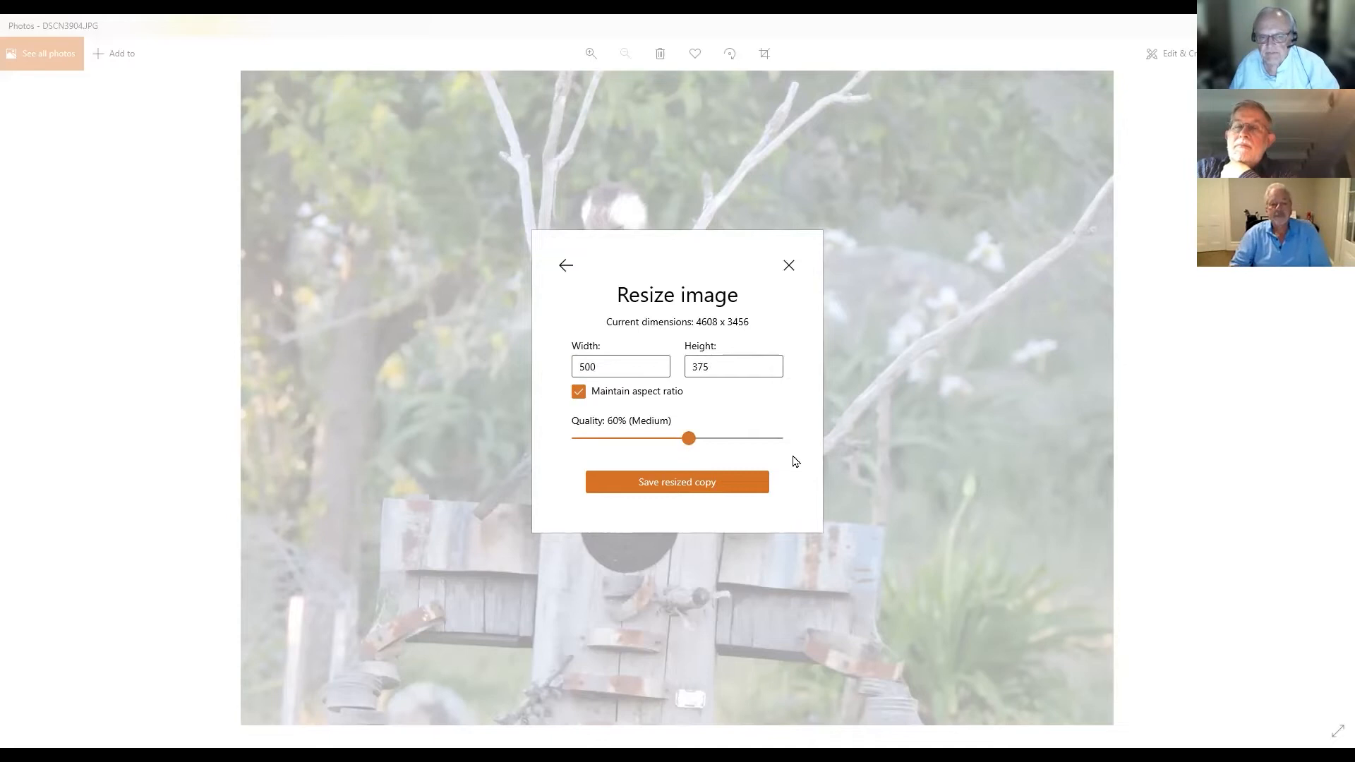
# - Save the resized copy to the Desktop as a JPG named Kookab
pyautogui.click(663, 482)
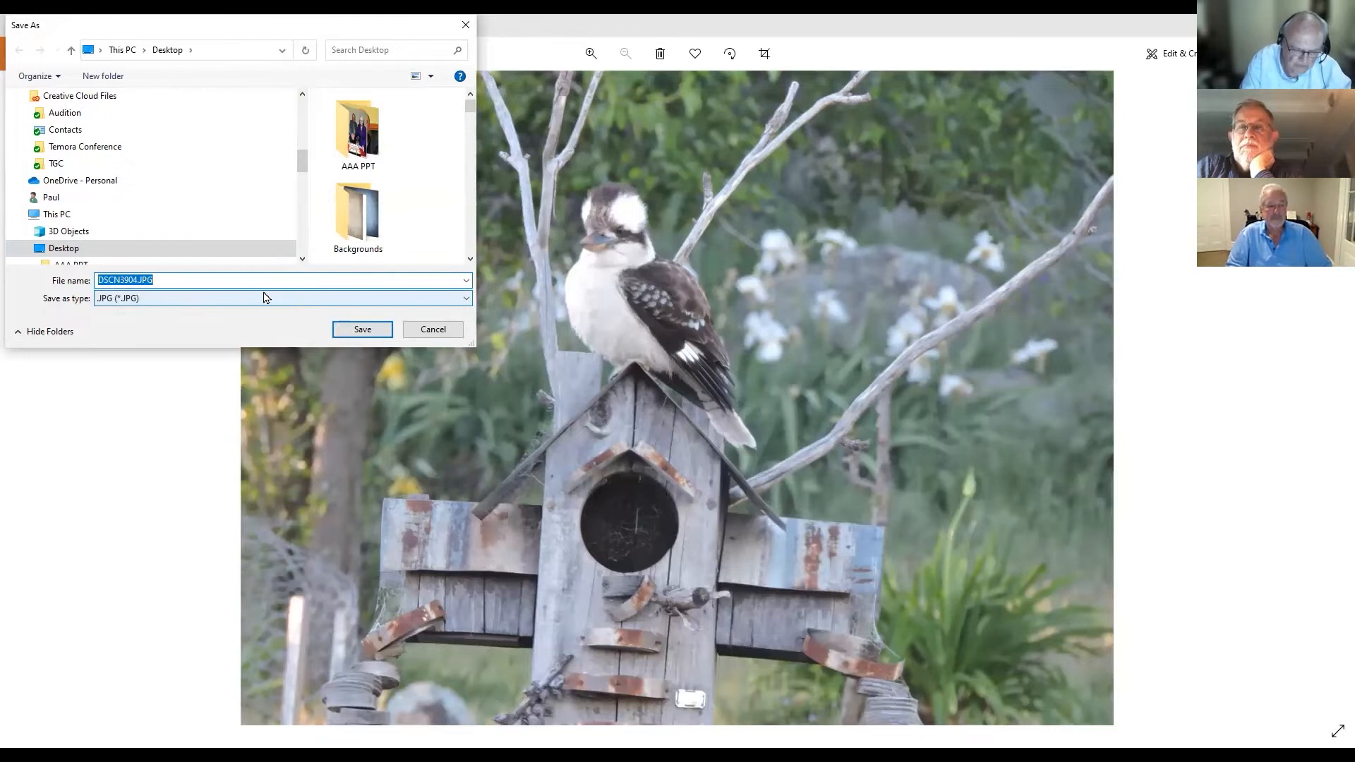
pyautogui.write('Ko')
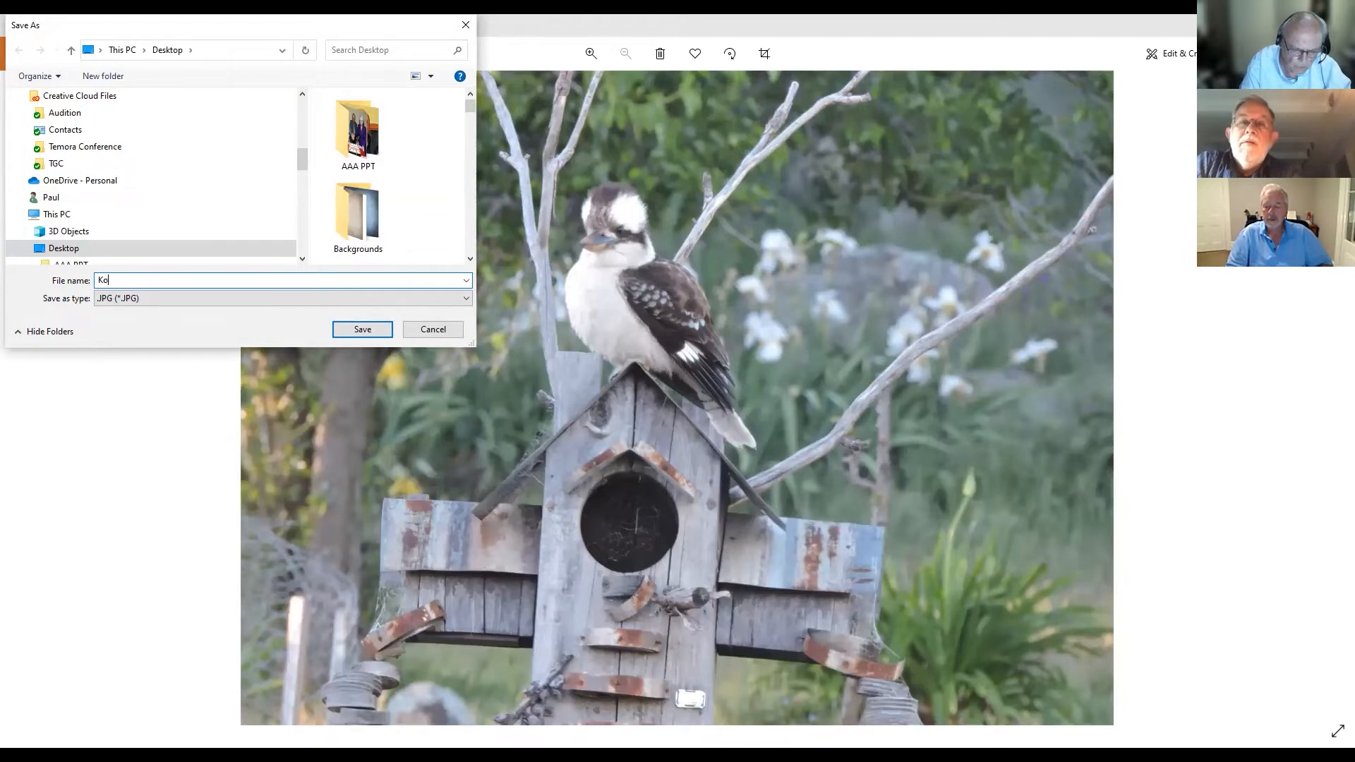
pyautogui.write('okab')
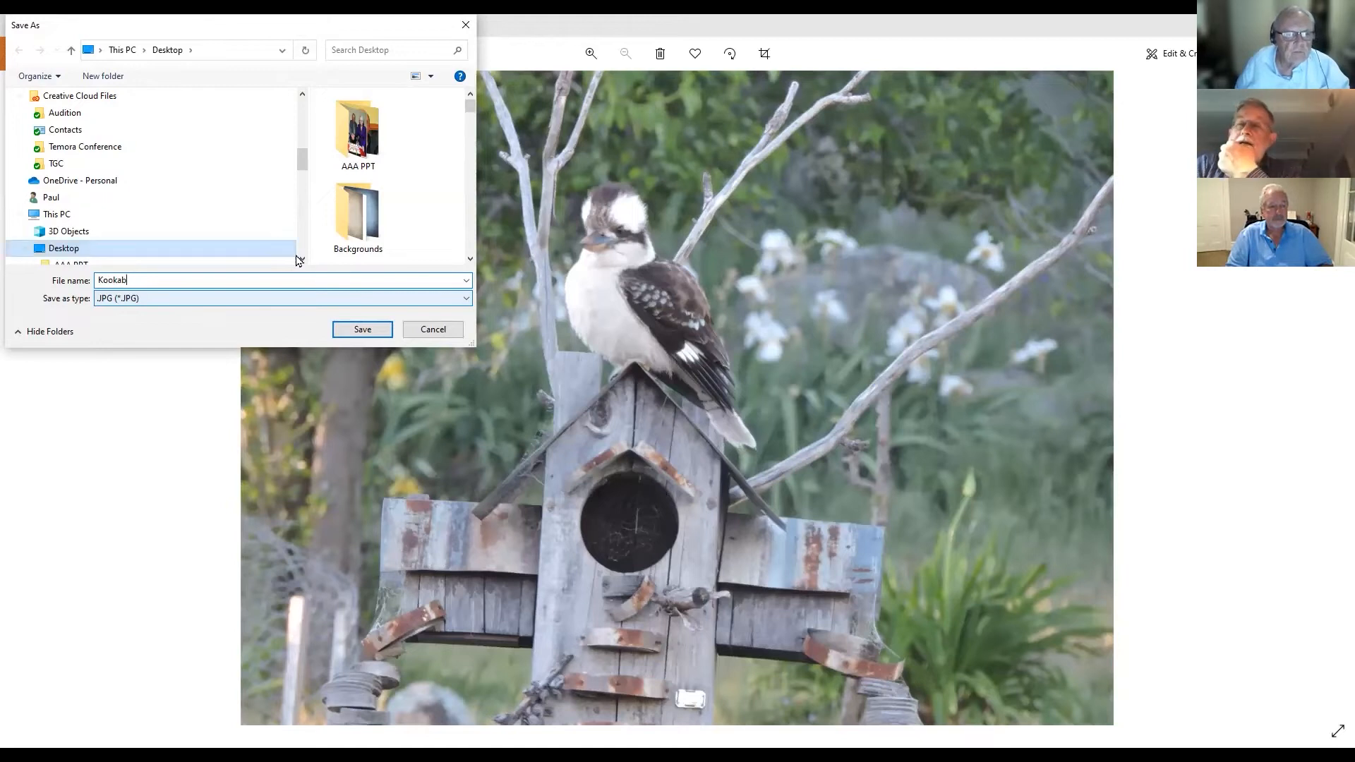
pyautogui.click(341, 330)
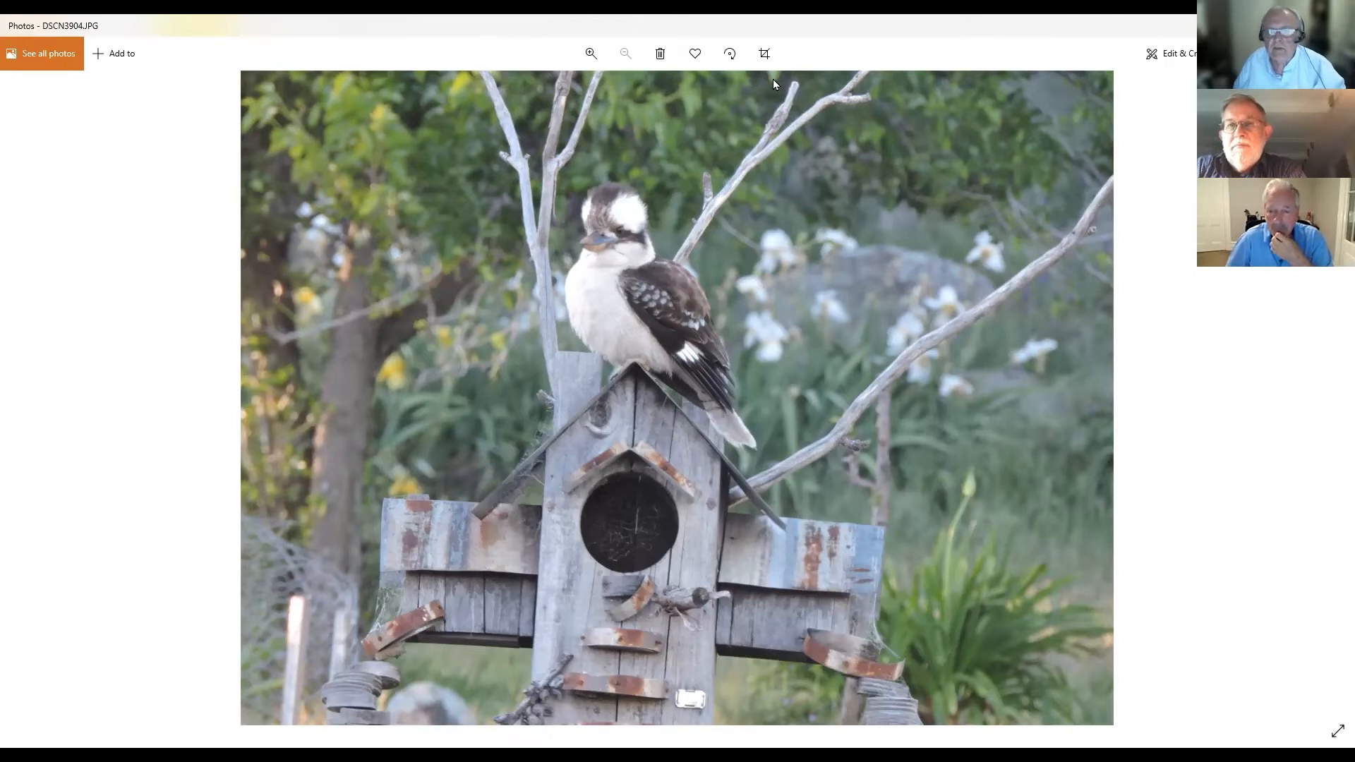
# - Crop the photo on all sides to frame the kookaburra and the upper part of the birdhouse
pyautogui.click(764, 55)
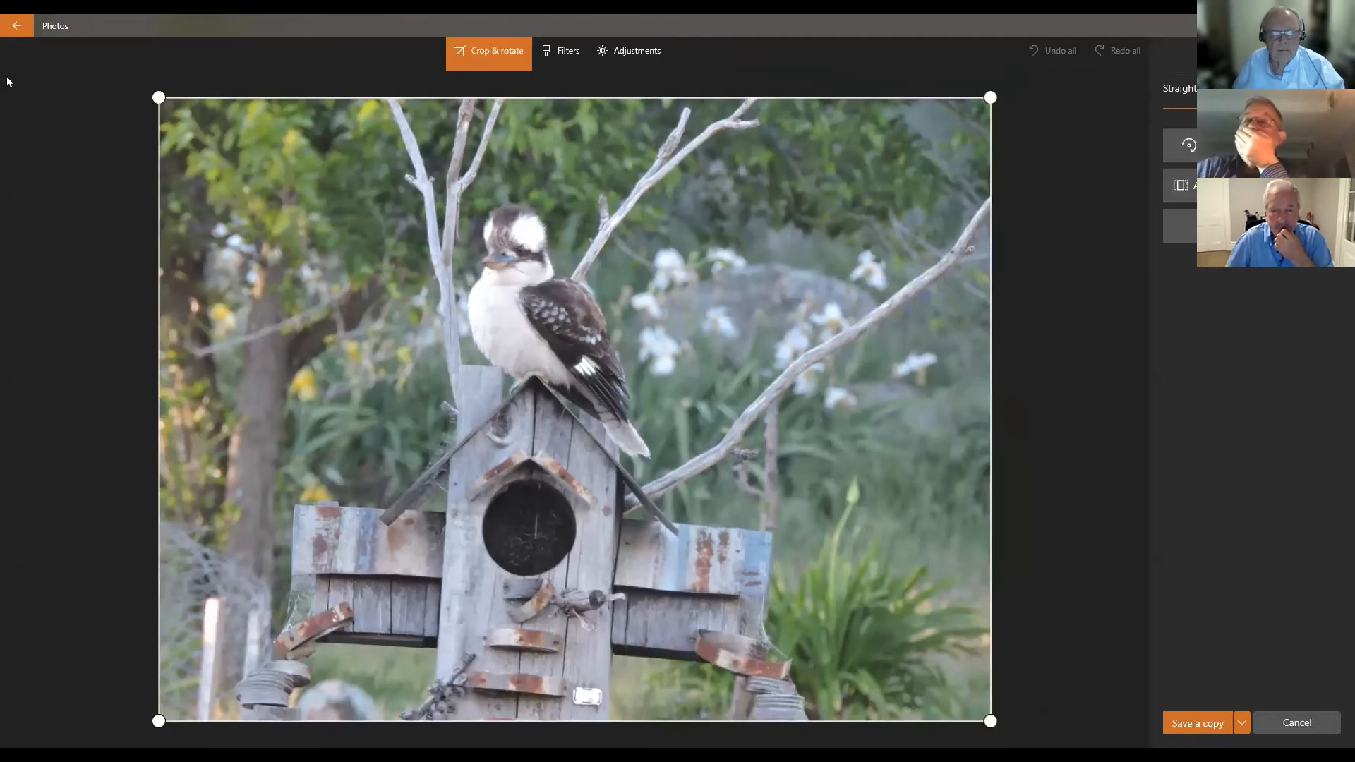
pyautogui.moveTo(159, 97); pyautogui.dragTo(269, 133)
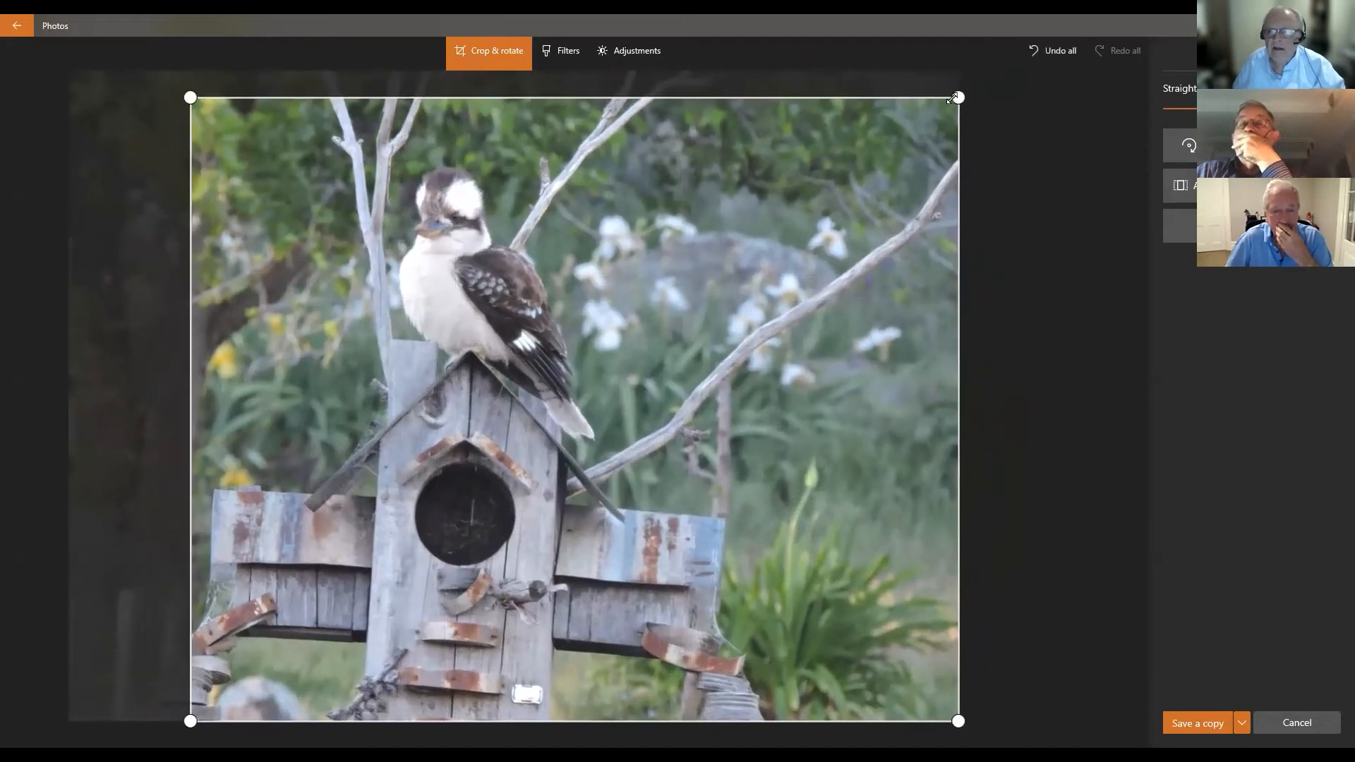
pyautogui.moveTo(957, 98); pyautogui.dragTo(709, 128)
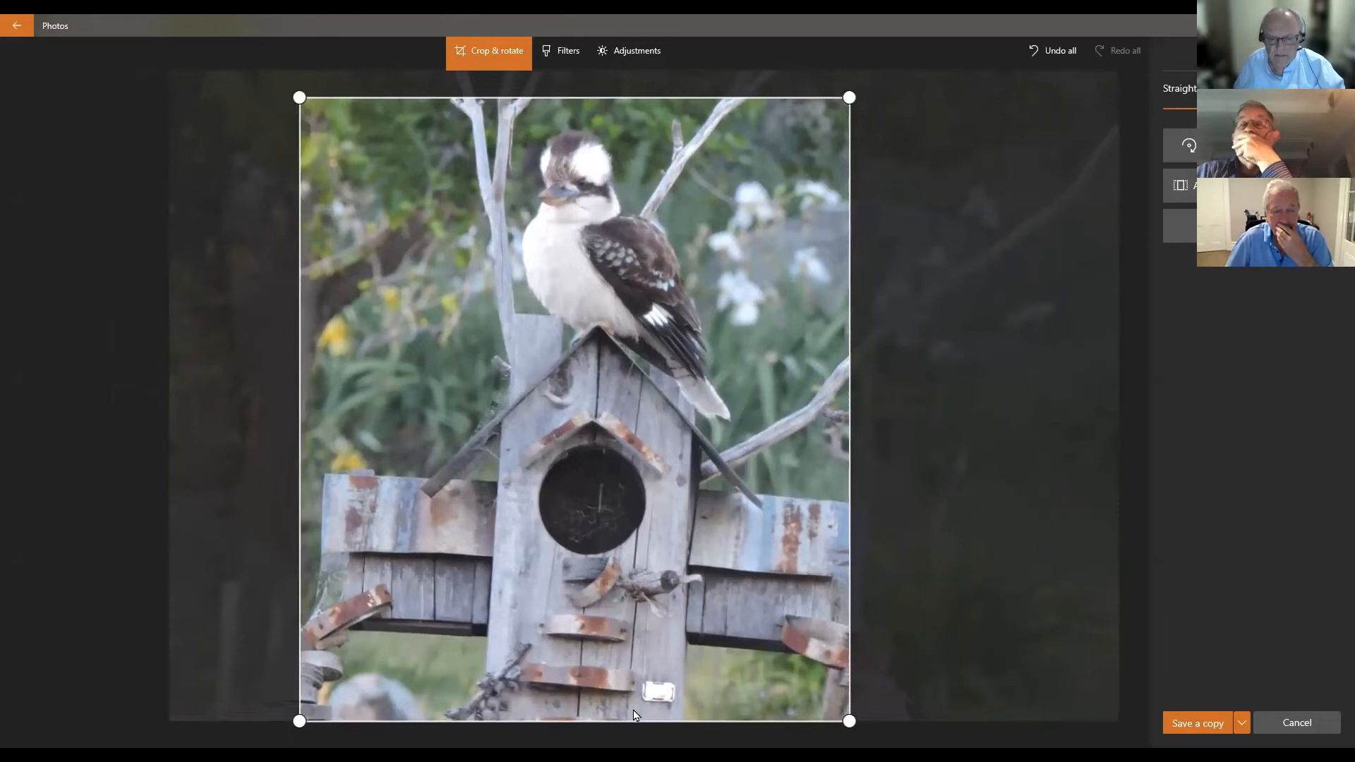
pyautogui.moveTo(849, 722); pyautogui.dragTo(839, 559)
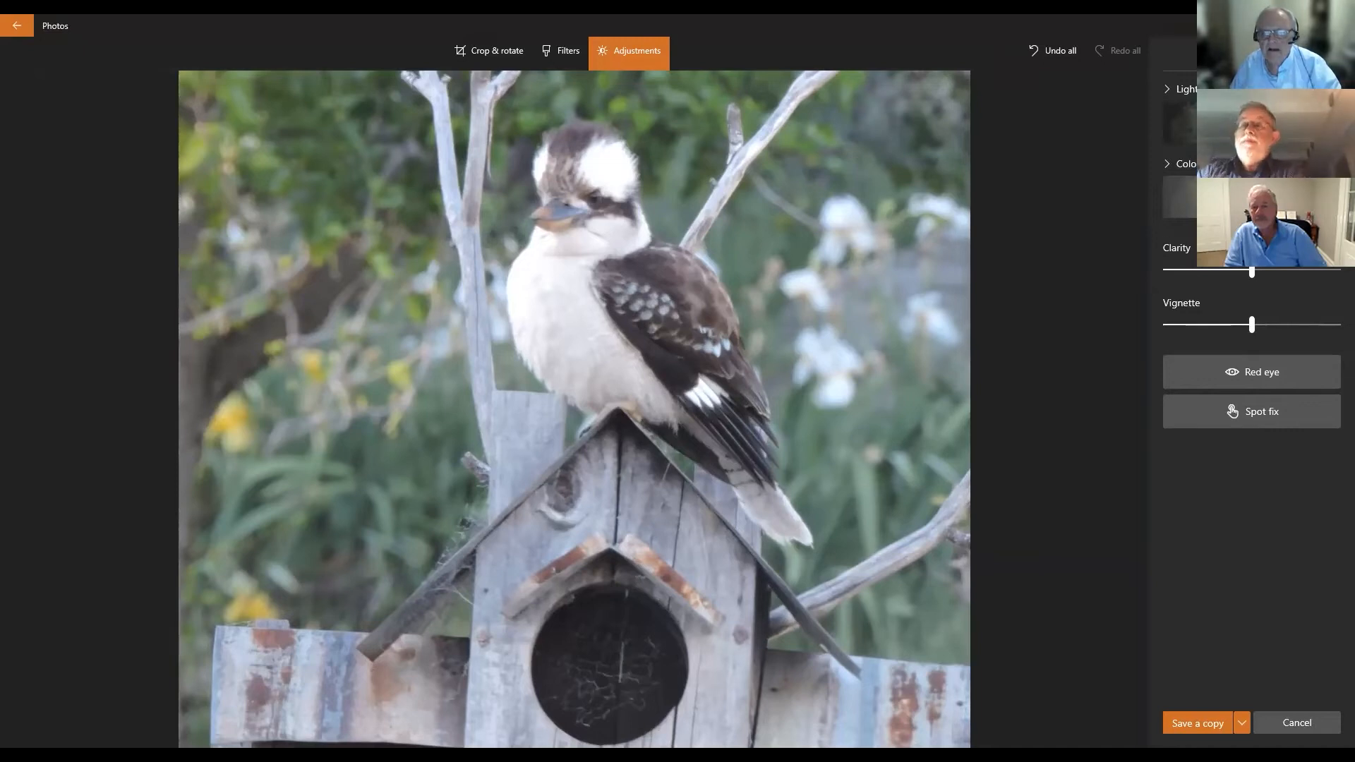
# - Try the light adjustment at -100 and stronger and -100 colour, returning both to about neutral
pyautogui.click(1163, 122)
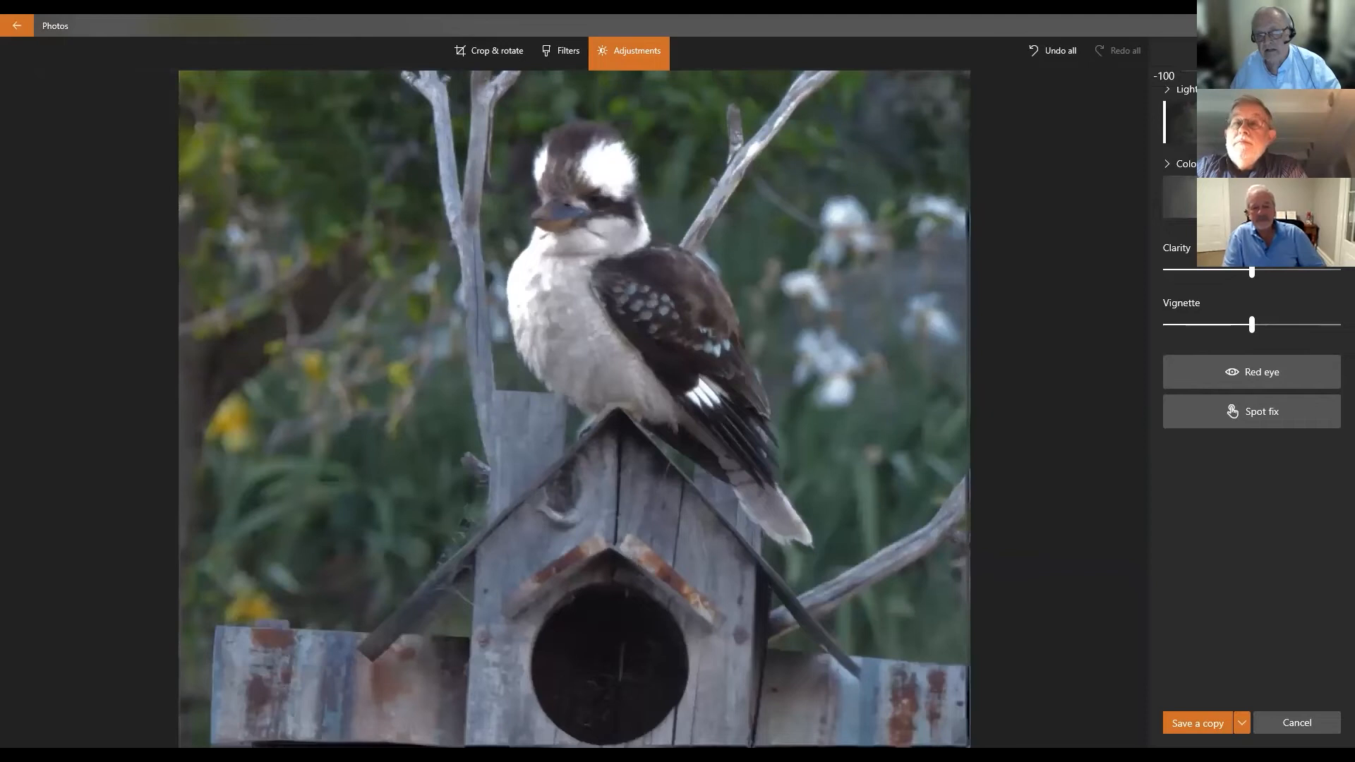
pyautogui.moveTo(1165, 122); pyautogui.dragTo(1252, 122)
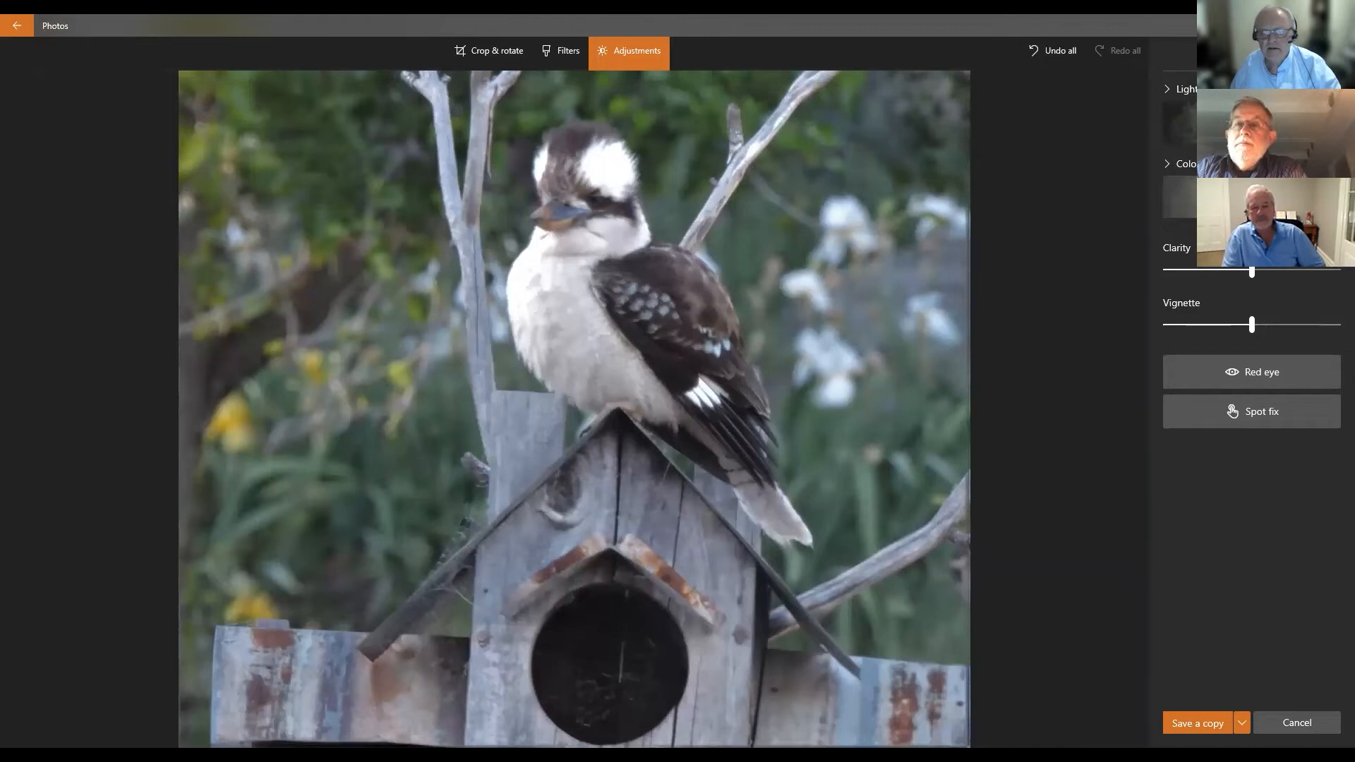
pyautogui.moveTo(1252, 197); pyautogui.dragTo(1303, 197)
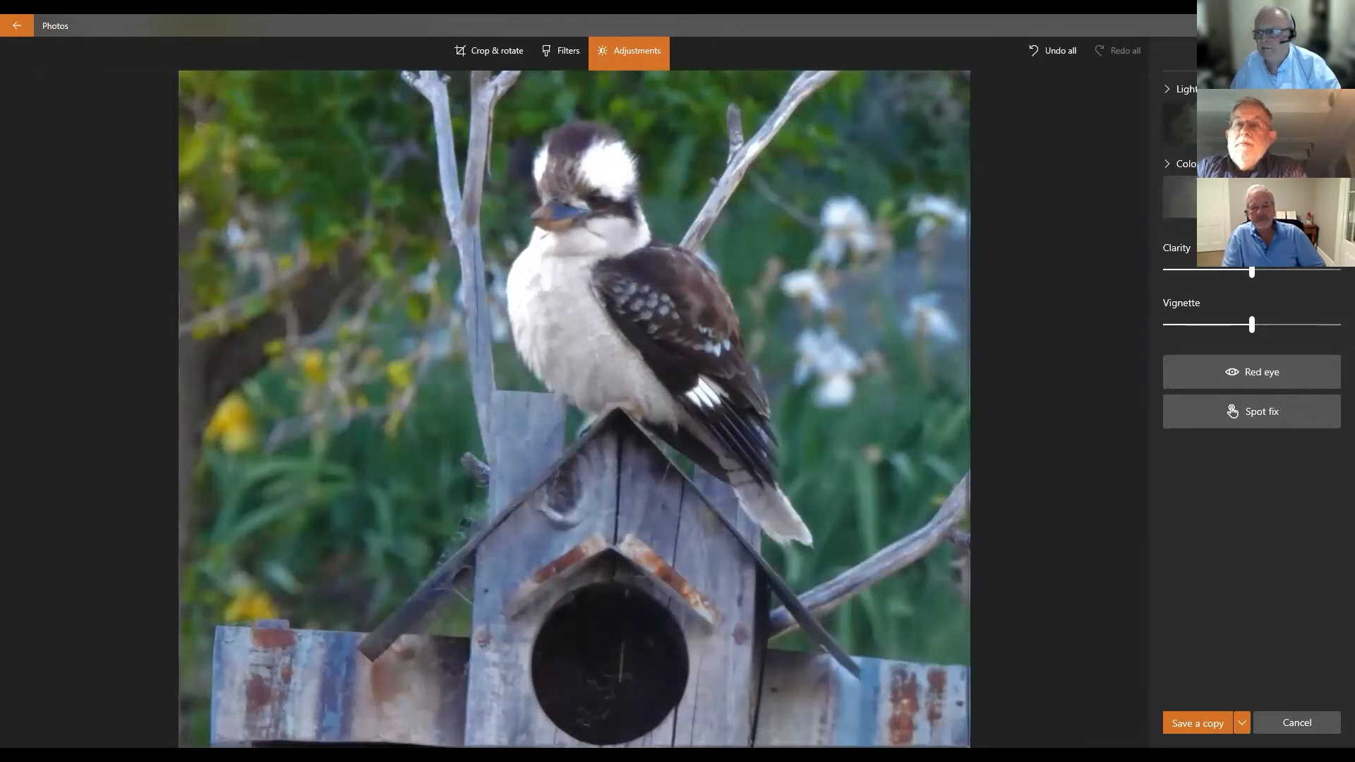
pyautogui.moveTo(1175, 198); pyautogui.dragTo(1138, 193)
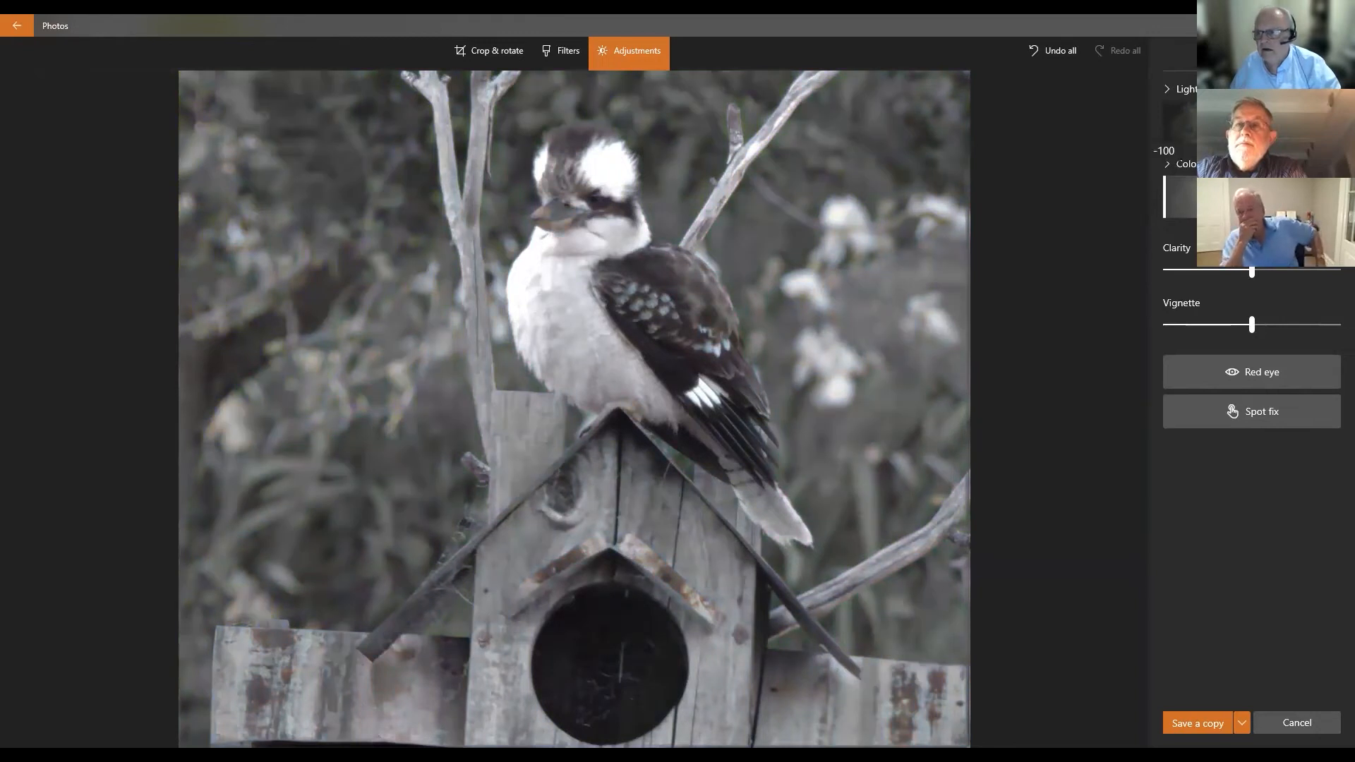
pyautogui.moveTo(1165, 197); pyautogui.dragTo(1252, 198)
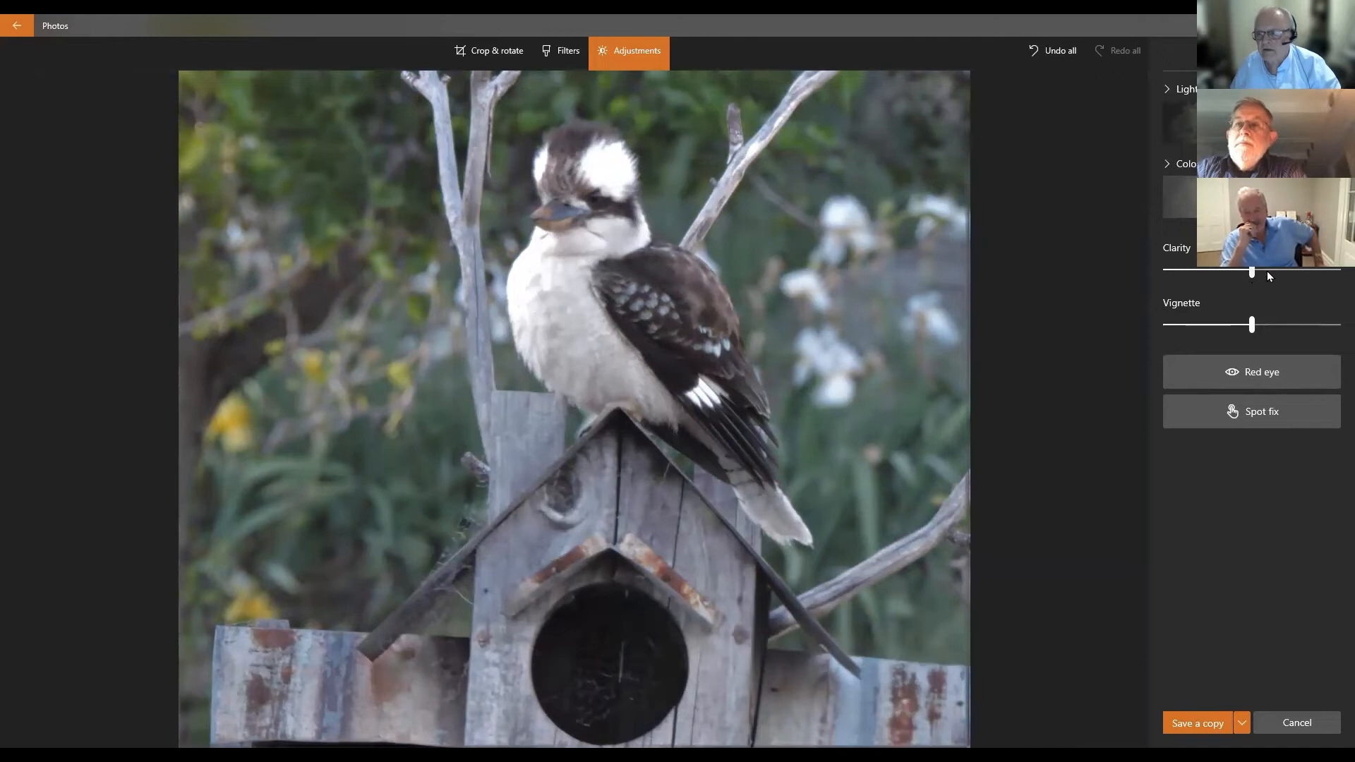
# - Try a strong clarity setting, return it to about neutral, and apply a near-maximum dark vignette
pyautogui.click(1327, 270)
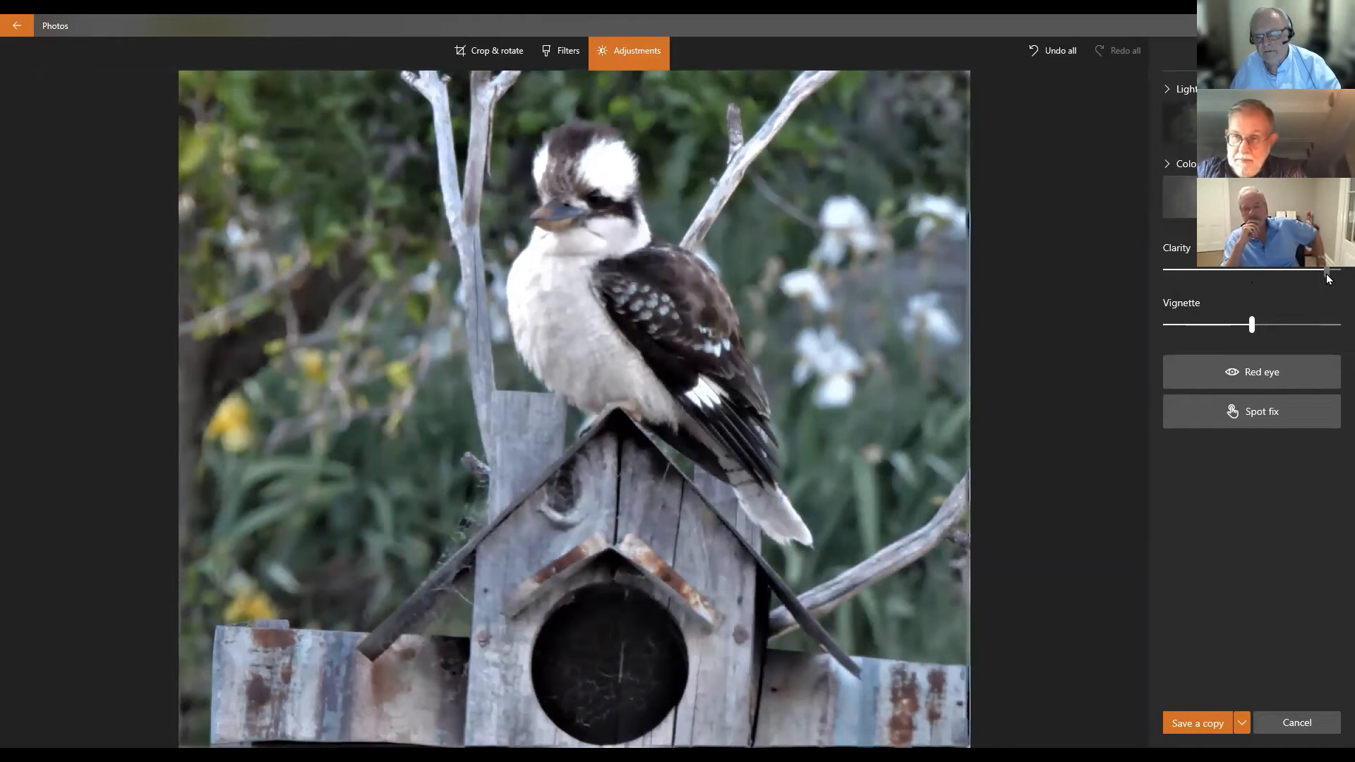
pyautogui.click(1253, 271)
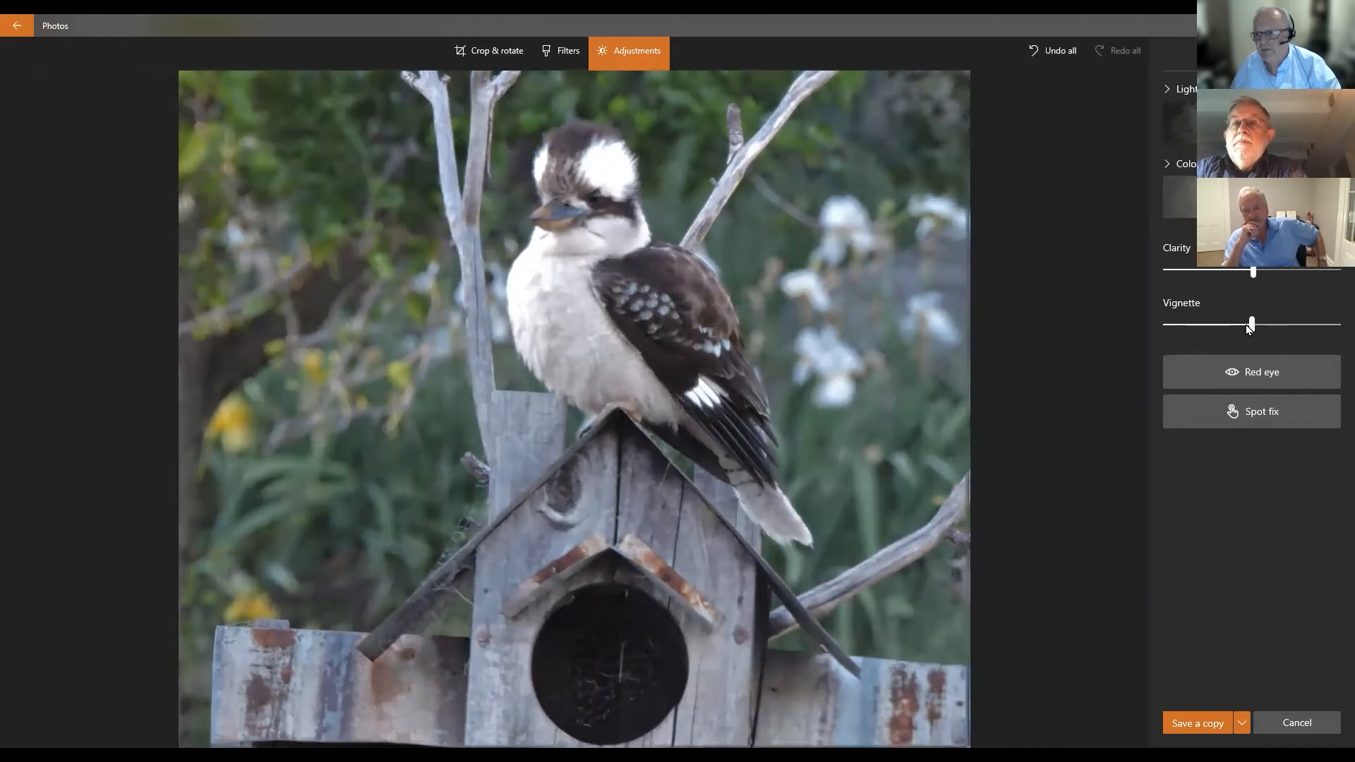
pyautogui.click(1335, 326)
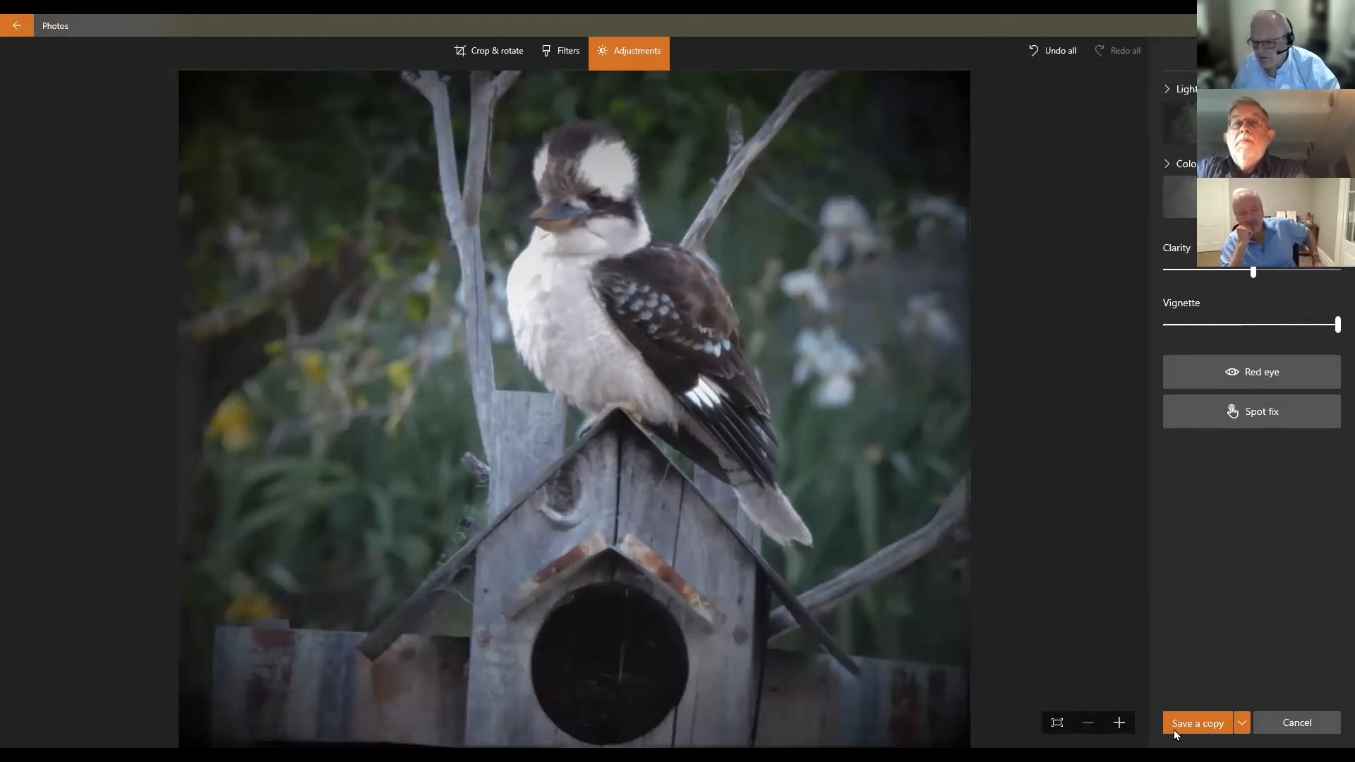
# - Save a copy of the edited photo as a JPG named bird in the Desktop's Words and Pics folder
pyautogui.click(1196, 723)
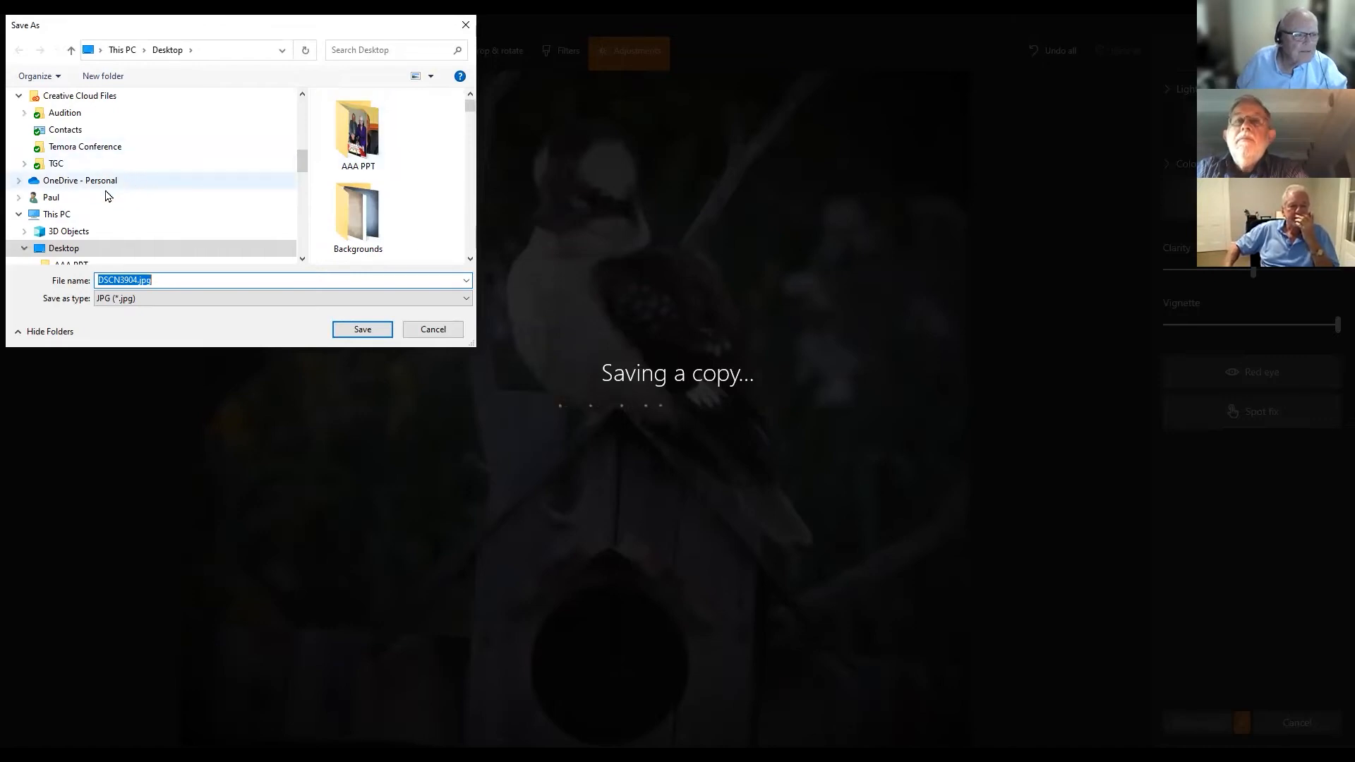
pyautogui.moveTo(304, 170); pyautogui.dragTo(301, 139)
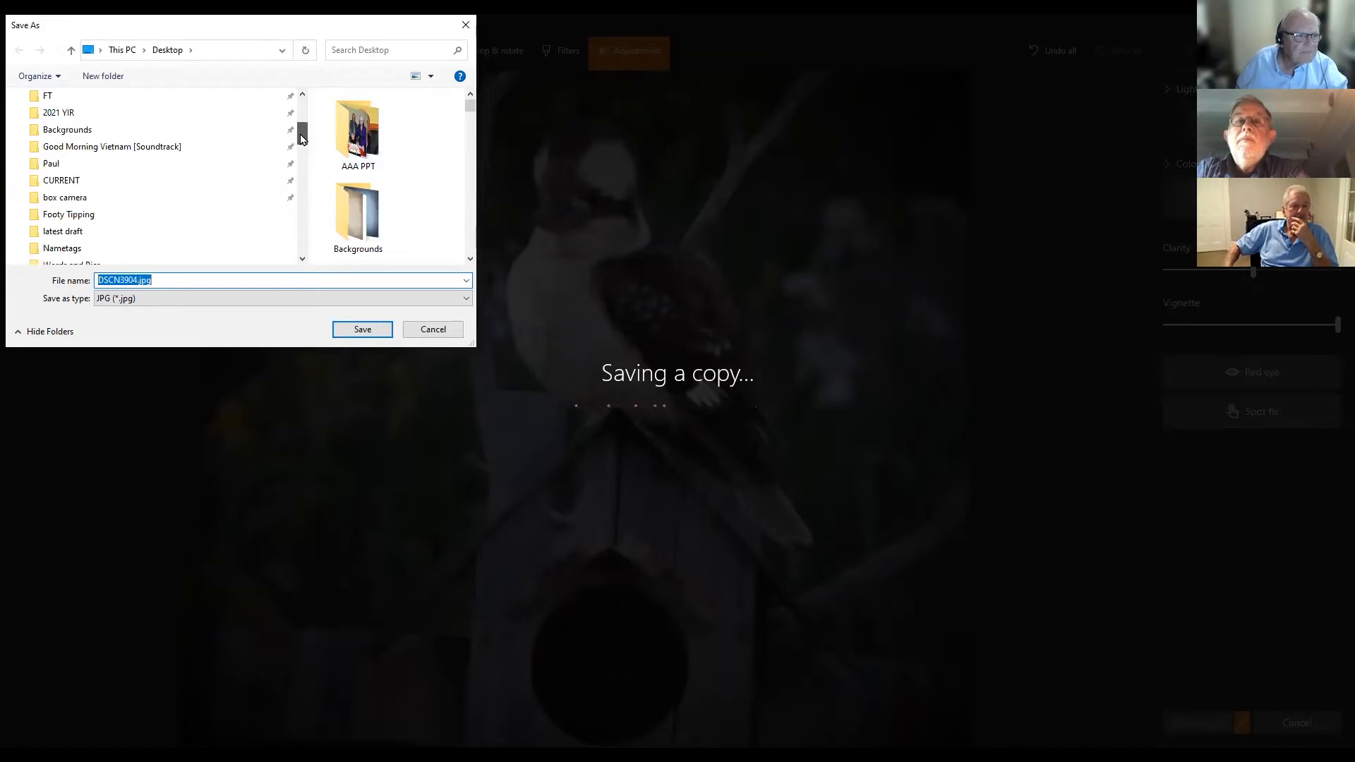
pyautogui.moveTo(302, 139); pyautogui.dragTo(302, 137)
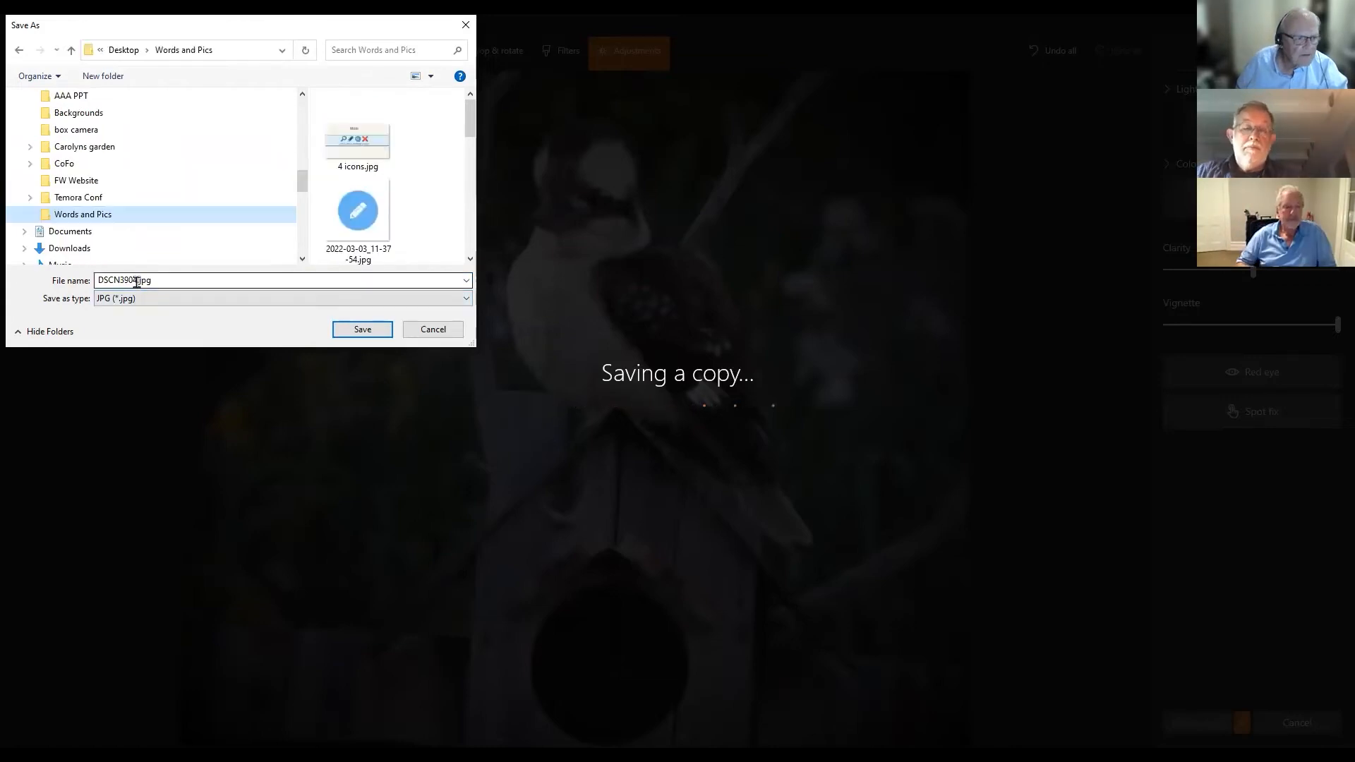
pyautogui.click(137, 282)
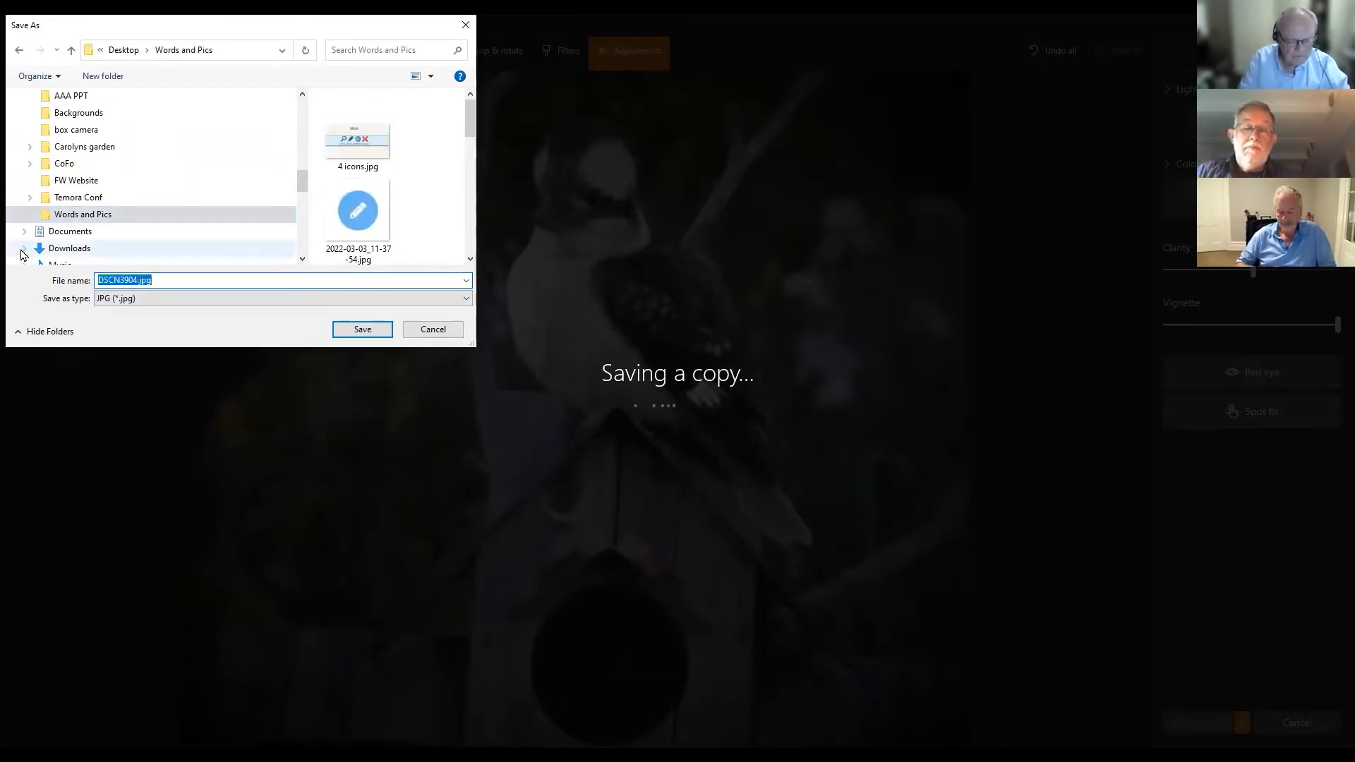
pyautogui.write('b')
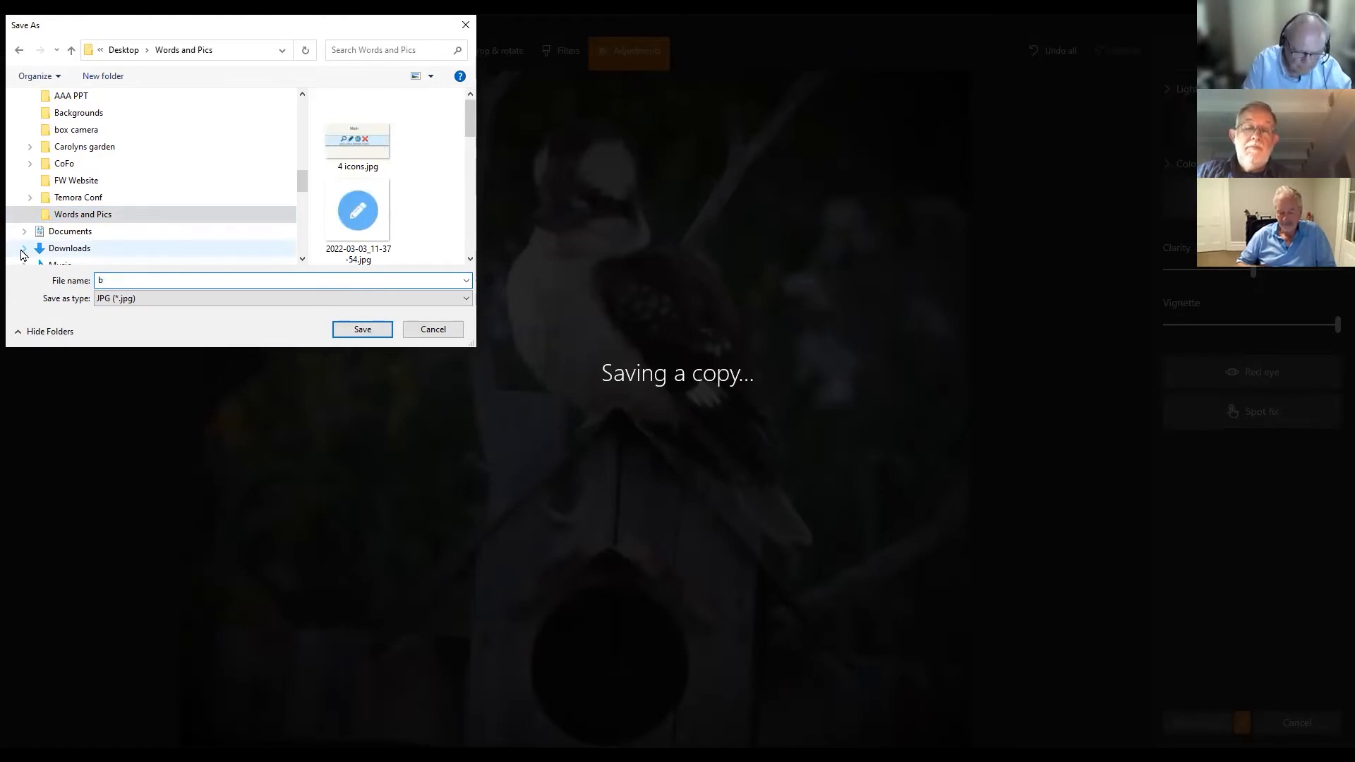
pyautogui.write('ird')
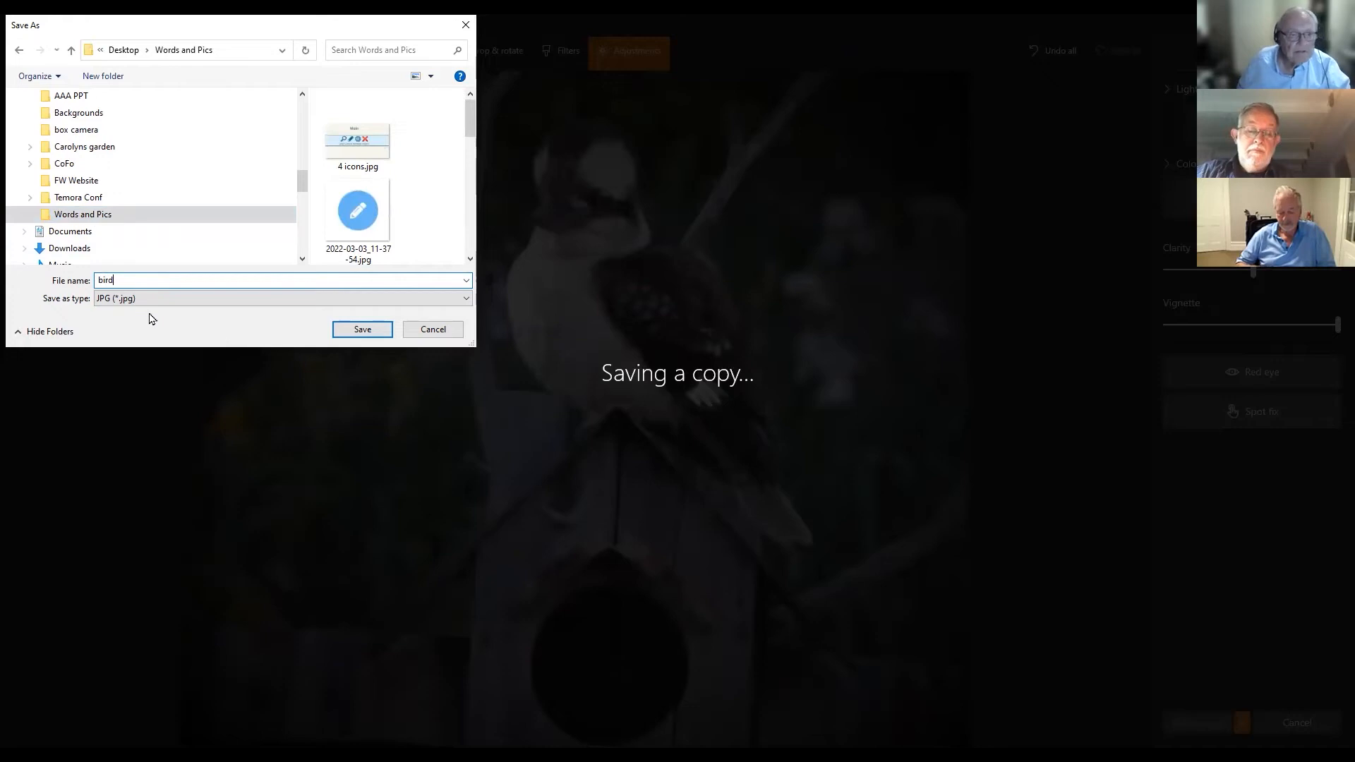
pyautogui.click(359, 330)
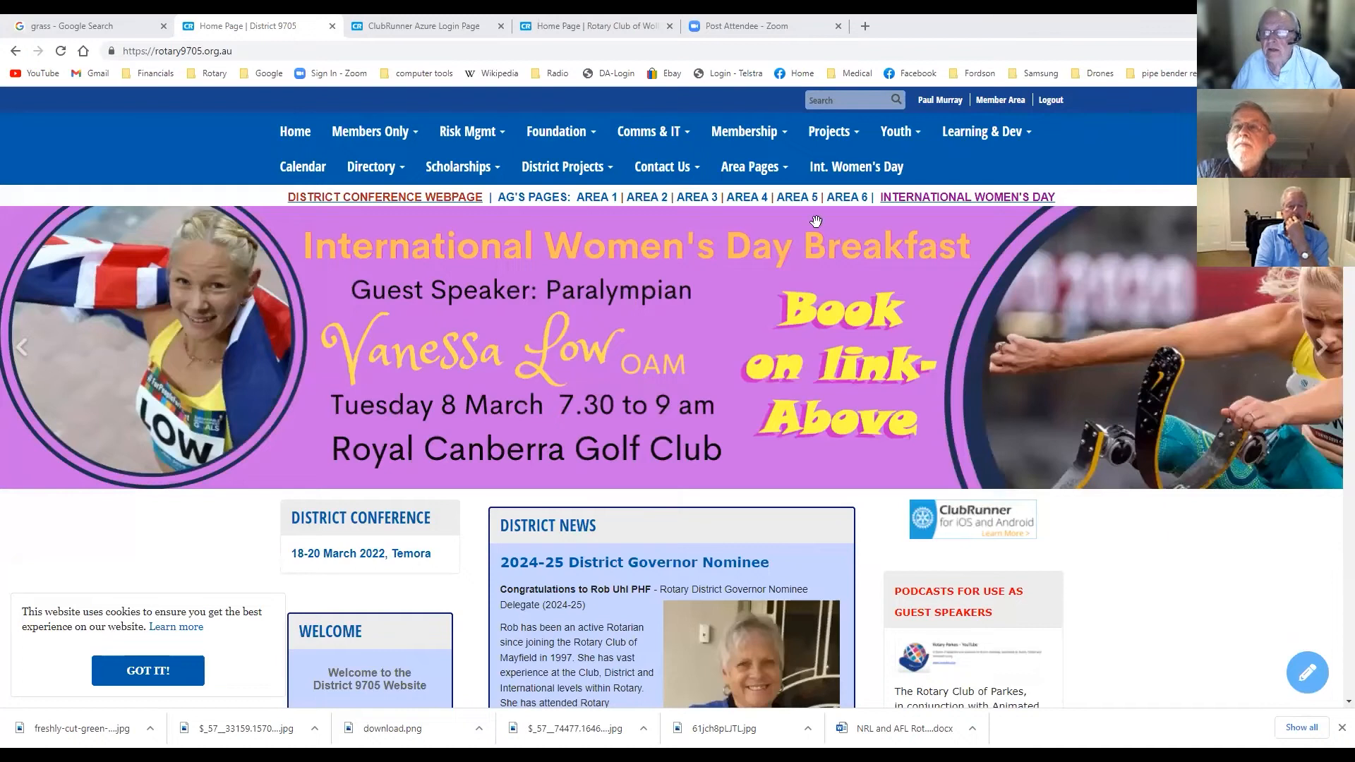
# - Open the Custom Page Library in the website content area of the District 9705 member administration site
pyautogui.moveTo(942, 129)
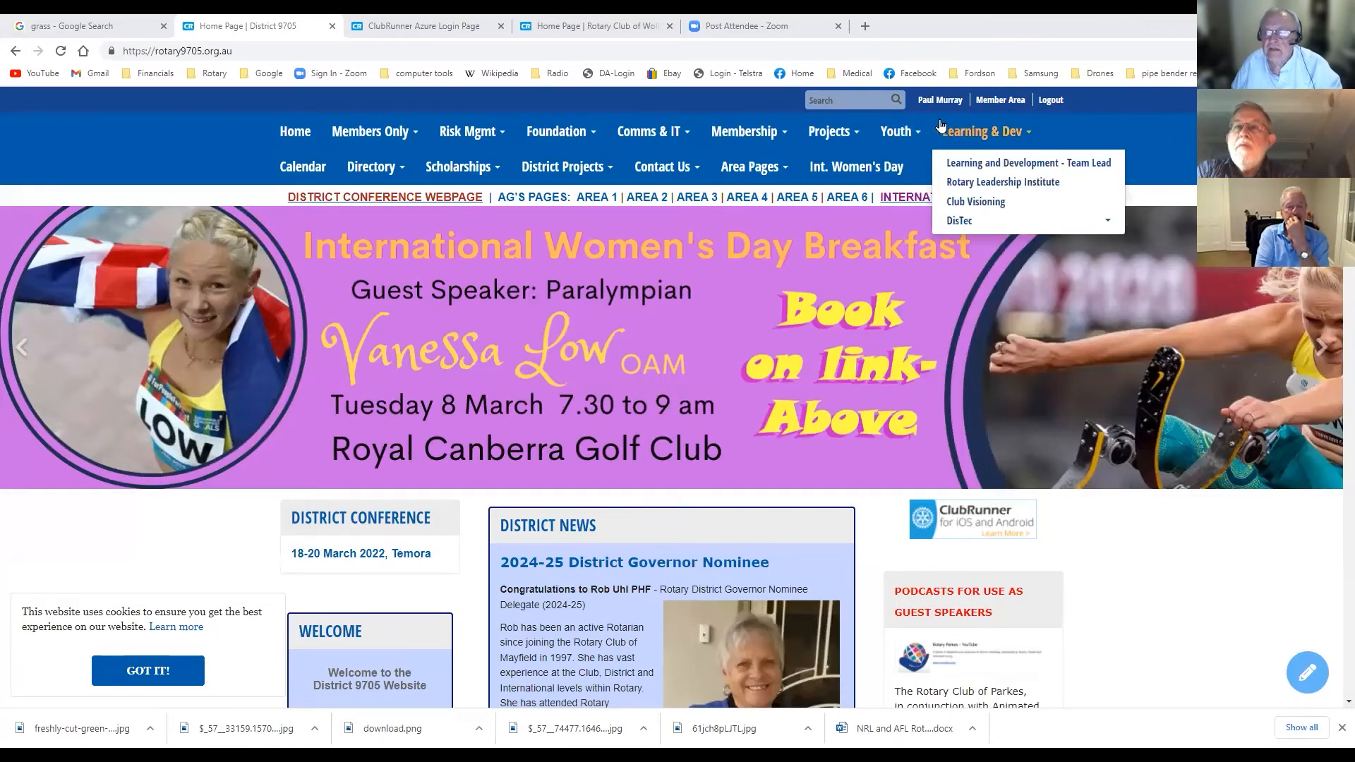
pyautogui.click(996, 100)
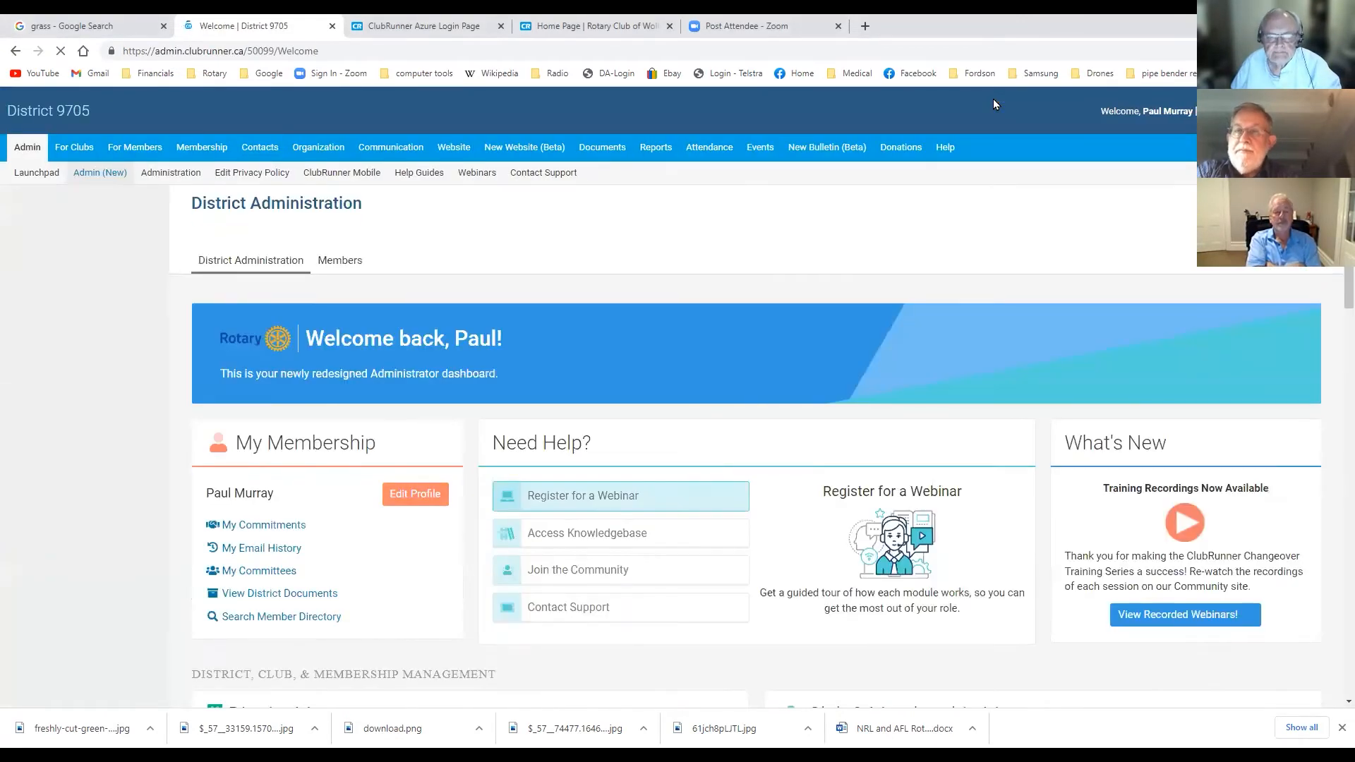
pyautogui.click(451, 159)
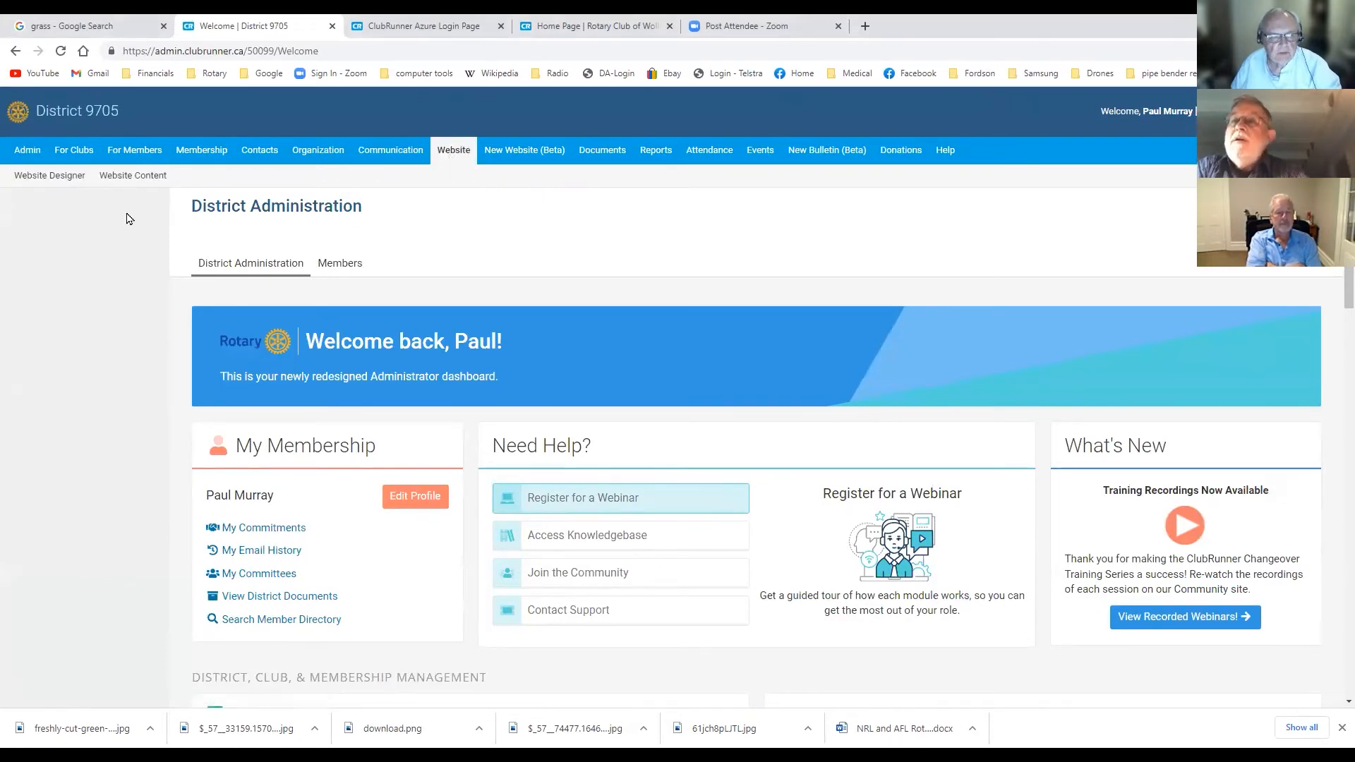
pyautogui.click(121, 179)
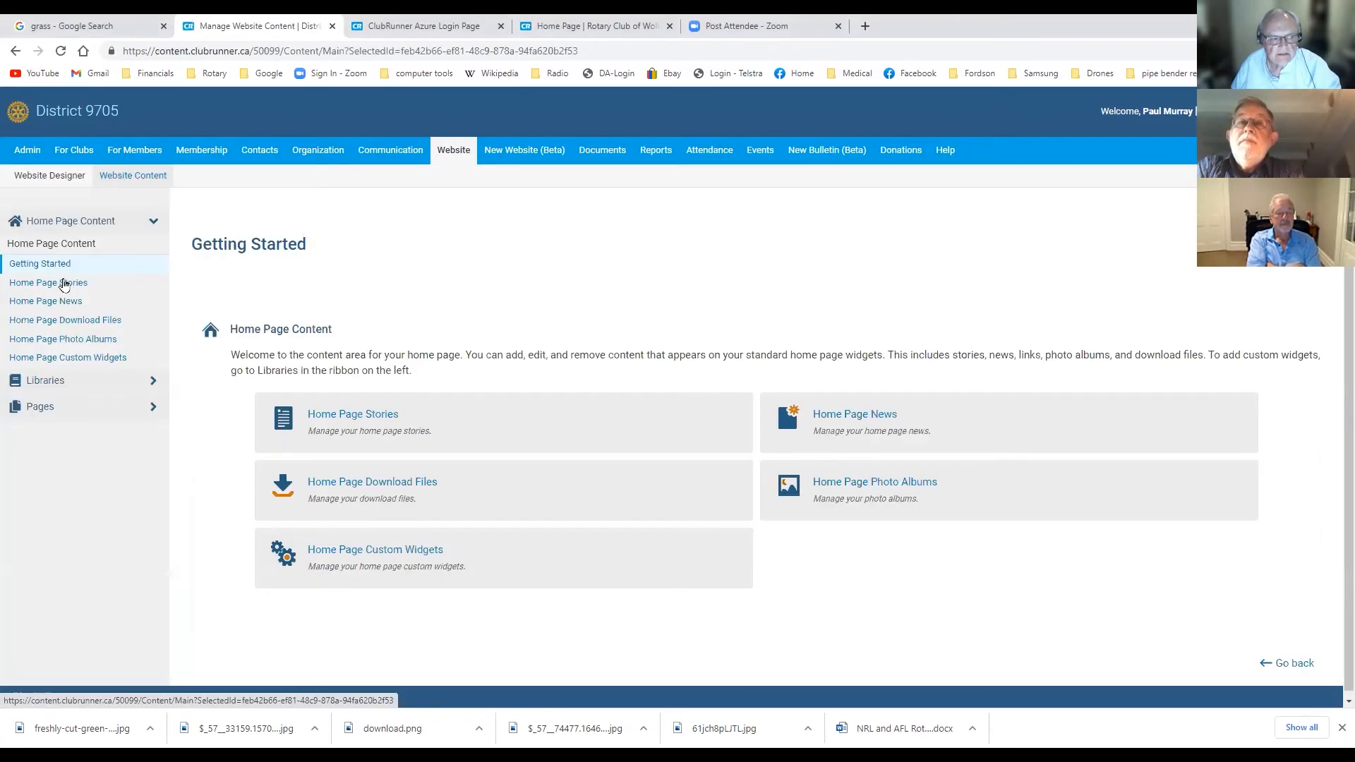
pyautogui.click(39, 407)
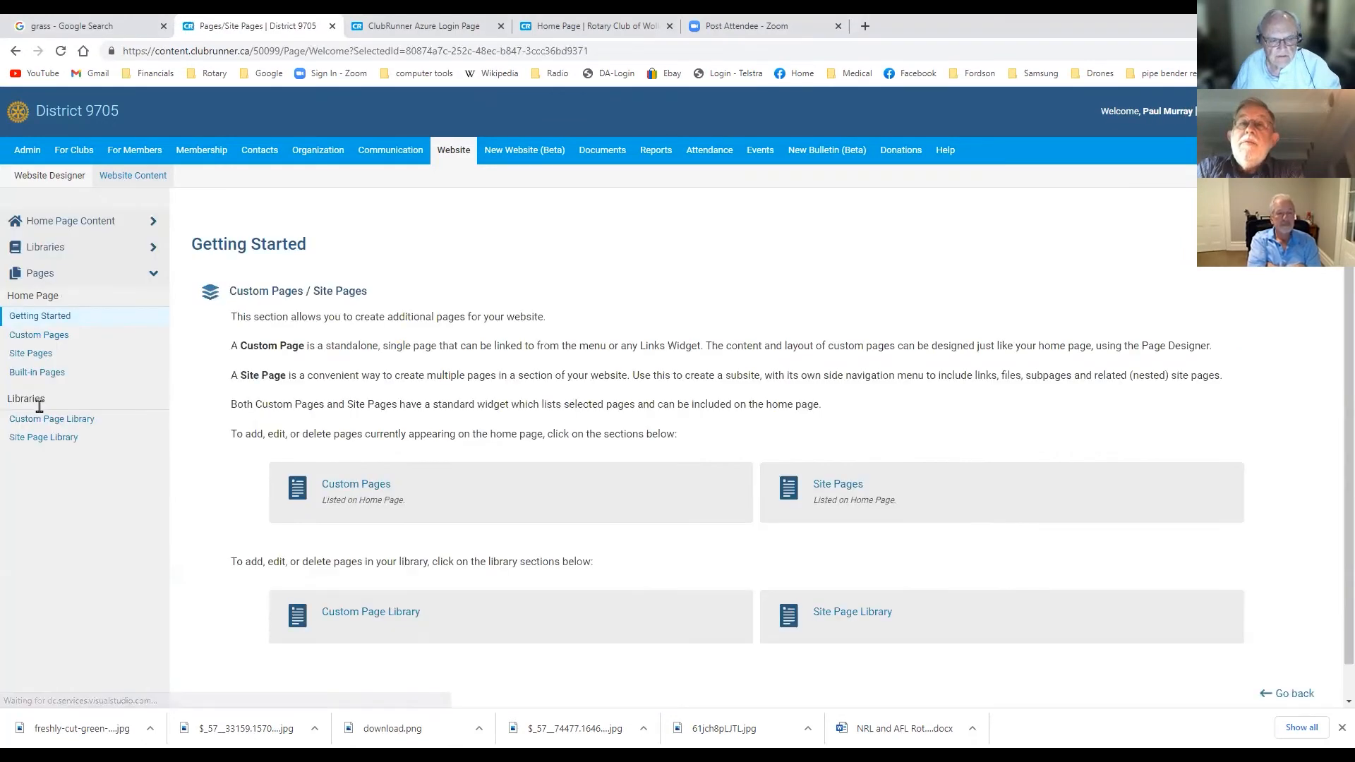
pyautogui.click(393, 619)
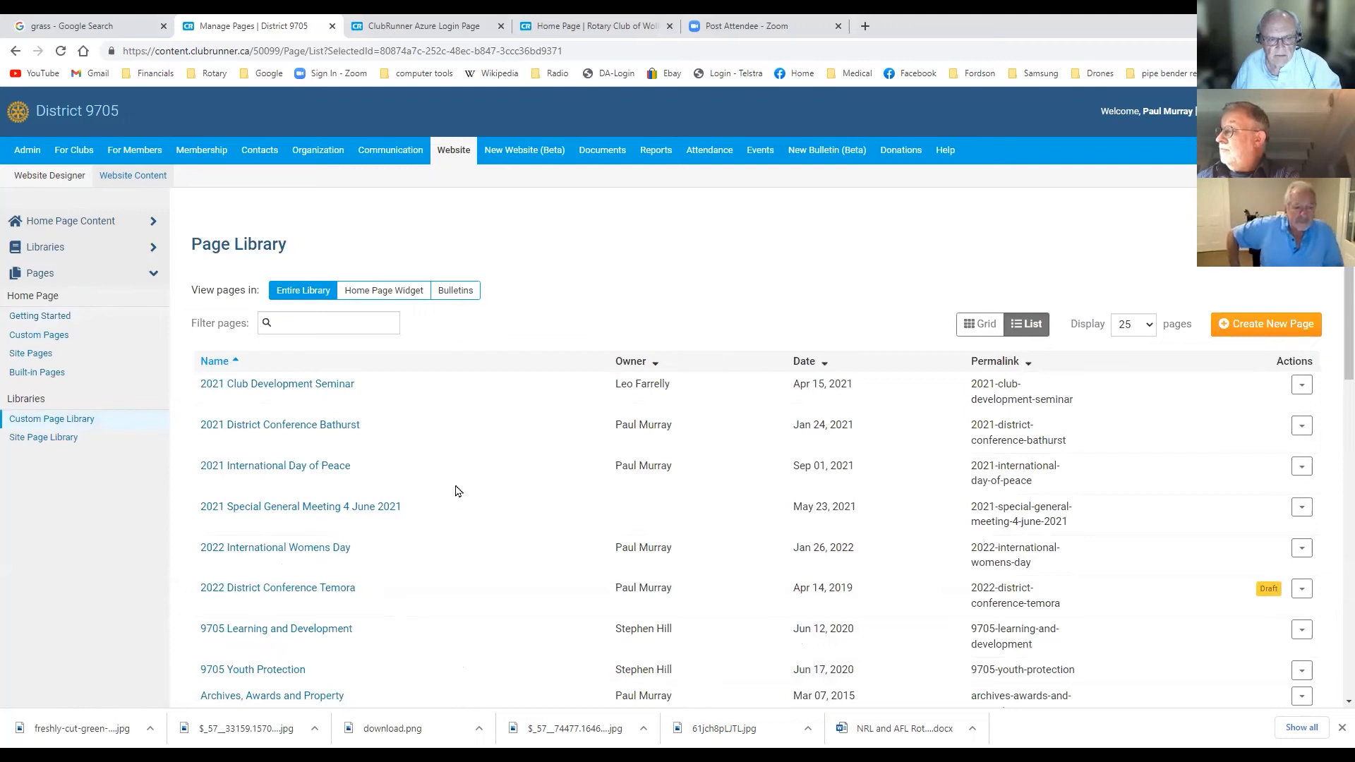
# - Find the Welcome to Area Four page on the sixth page of the library list and open it in the Page Designer
pyautogui.scroll(-7, 456, 491)
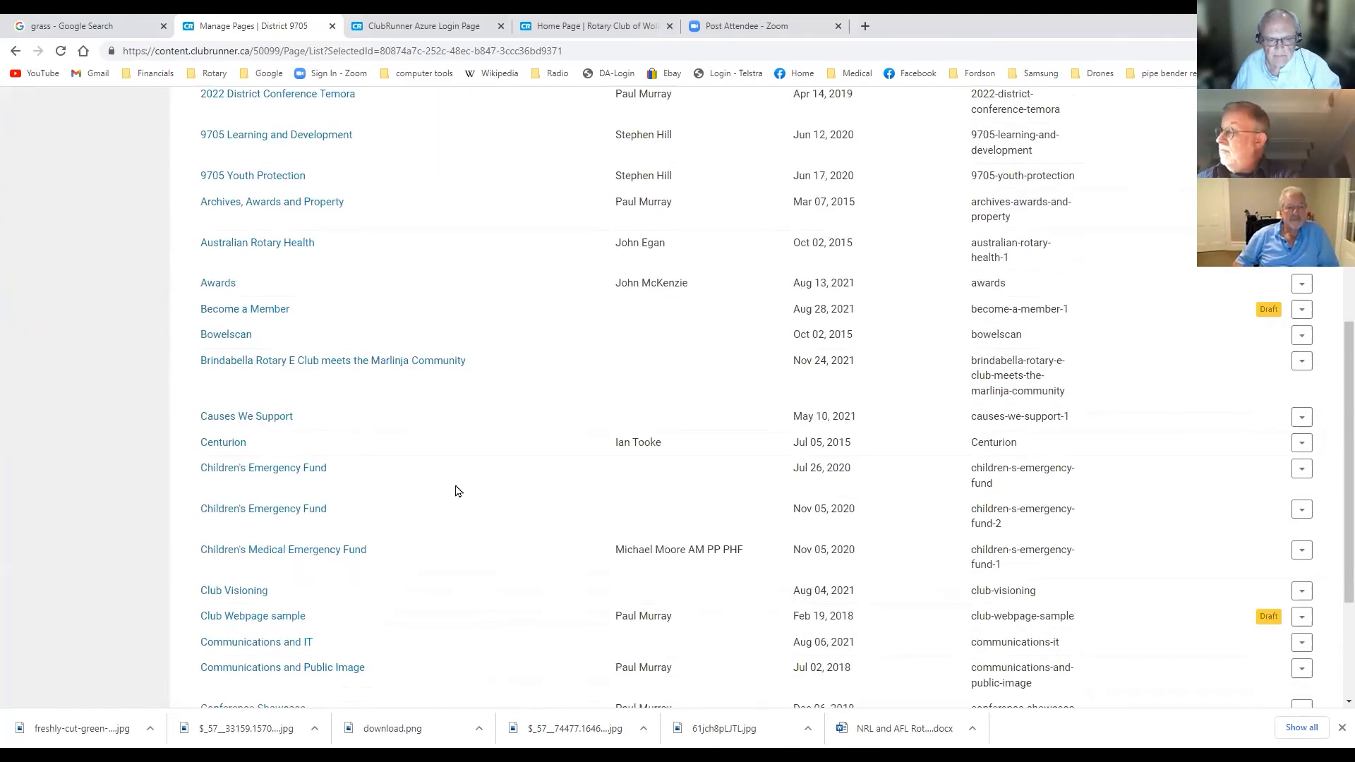
pyautogui.scroll(-3, 456, 490)
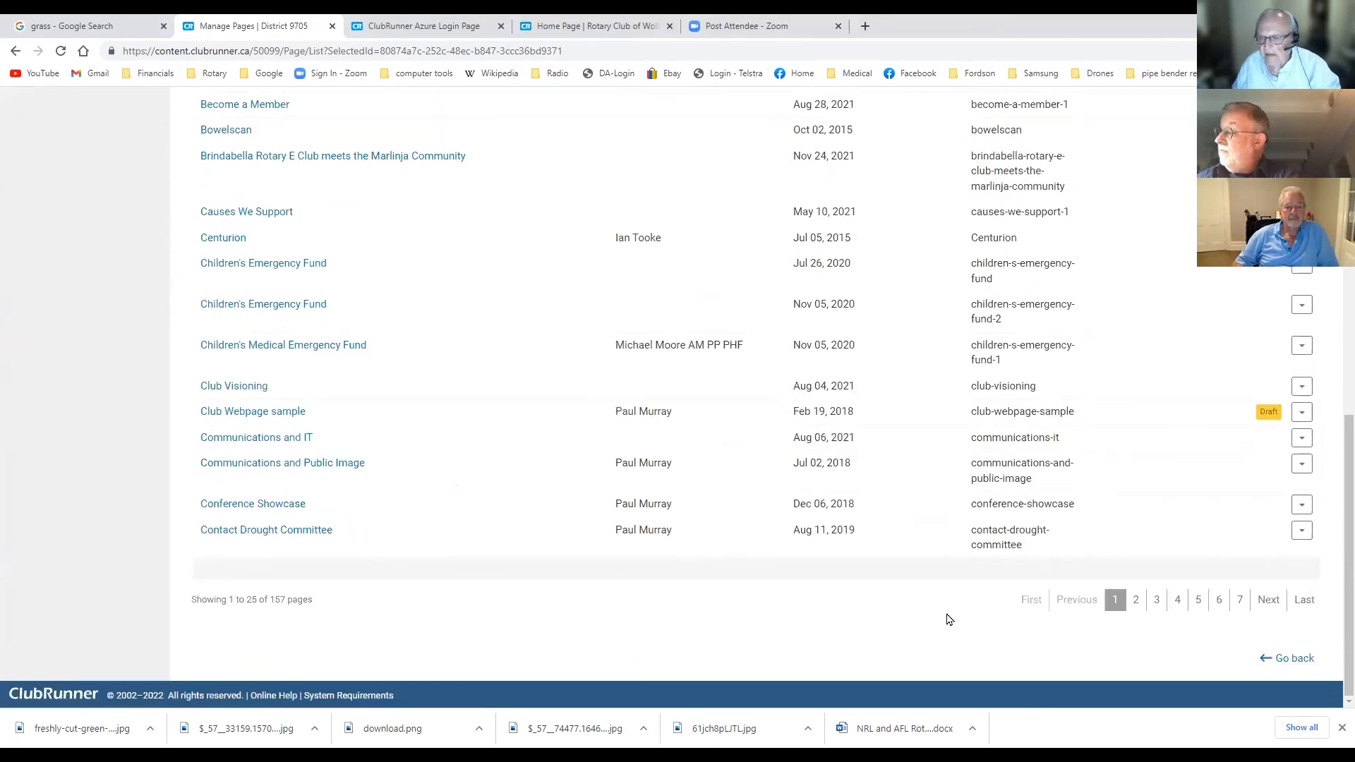
pyautogui.click(1219, 600)
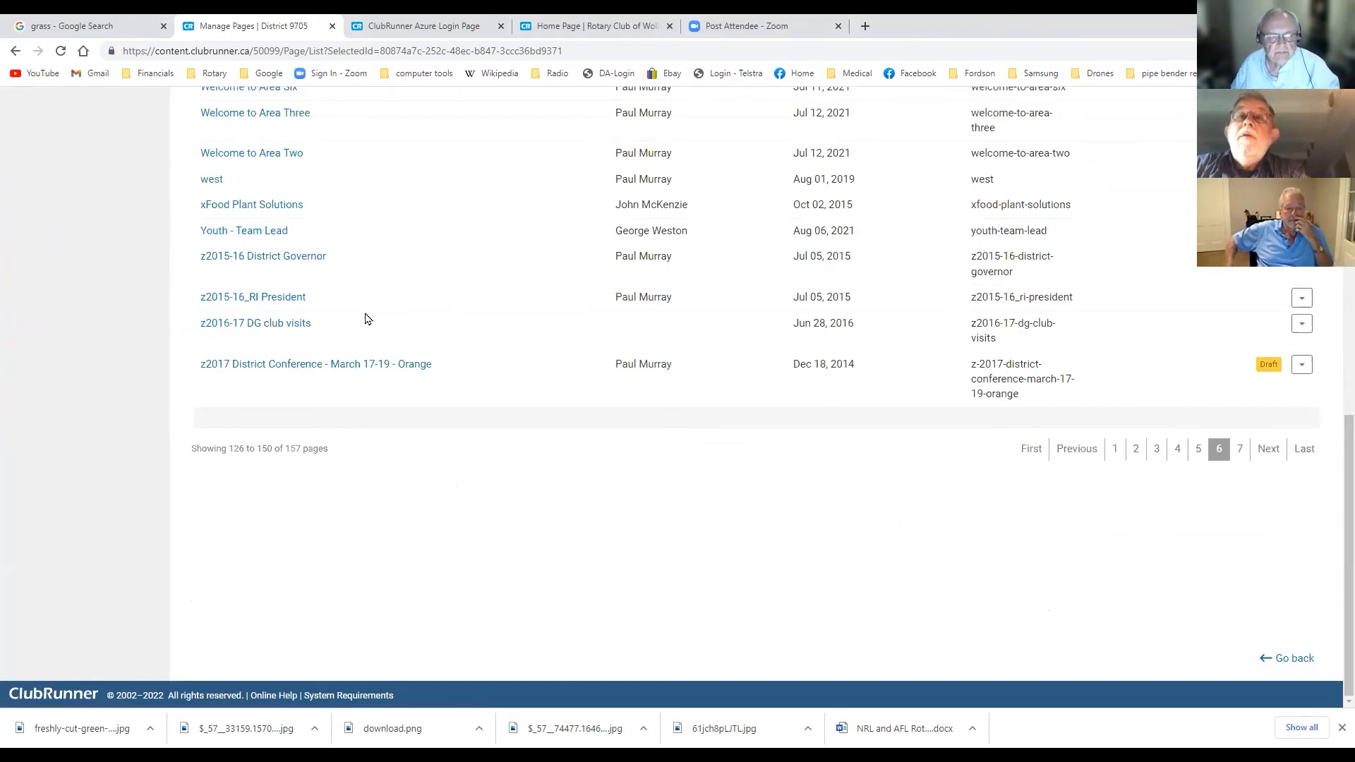
pyautogui.scroll(7, 371, 322)
pyautogui.scroll(-2, 376, 326)
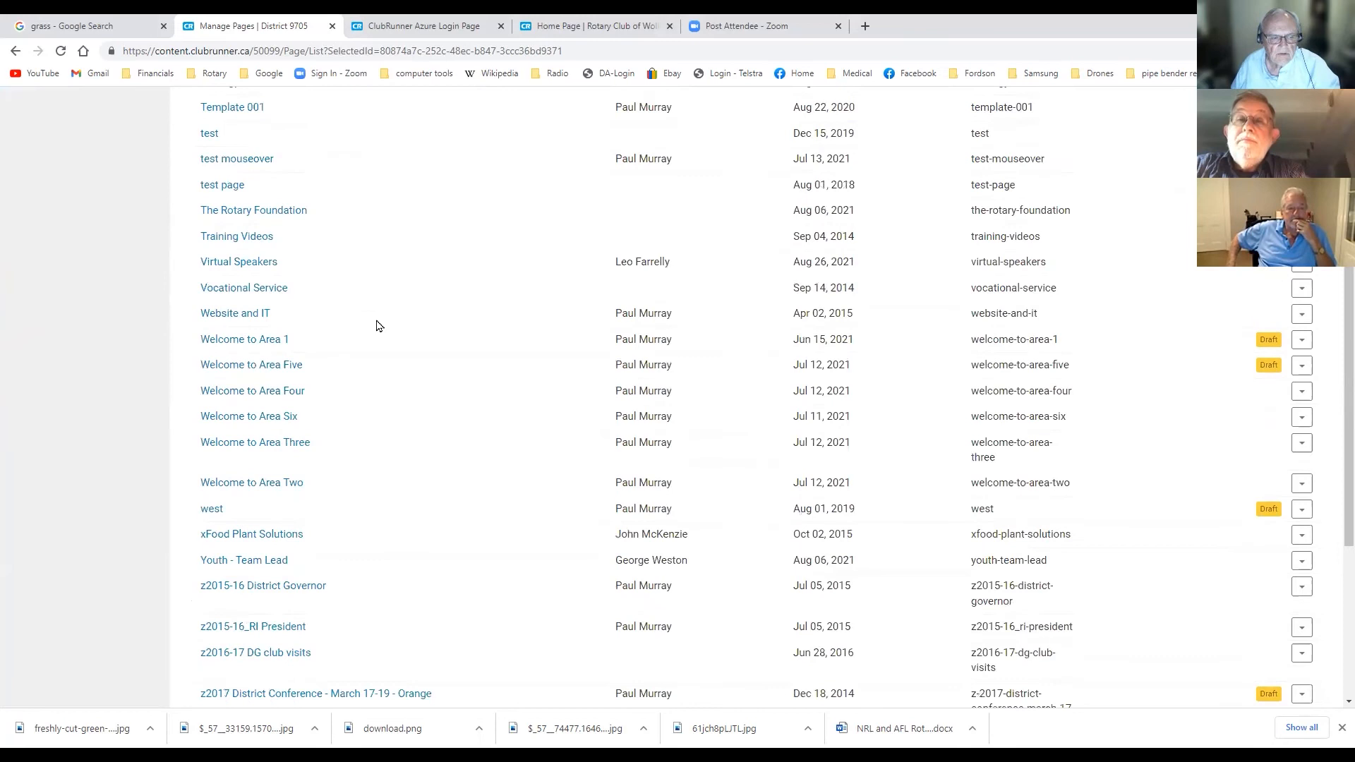
pyautogui.click(260, 398)
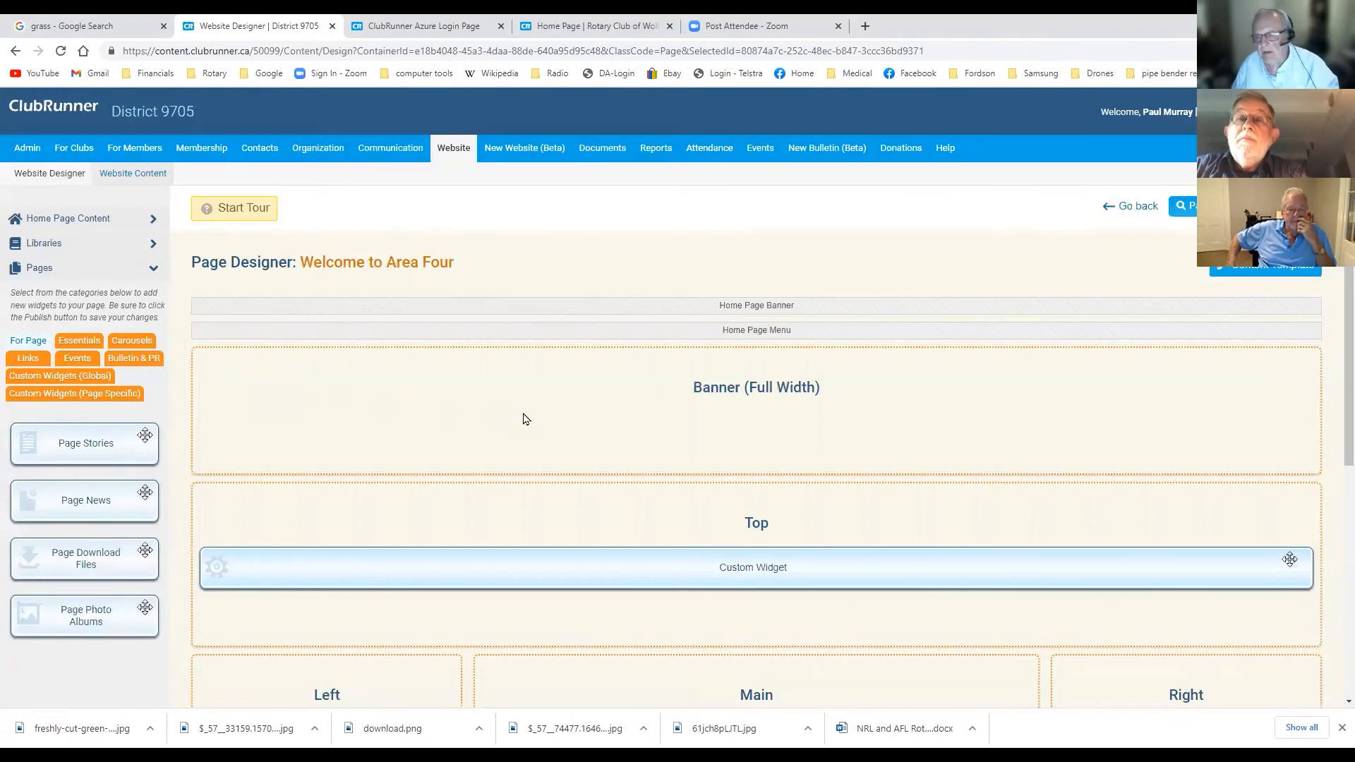
# - Review the widget layout of the Welcome to Area Four page and edit the content of its Area Four News widget
pyautogui.scroll(-3, 526, 418)
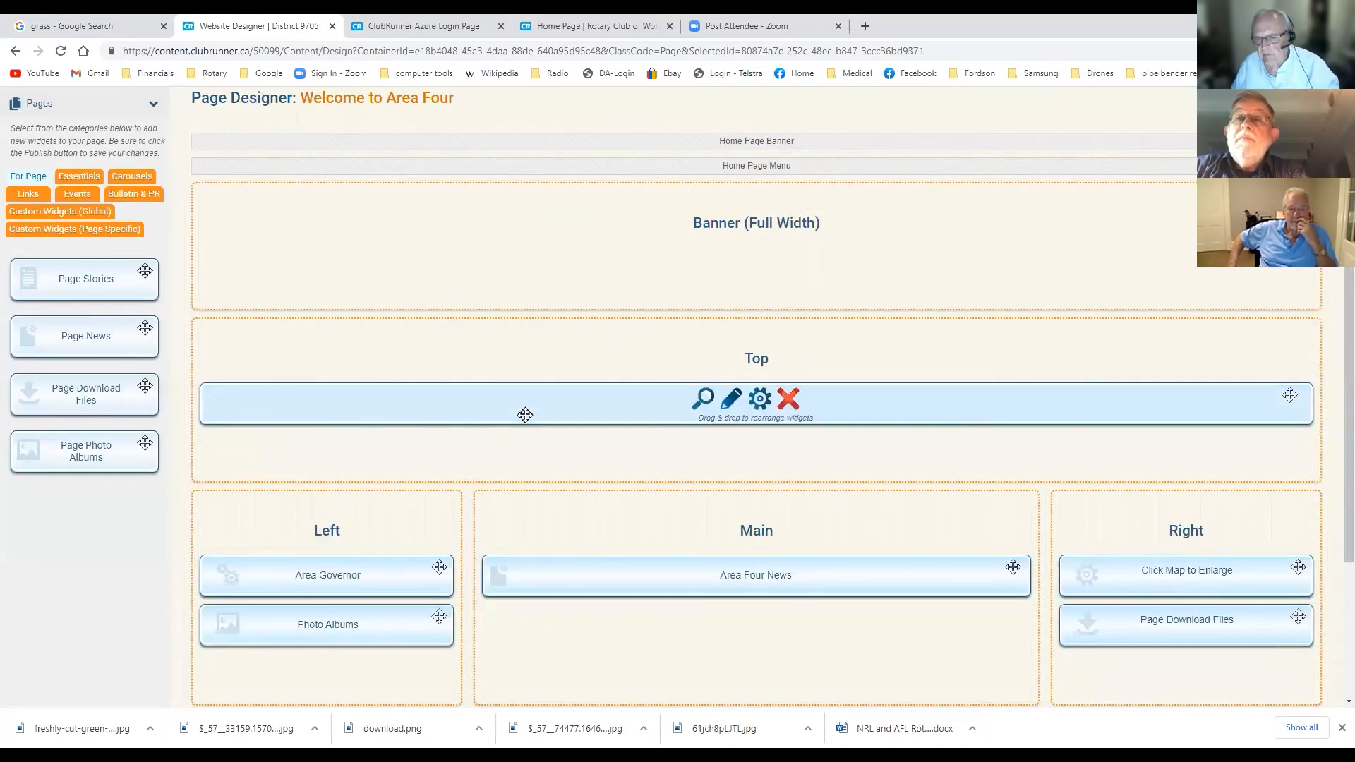
pyautogui.scroll(-3, 517, 422)
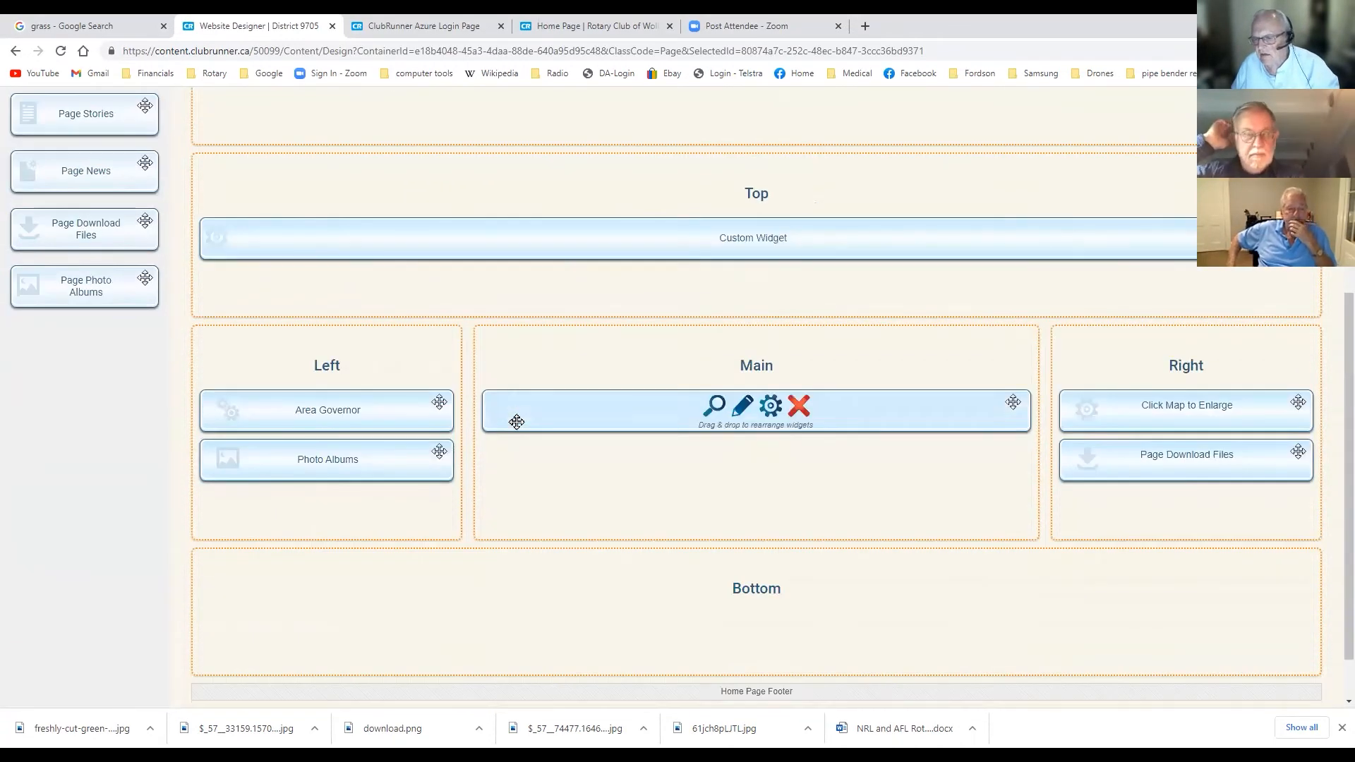
pyautogui.scroll(3, 514, 419)
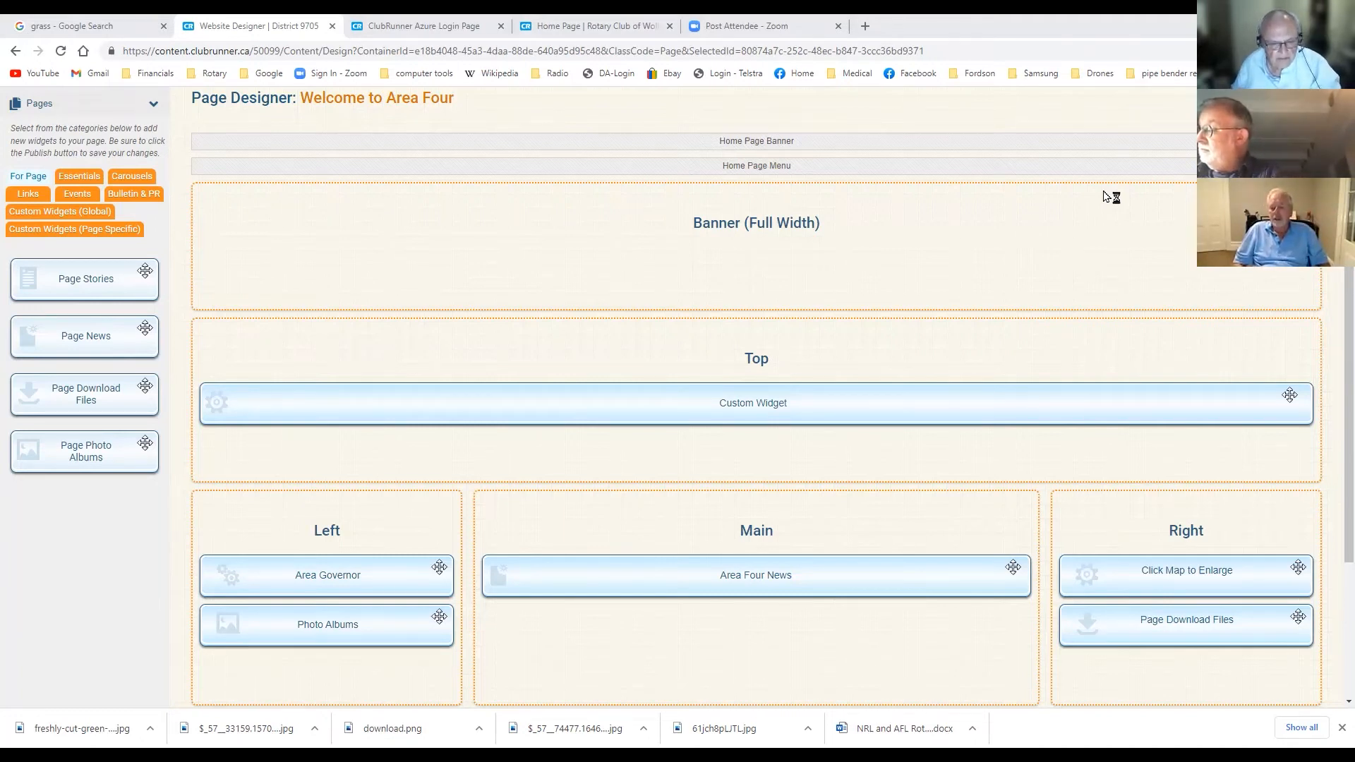
pyautogui.press('alt')
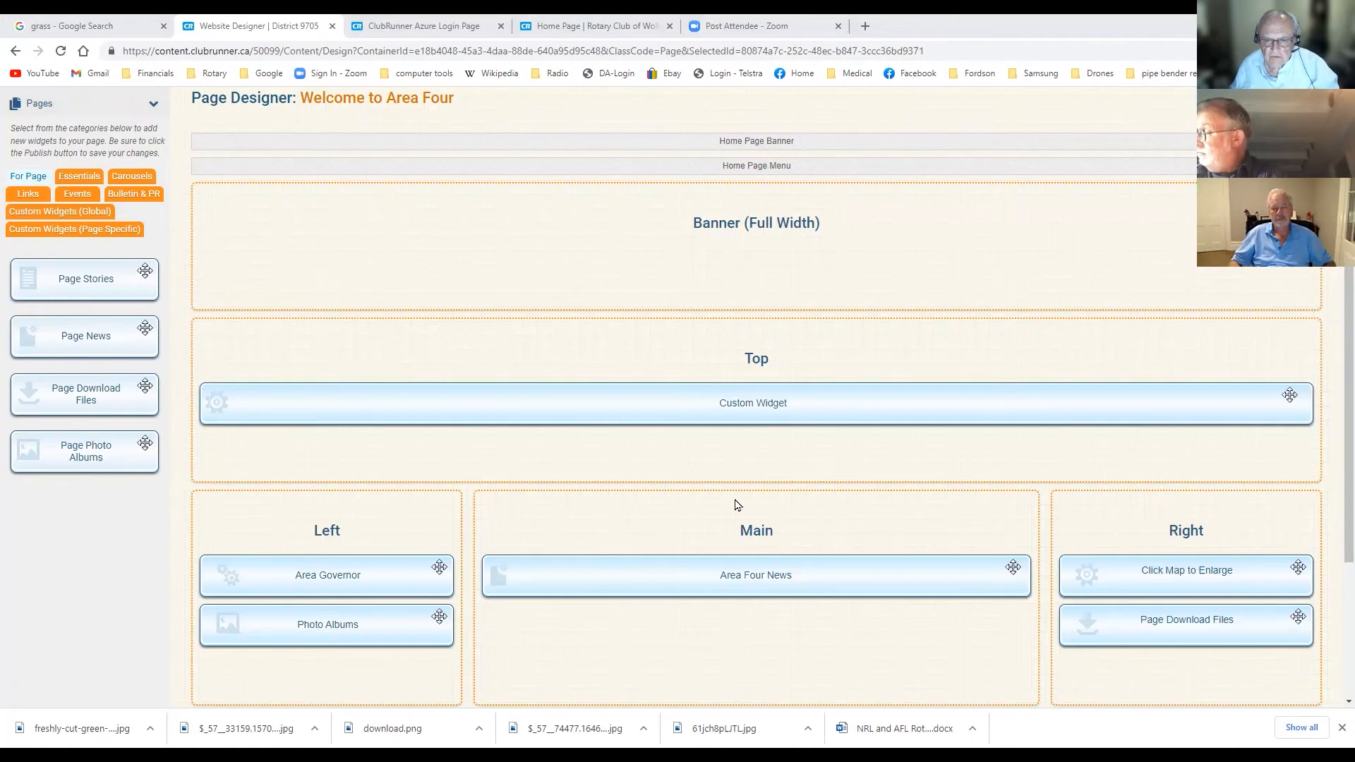
pyautogui.moveTo(526, 594)
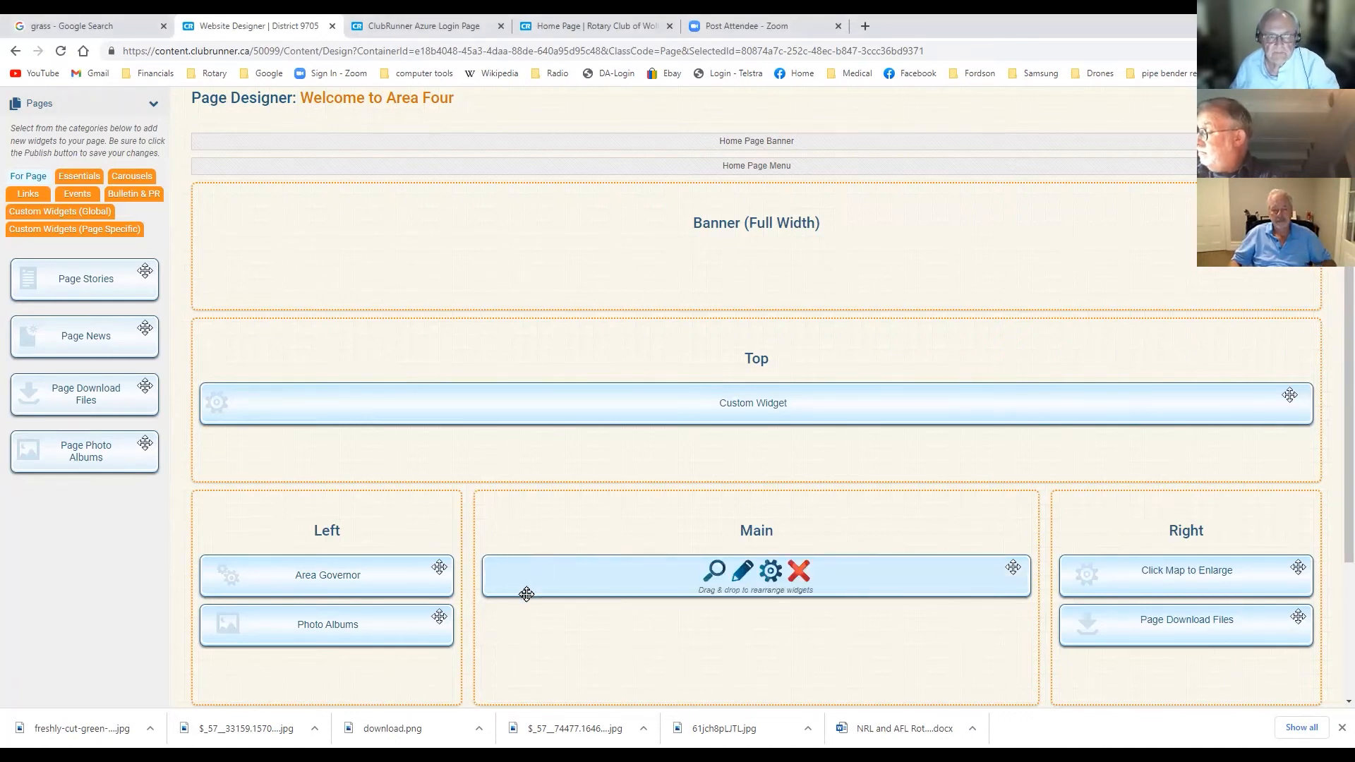
pyautogui.click(744, 577)
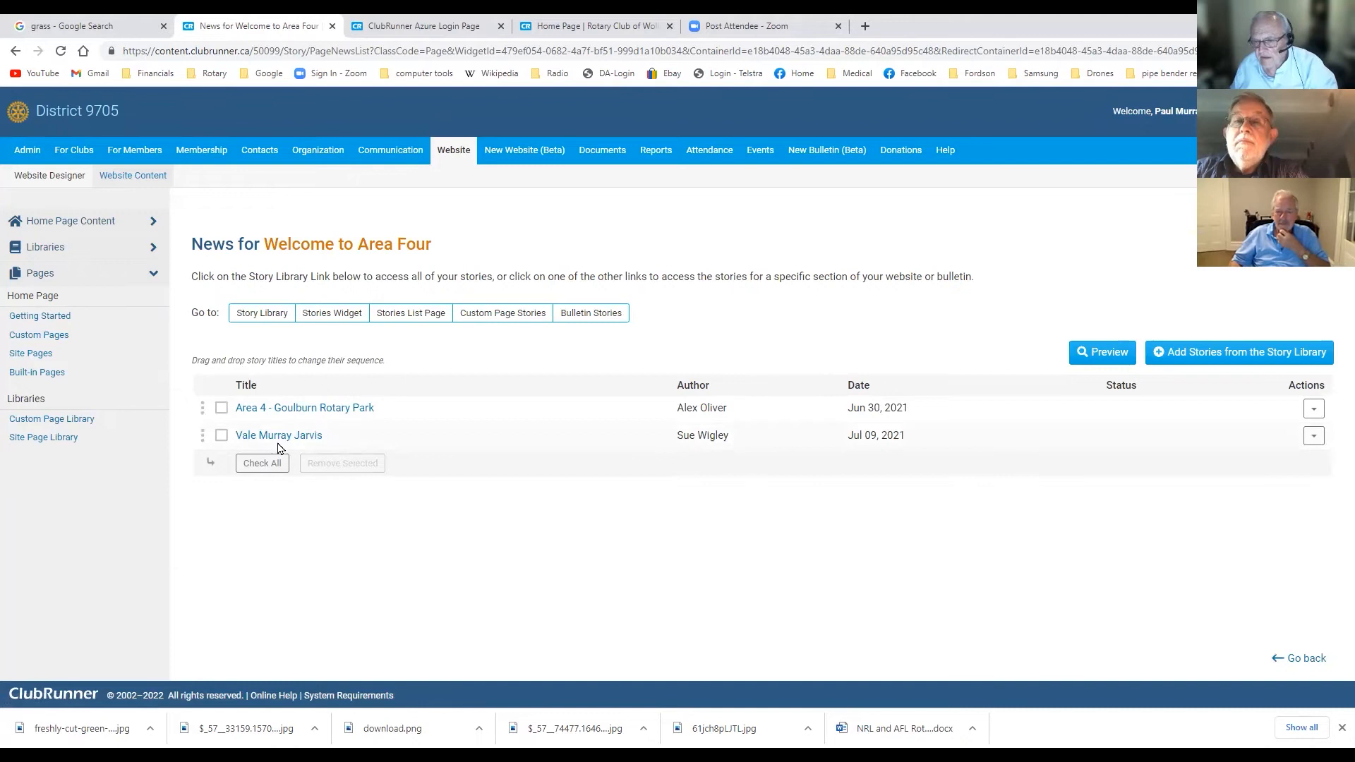
# - Create a new story from the Story Library and title it "Thur test Story"
pyautogui.click(267, 316)
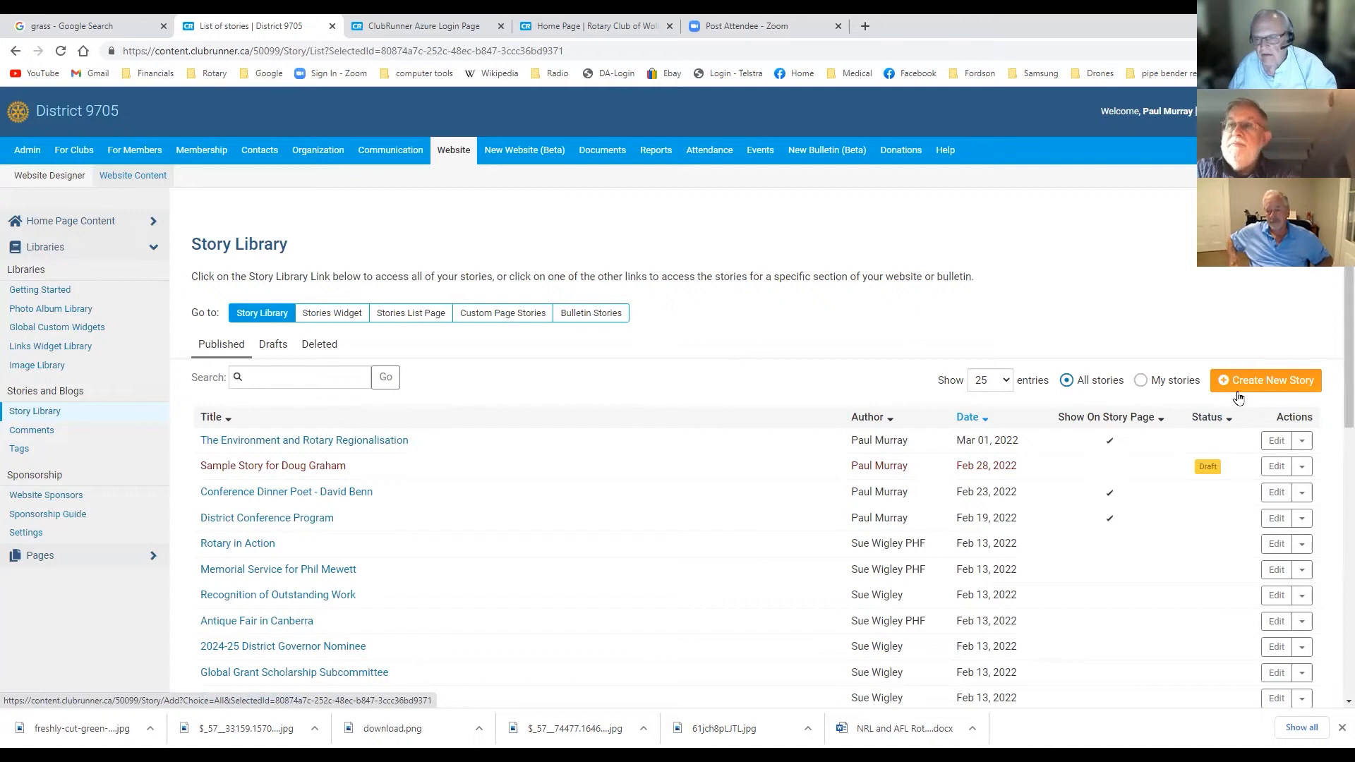
pyautogui.click(1261, 386)
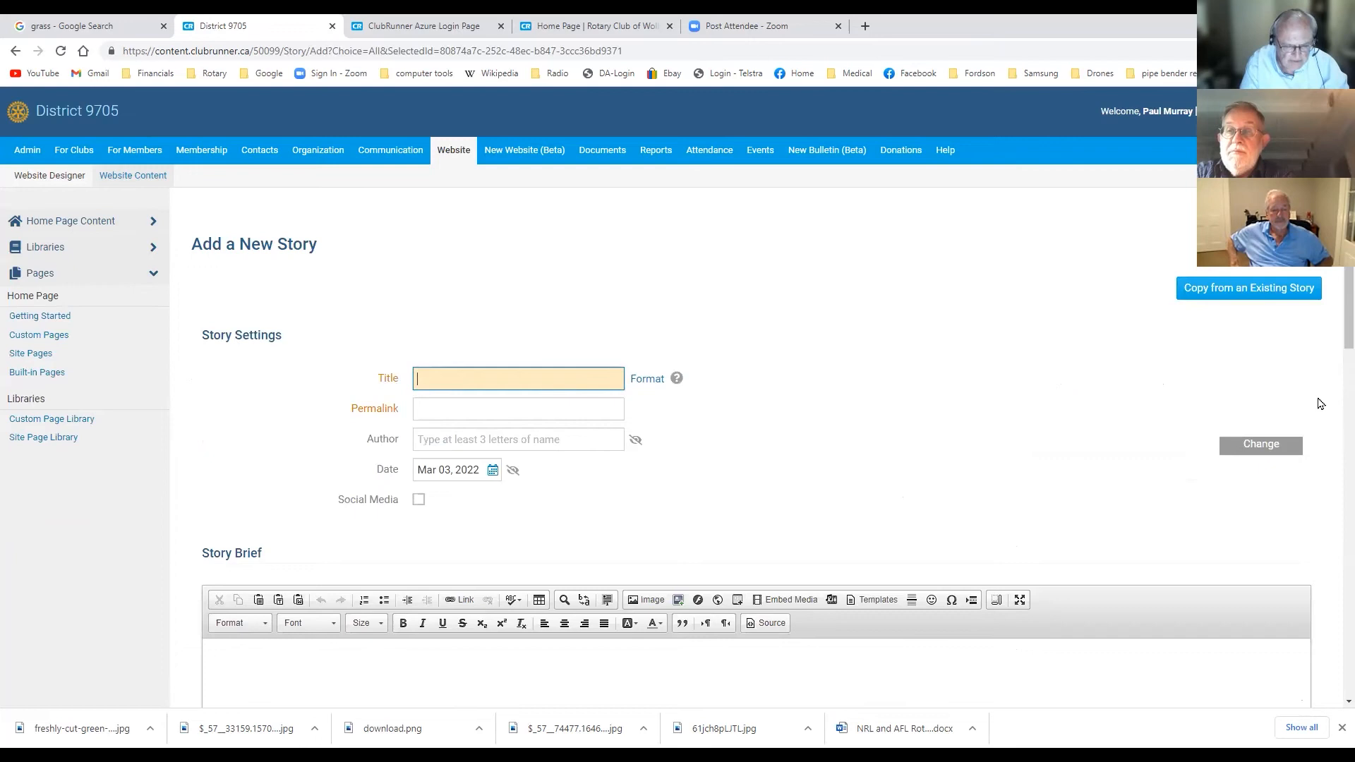
pyautogui.write('T')
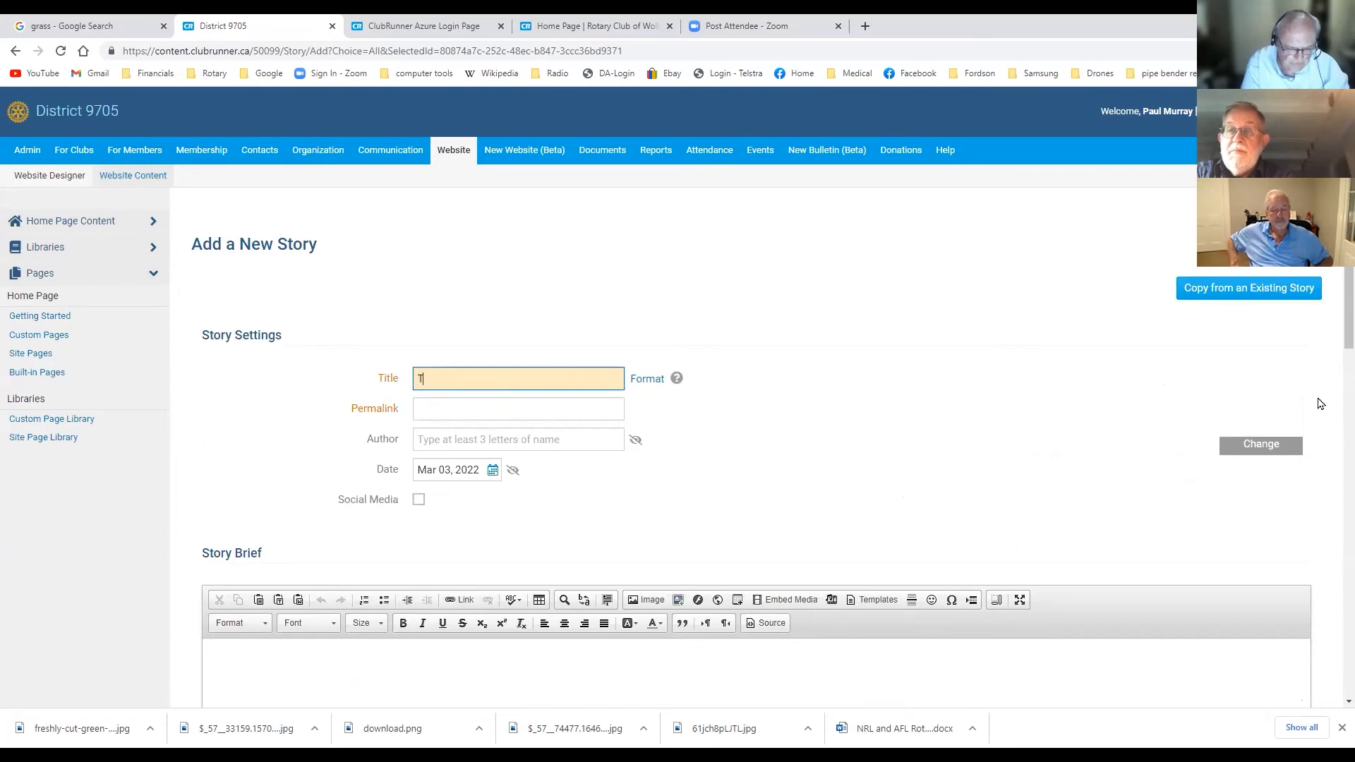
pyautogui.write('hur te')
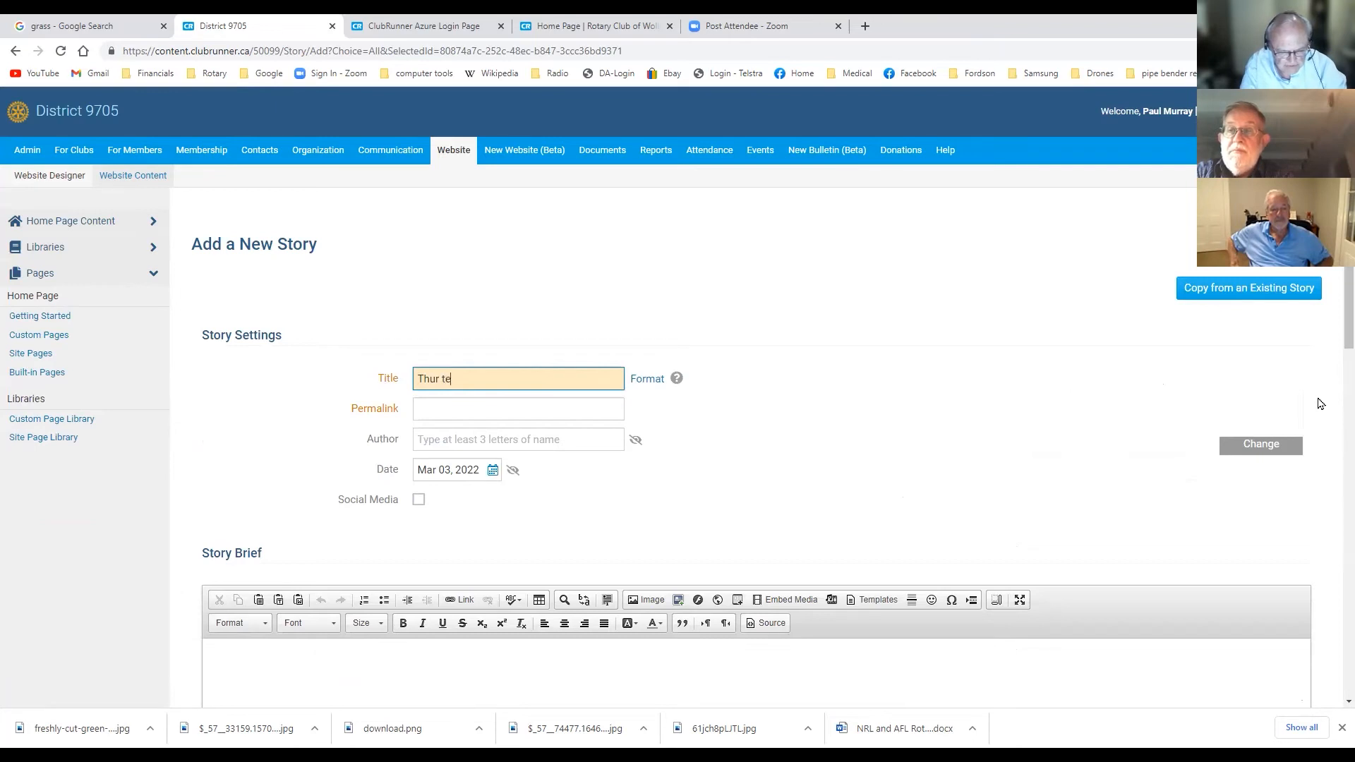
pyautogui.write('st Story')
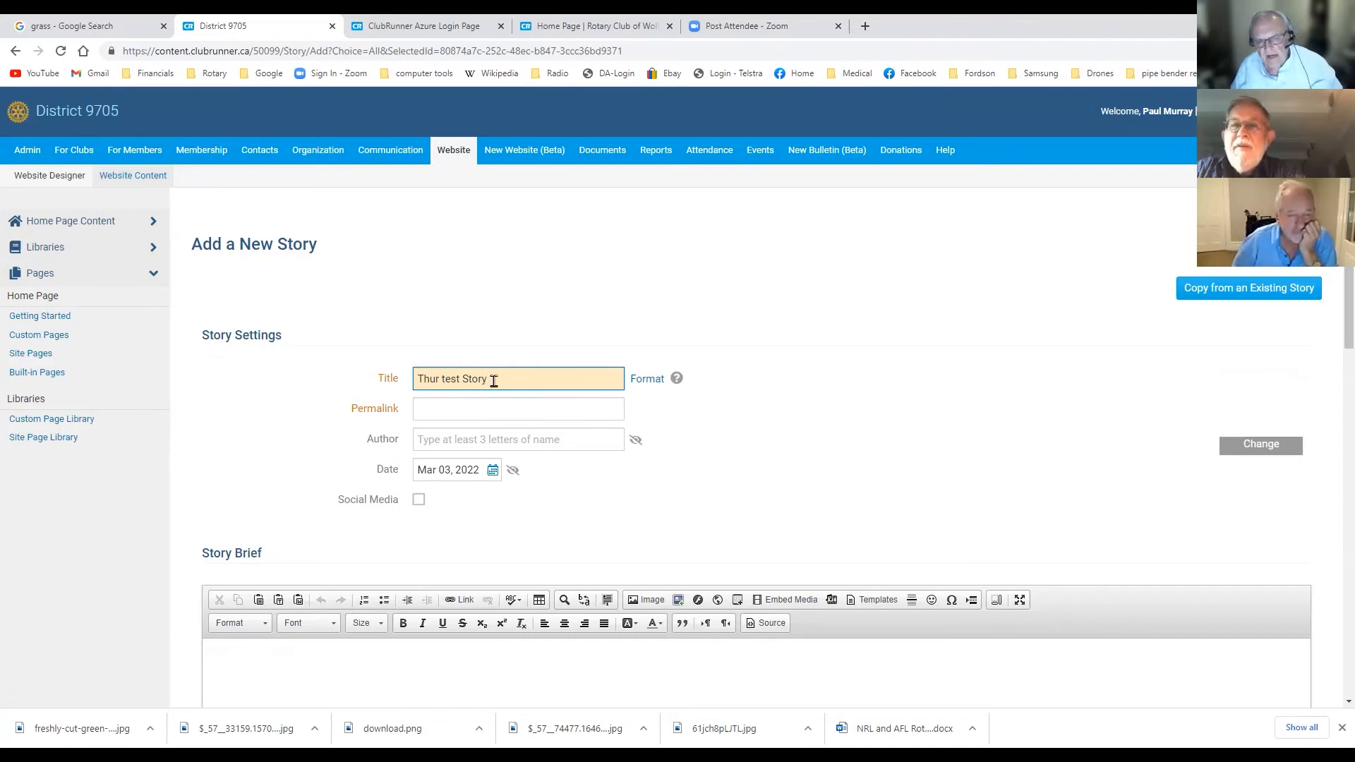
# - Set the story's author by looking up the surname and choosing the matching Wollundry-Wagga Wagga member
pyautogui.click(493, 439)
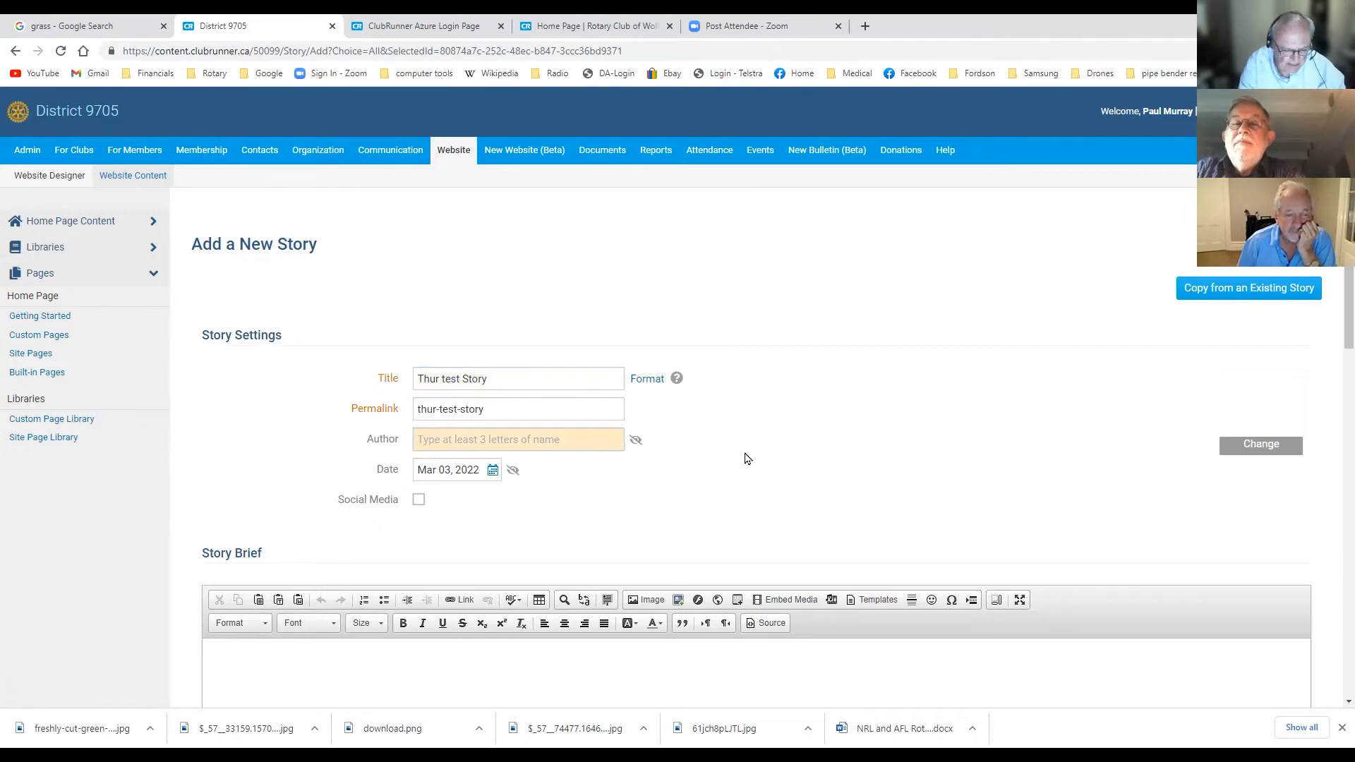
pyautogui.write('Murr')
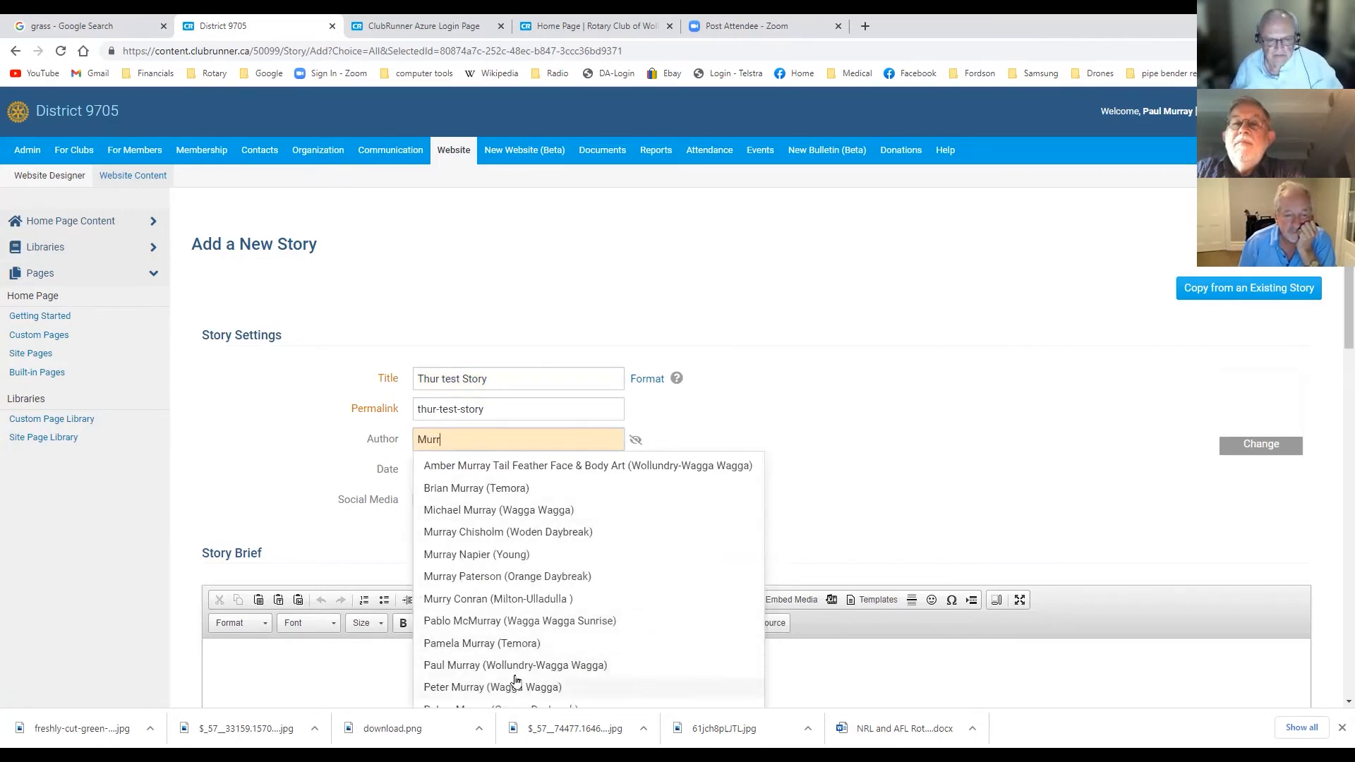
pyautogui.click(494, 667)
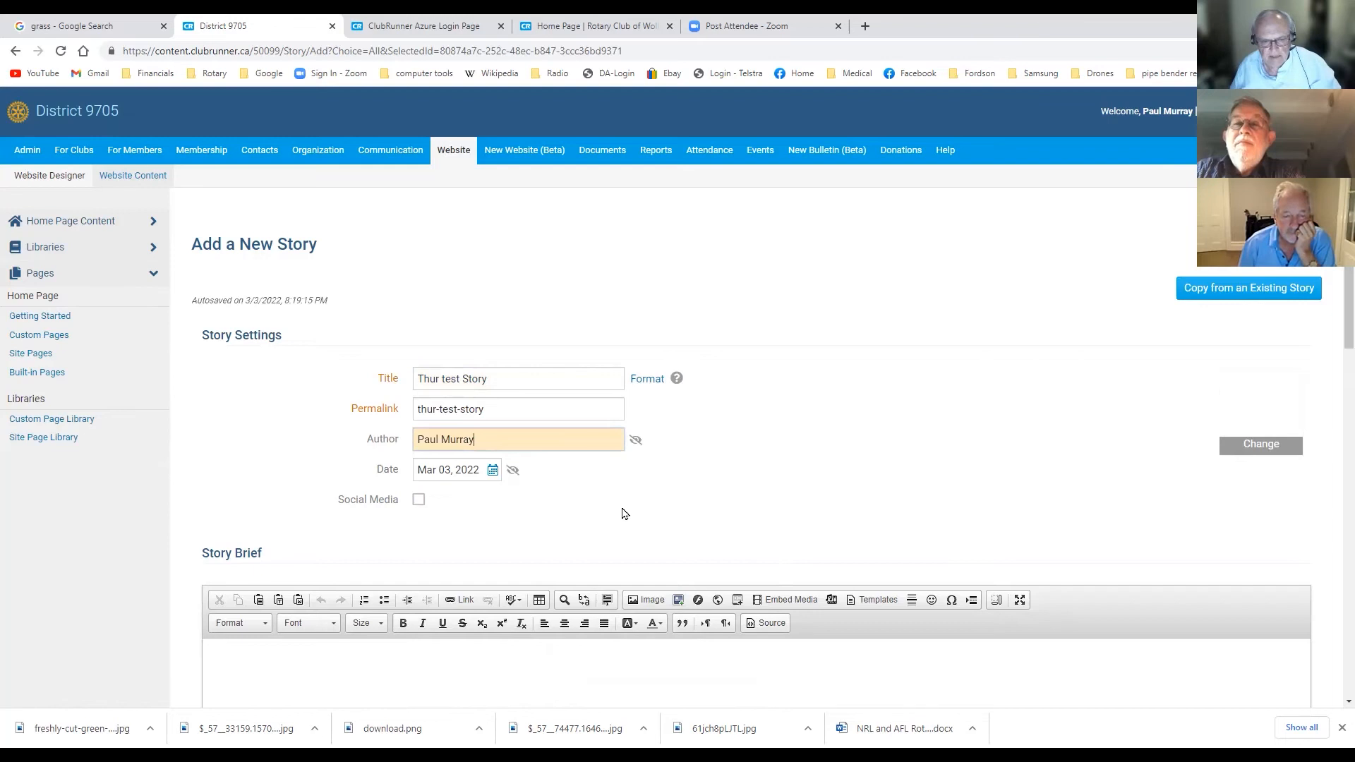
# - Insert the copied article about the Zone 8 Regional Pilot Project CoChair into the Story Content using Paste from Word
pyautogui.scroll(-5, 623, 510)
pyautogui.scroll(2, 557, 509)
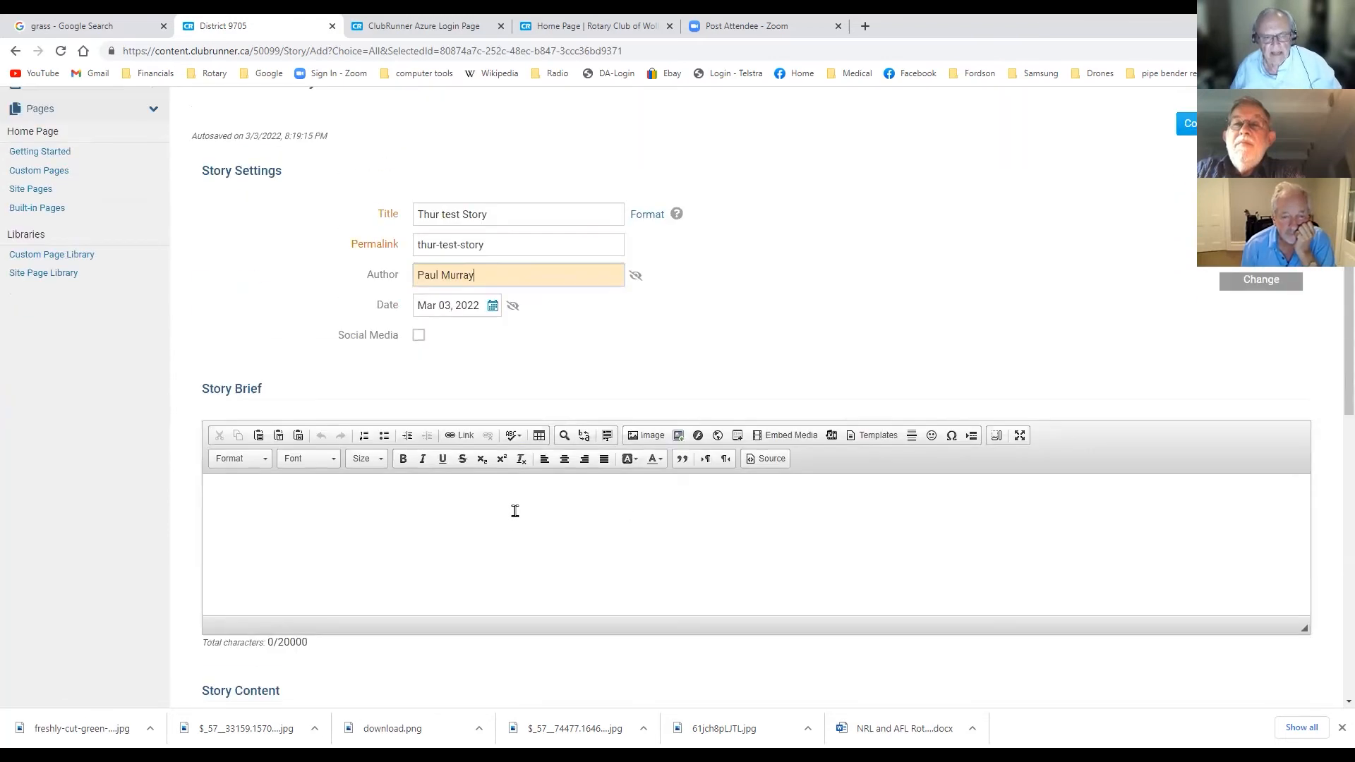
pyautogui.click(435, 515)
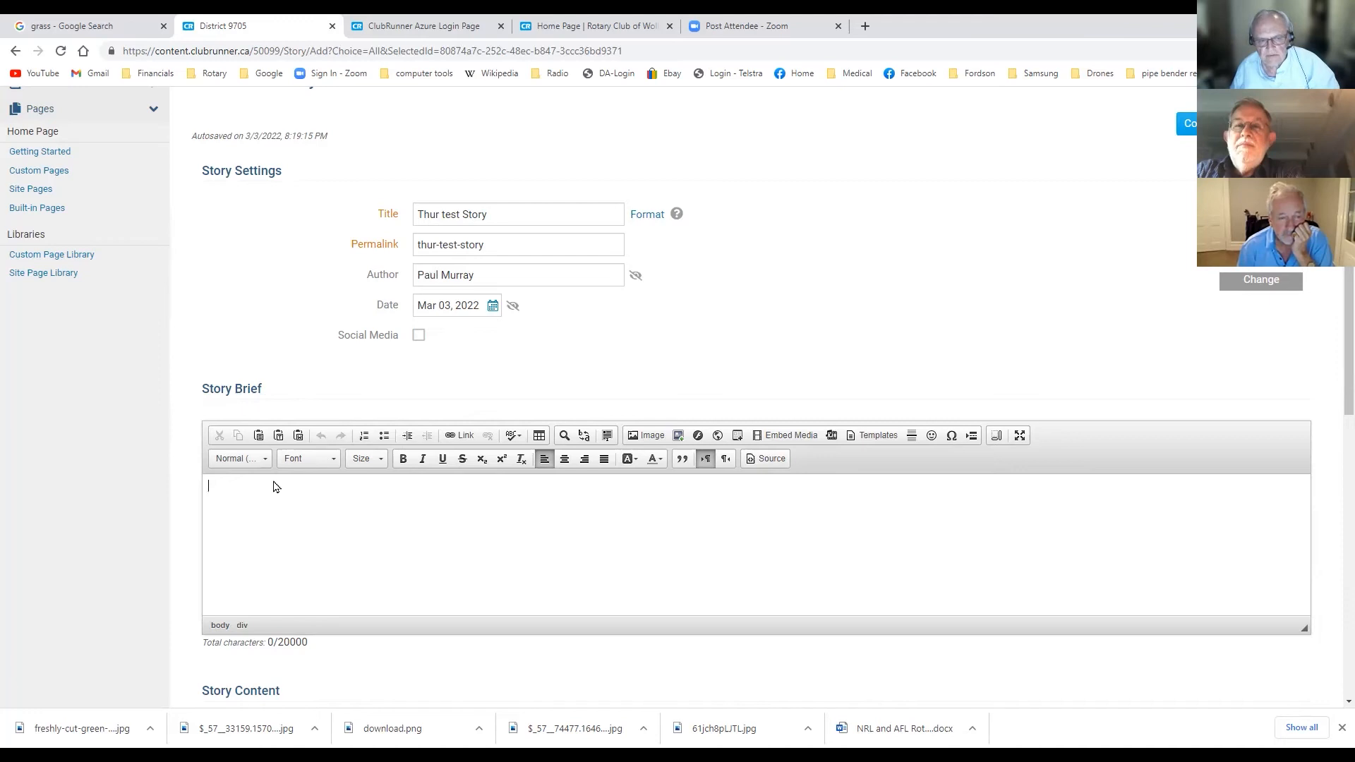
pyautogui.scroll(-1, 377, 575)
pyautogui.scroll(-6, 377, 574)
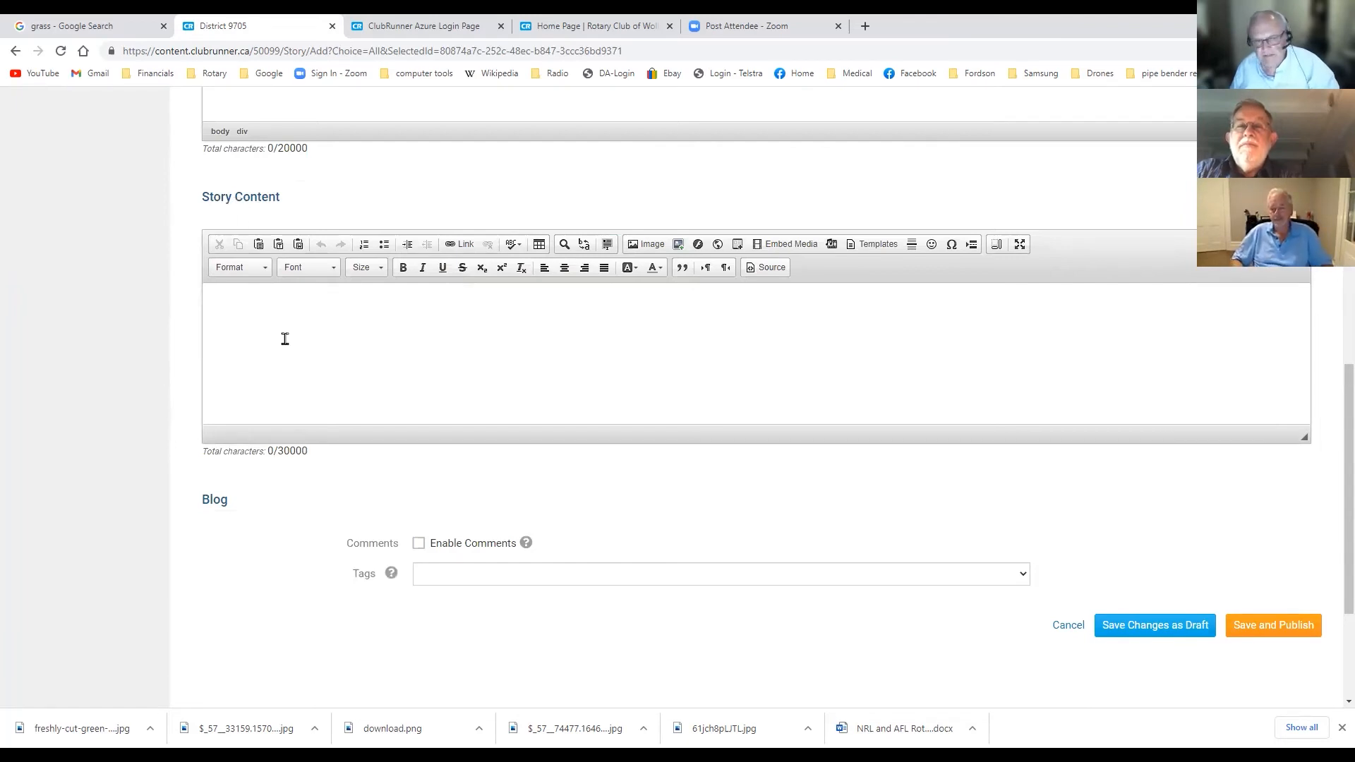
pyautogui.click(304, 315)
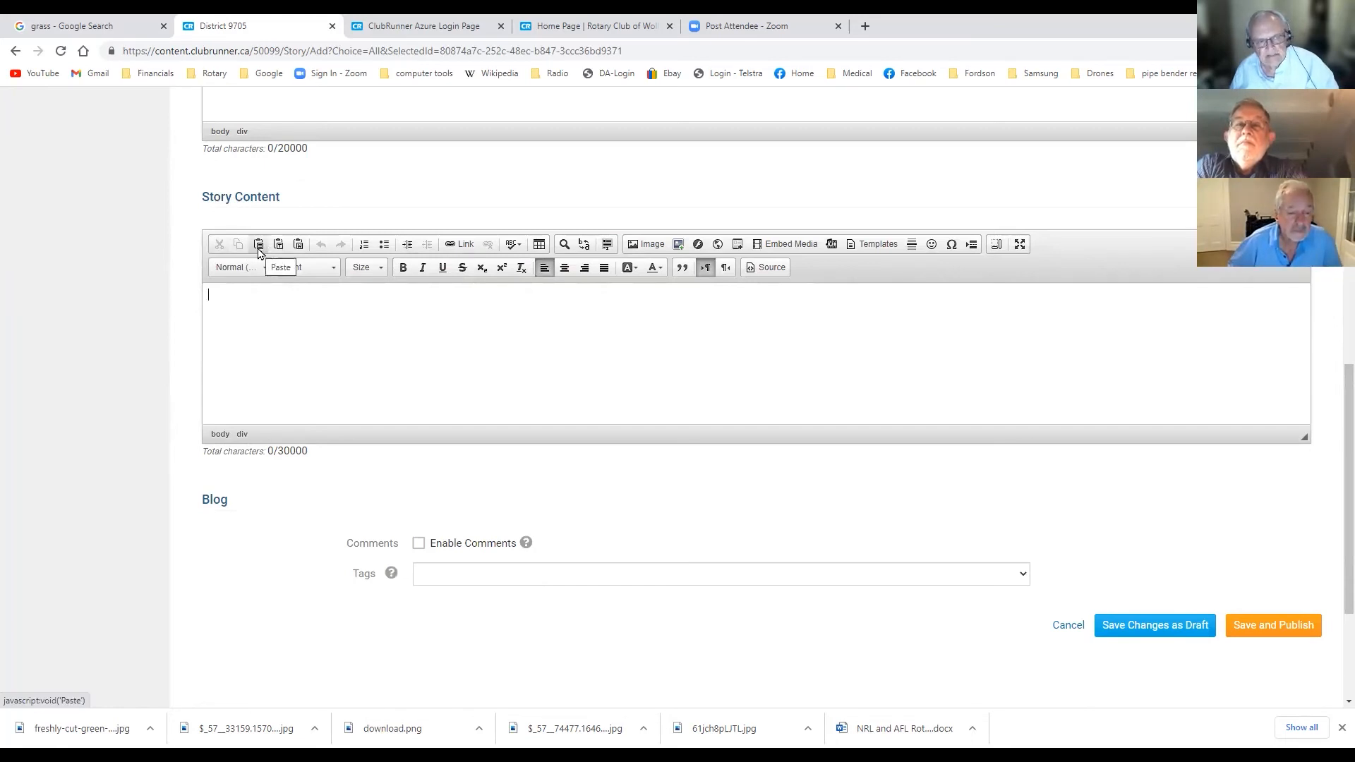
pyautogui.click(297, 245)
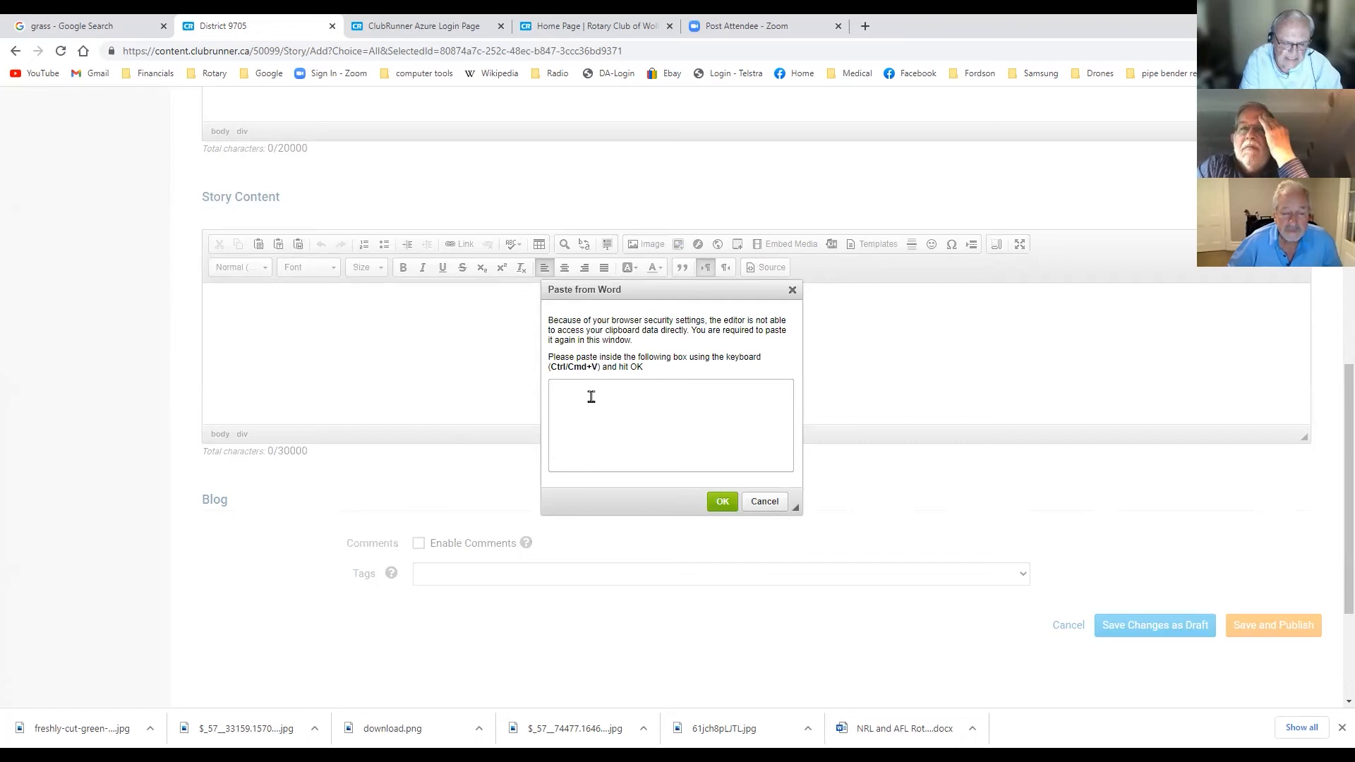
pyautogui.hotkey('ctrl', 'v')
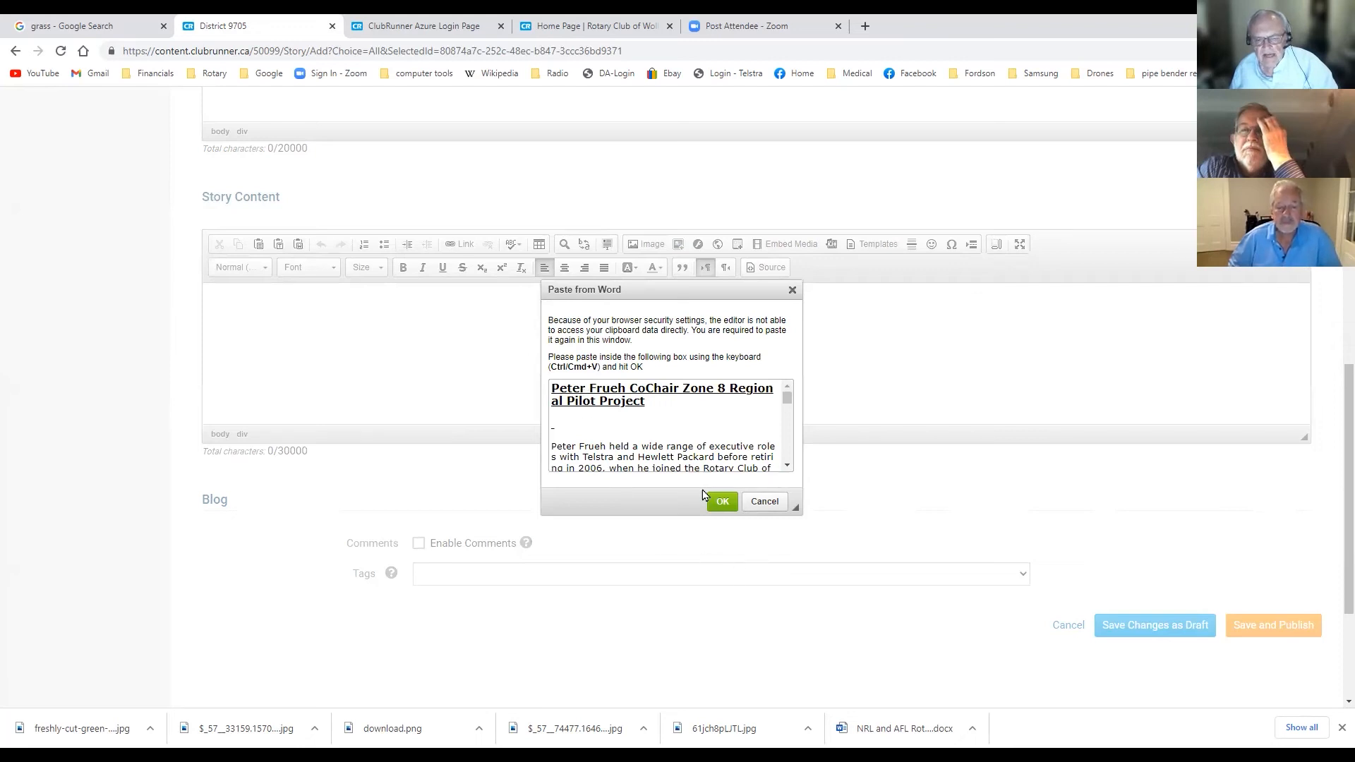
pyautogui.click(720, 502)
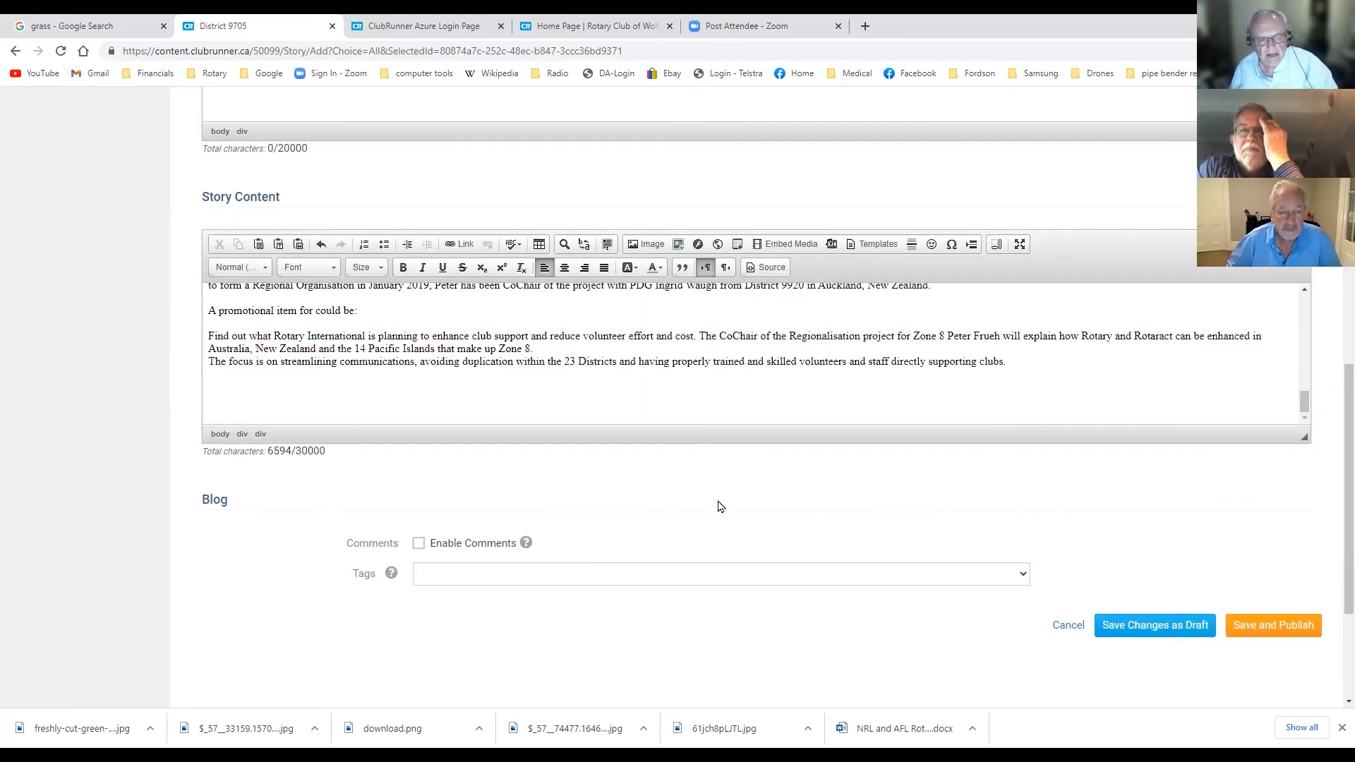
# - Read through the pasted article in the Story Content to check its text and formatting
pyautogui.scroll(3, 607, 377)
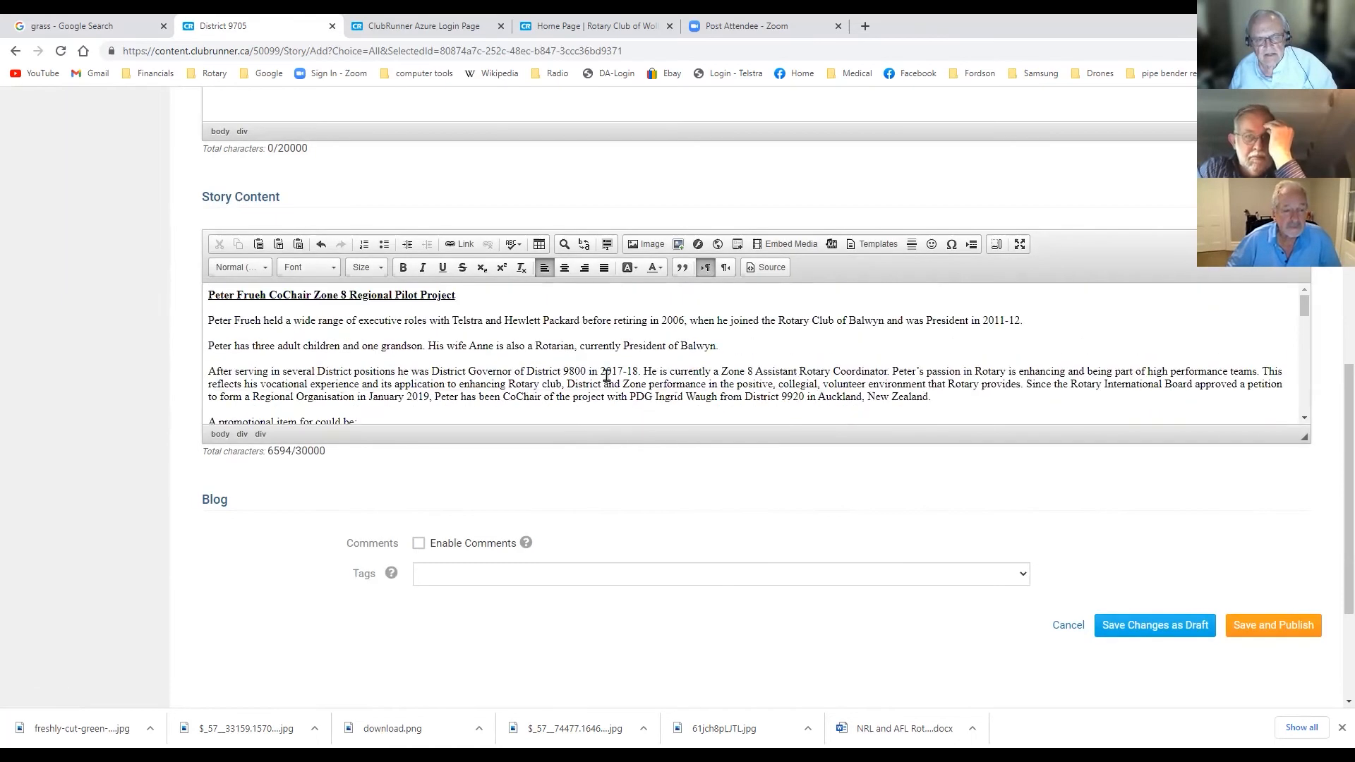
pyautogui.scroll(7, 607, 376)
pyautogui.scroll(-7, 612, 404)
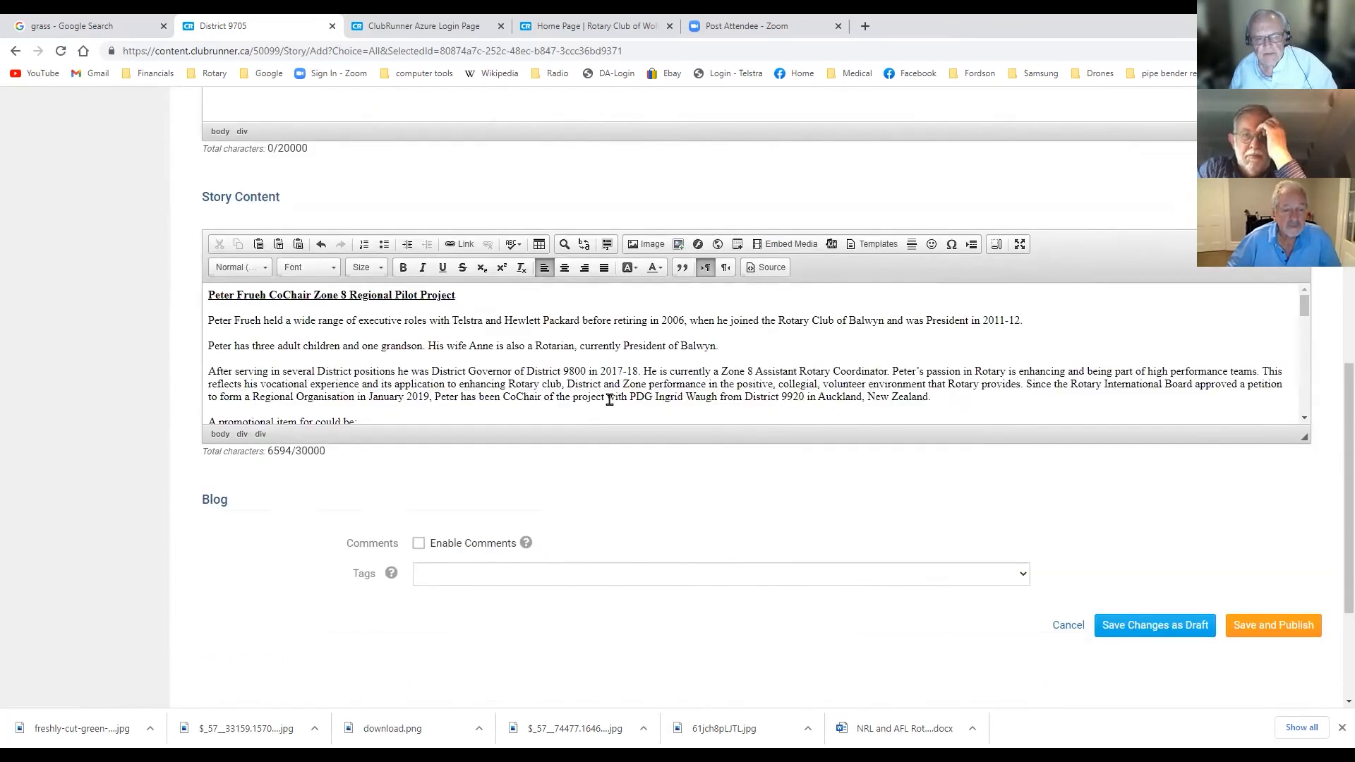
pyautogui.scroll(2, 607, 416)
pyautogui.scroll(-3, 593, 452)
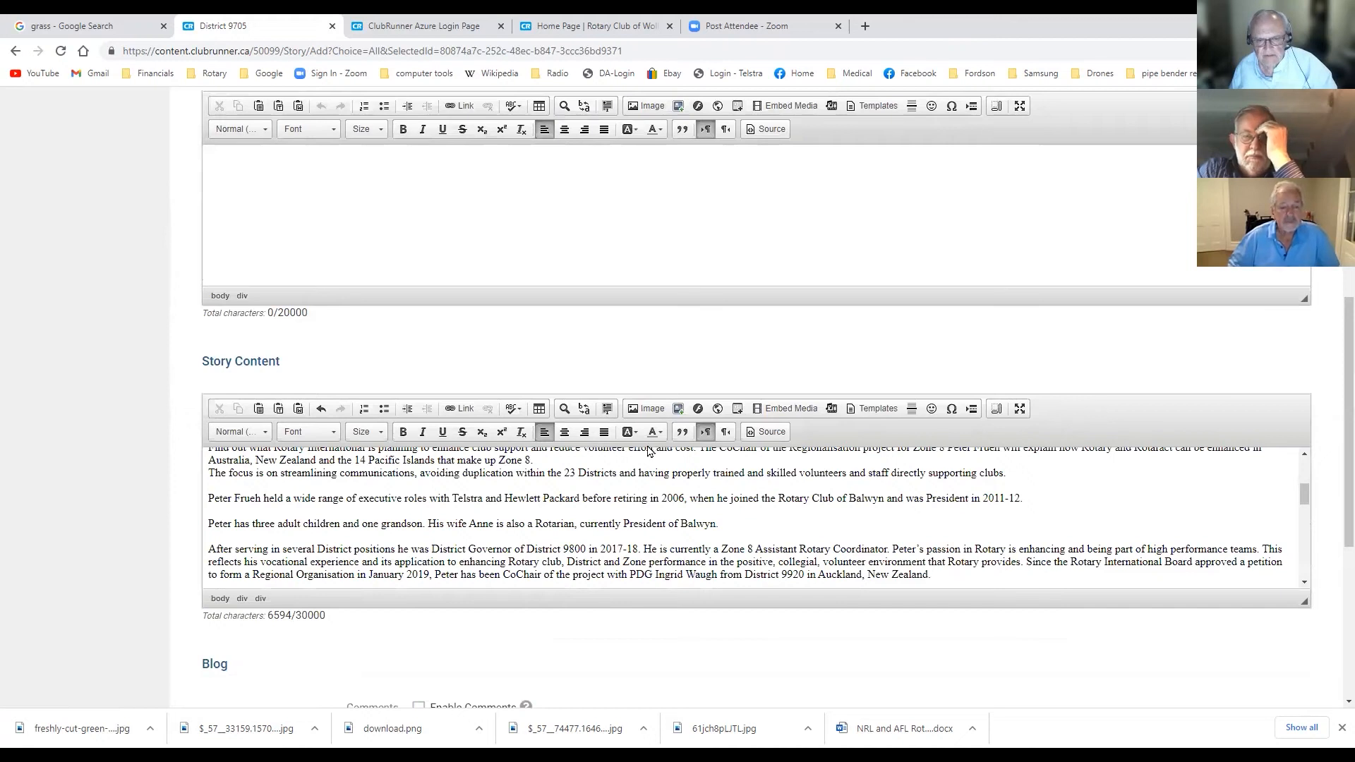
# - In Story Content, remove the blank line after a repeated "directly supporting clubs" paragraph and cut the opening text through the first "A promotional item for could be:"
pyautogui.click(644, 485)
pyautogui.press('BackSpace')
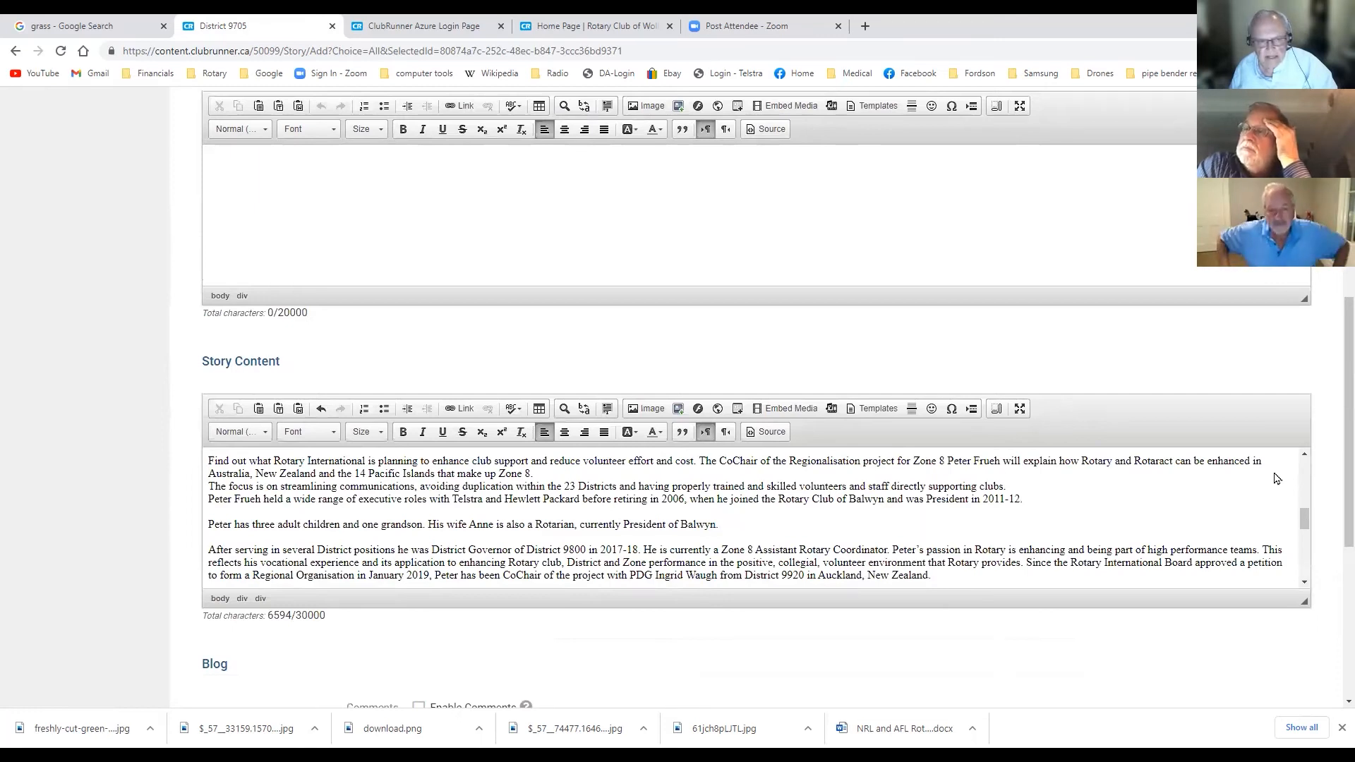
pyautogui.click(1019, 410)
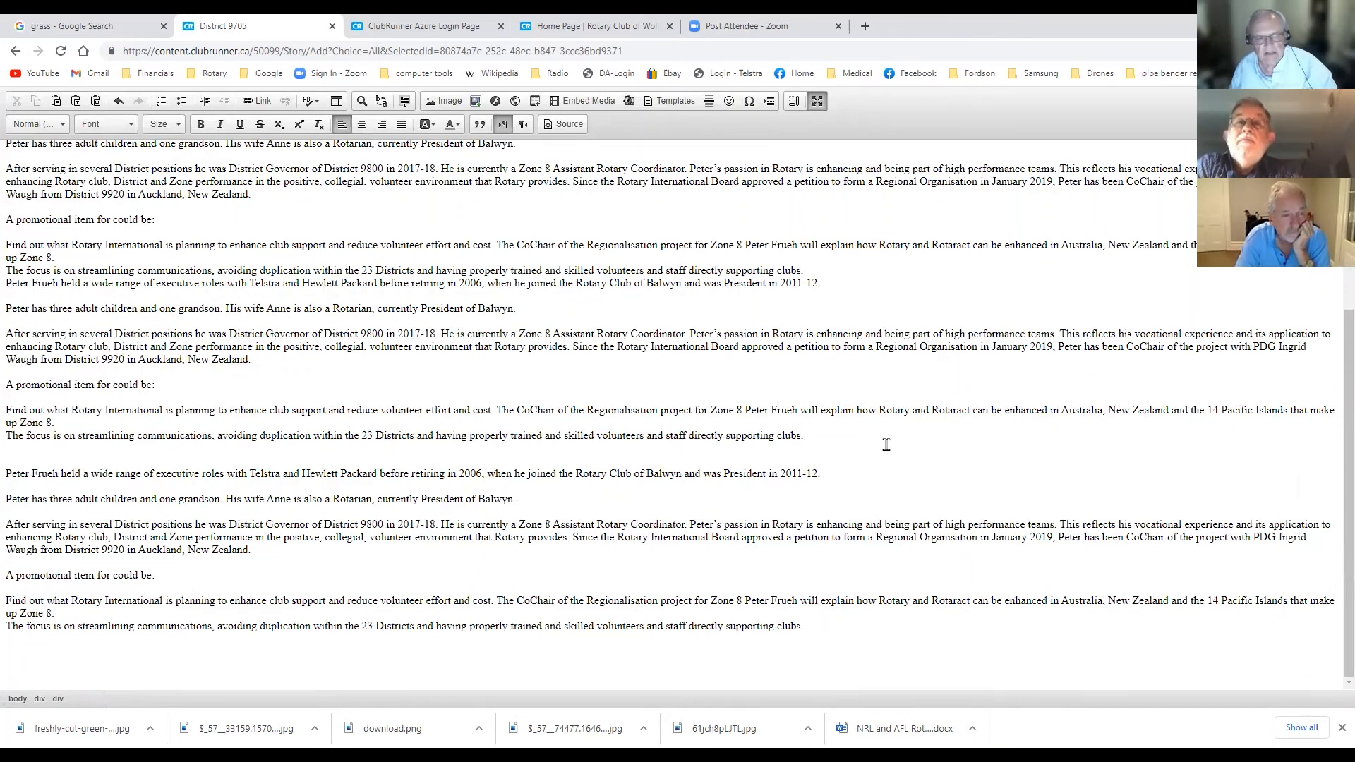
pyautogui.scroll(3, 886, 445)
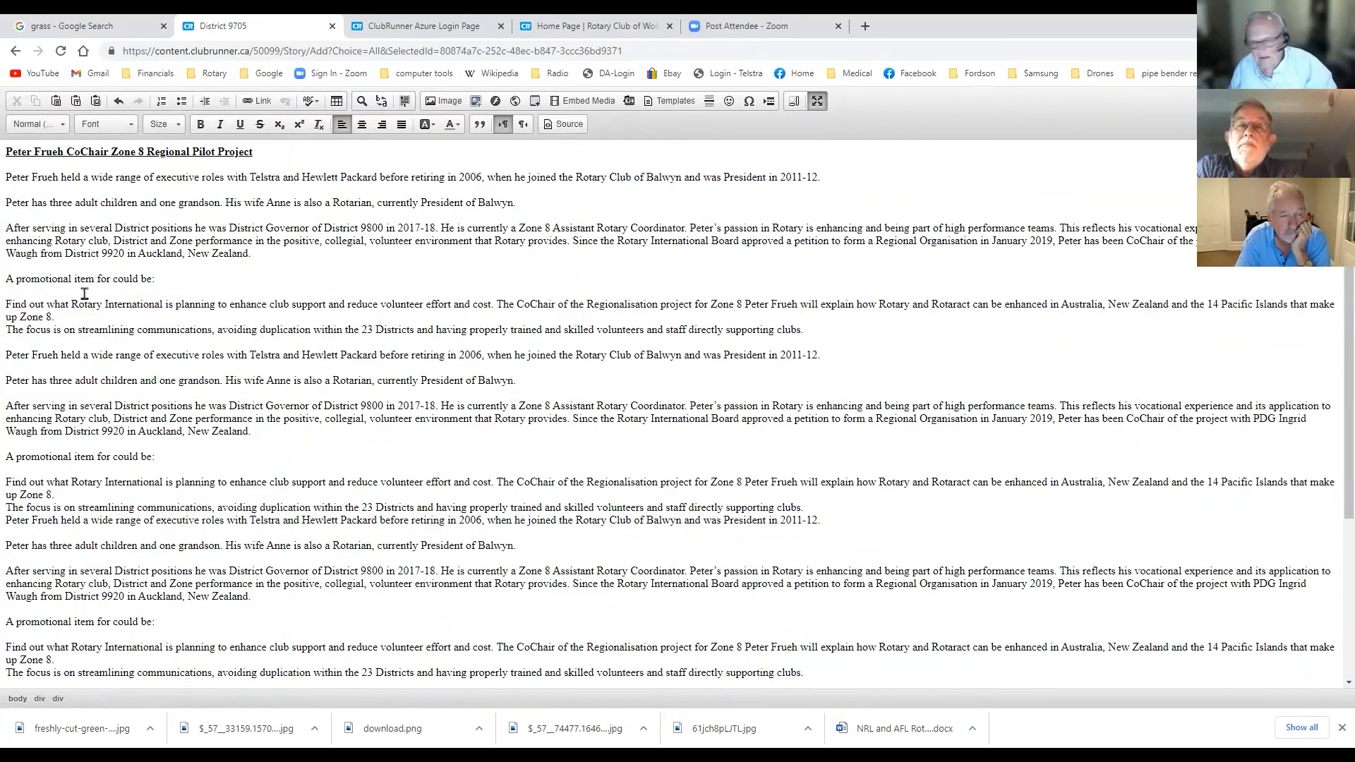
pyautogui.moveTo(11, 152); pyautogui.dragTo(154, 297)
pyautogui.hotkey('ctrl', 'c')
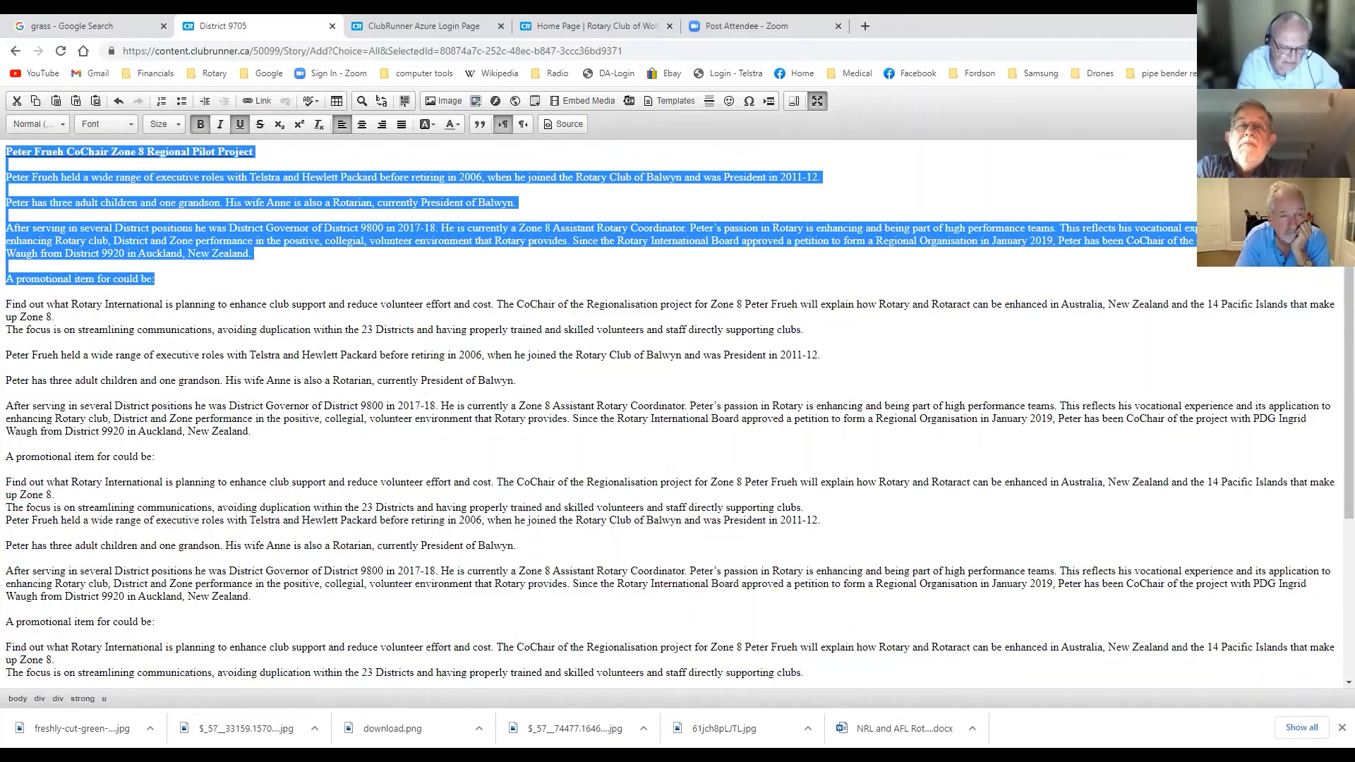
pyautogui.press('Delete')
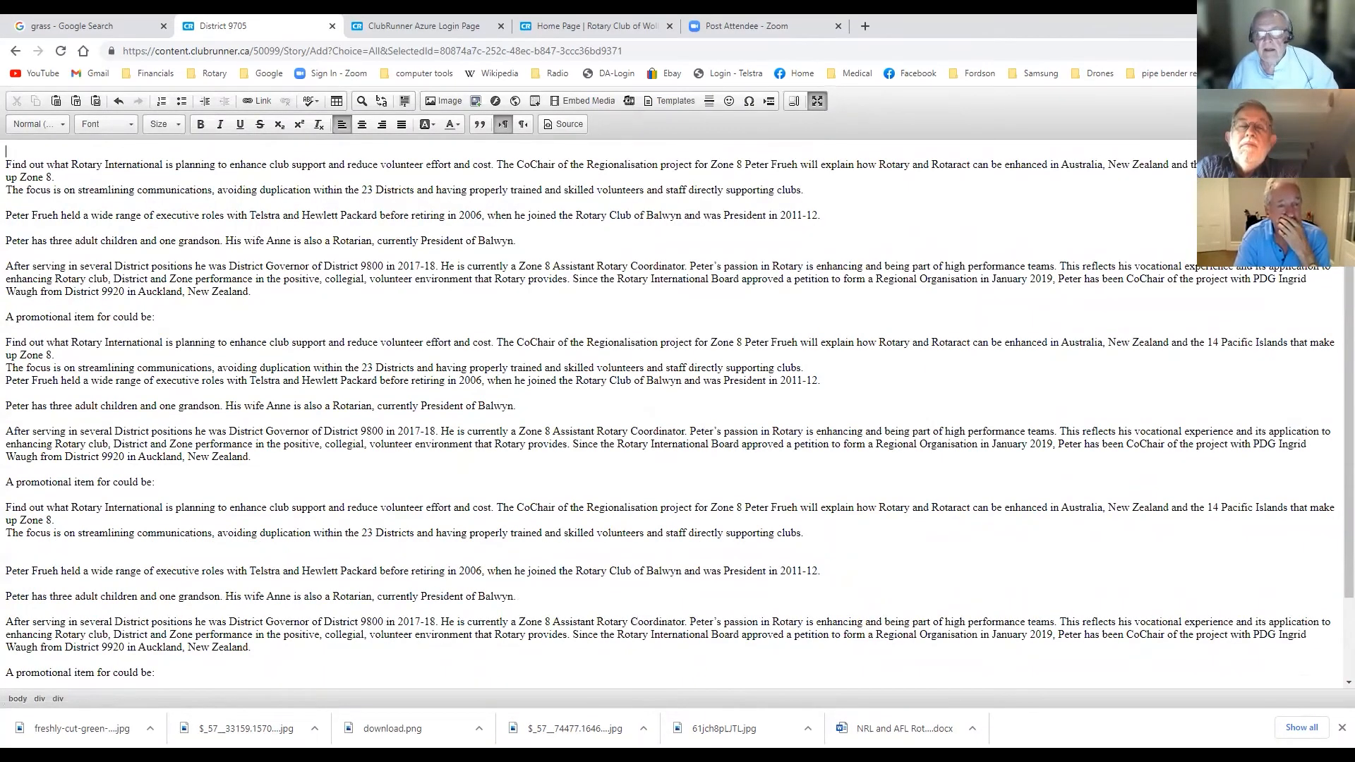
# - Paste the cut heading and opening paragraphs into the empty Story Brief
pyautogui.click(816, 103)
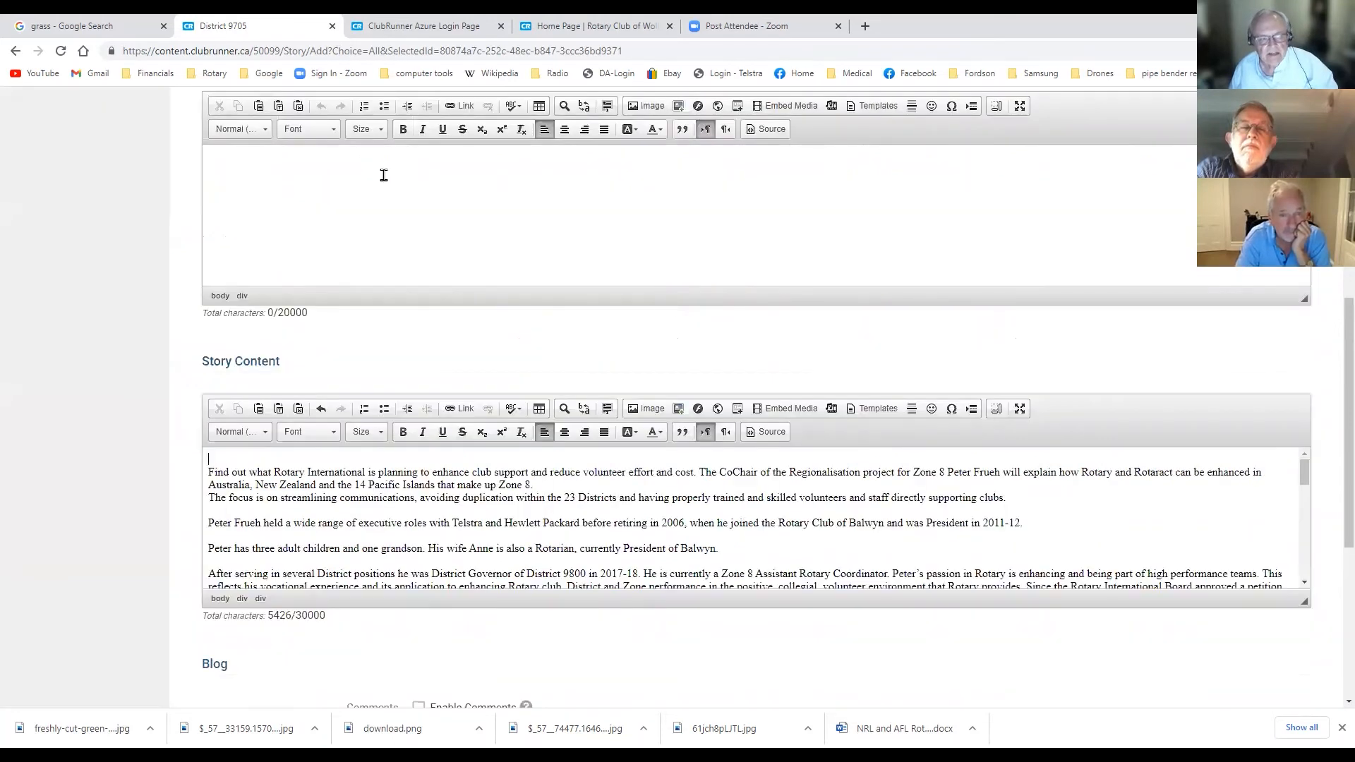
pyautogui.scroll(5, 406, 192)
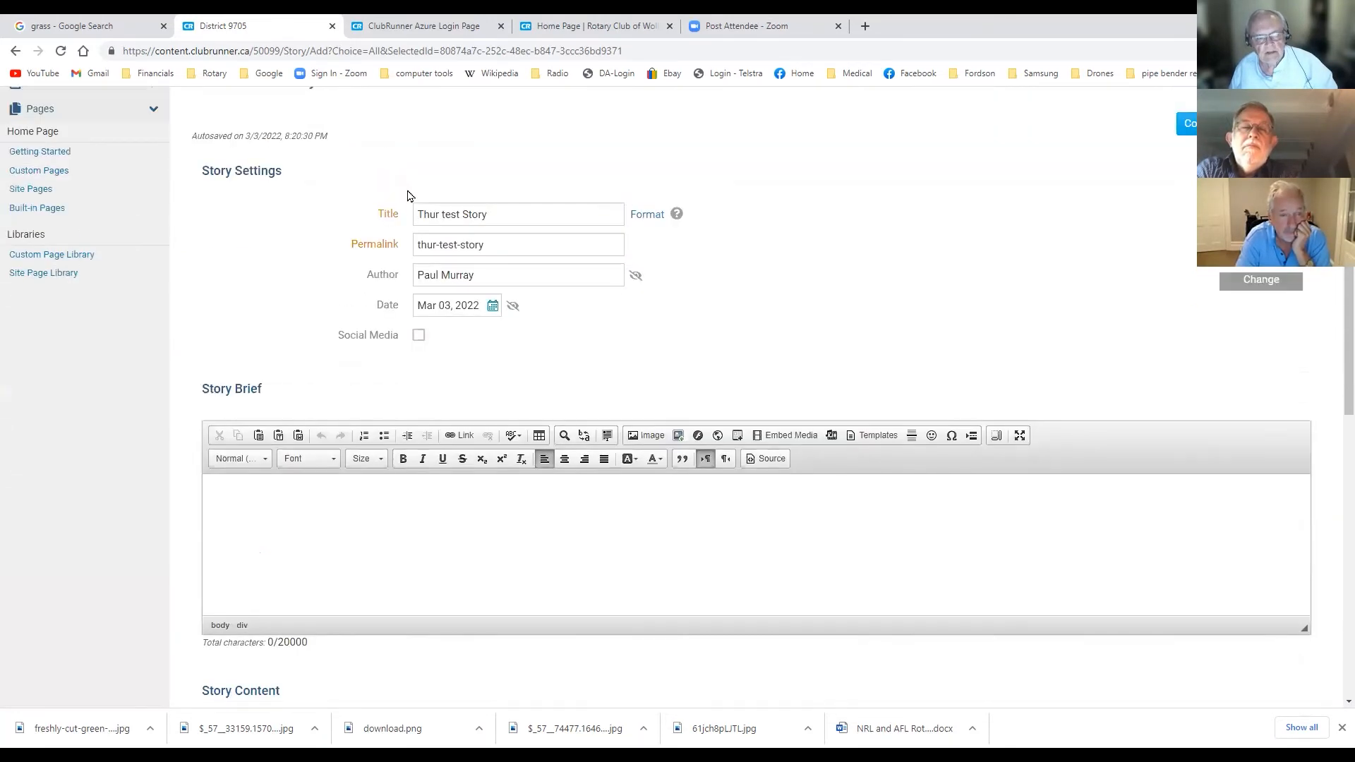
pyautogui.scroll(-2, 409, 192)
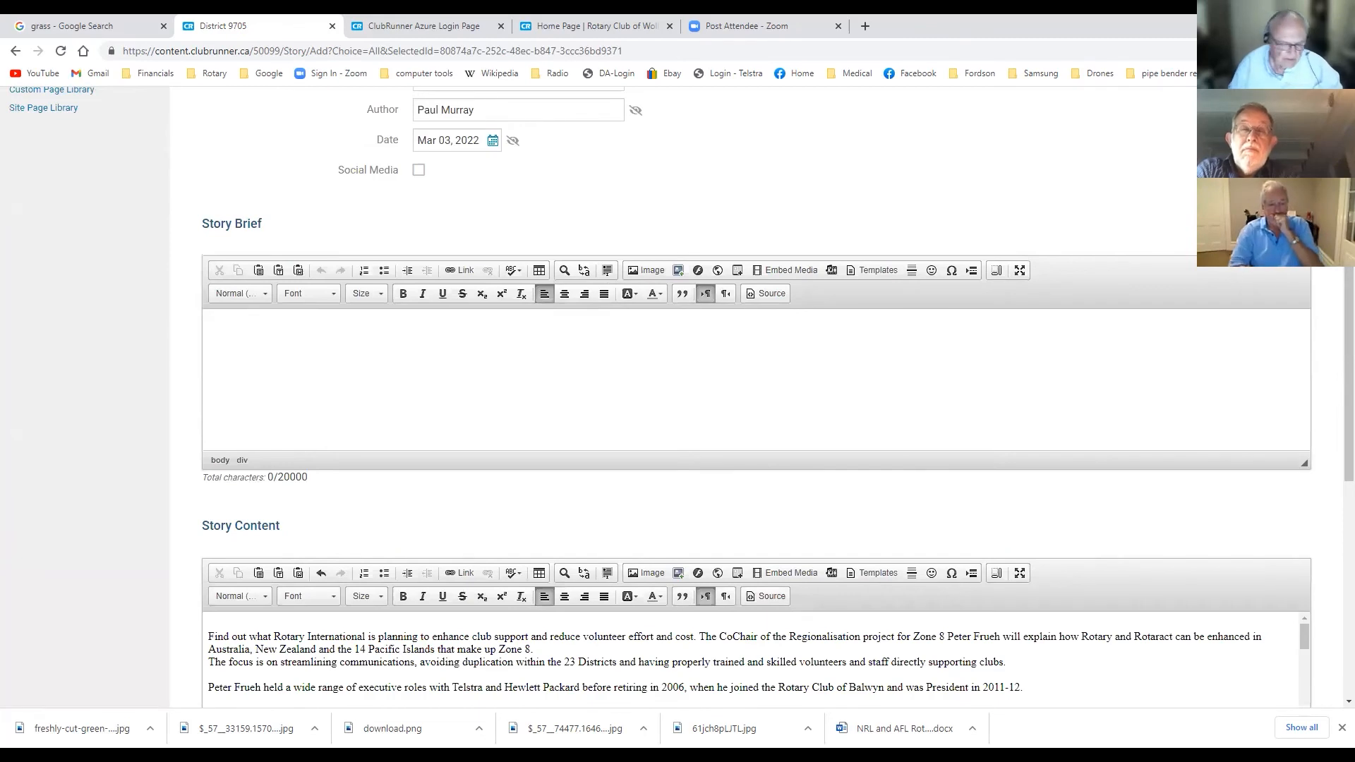
pyautogui.hotkey('ctrl', 'v')
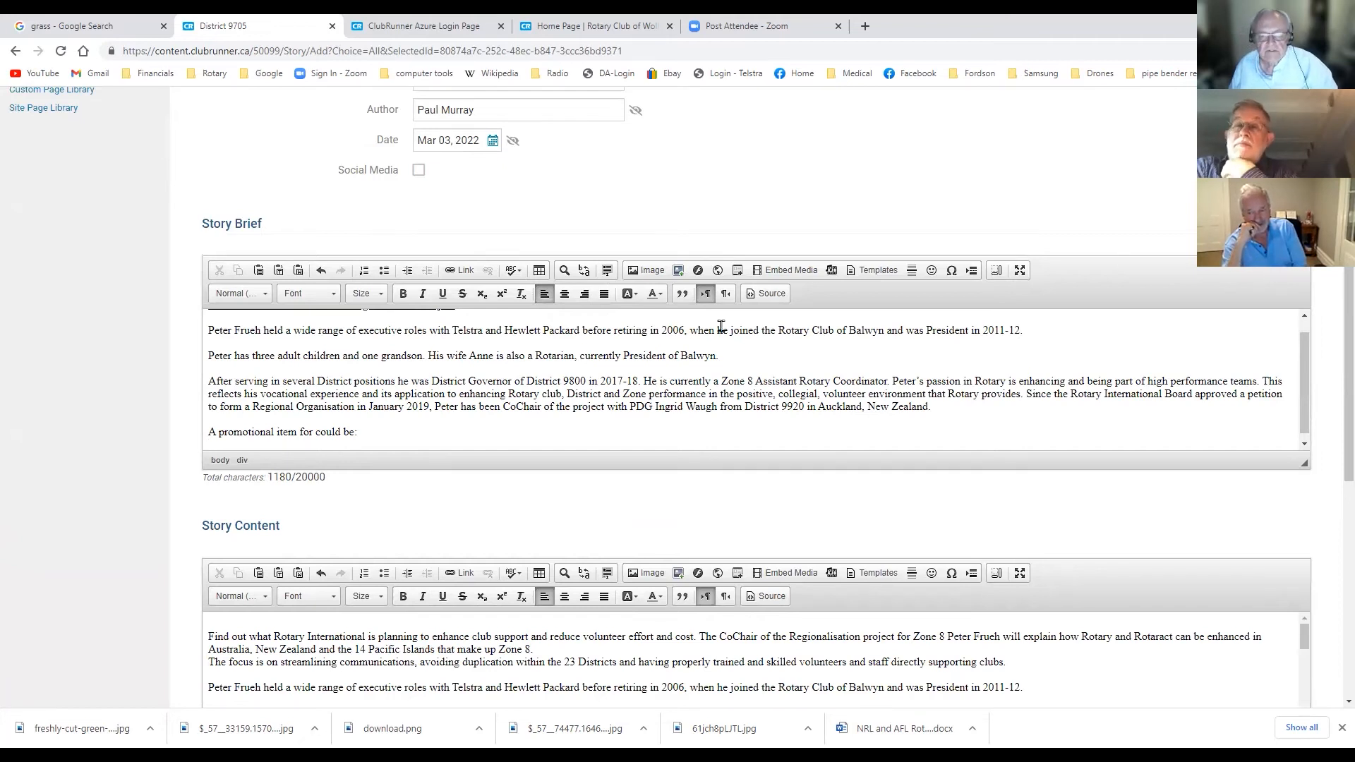
# - Upload the kookaburra photo to the AG4 folder of the Image Library and choose it as the Story Brief image
pyautogui.click(645, 273)
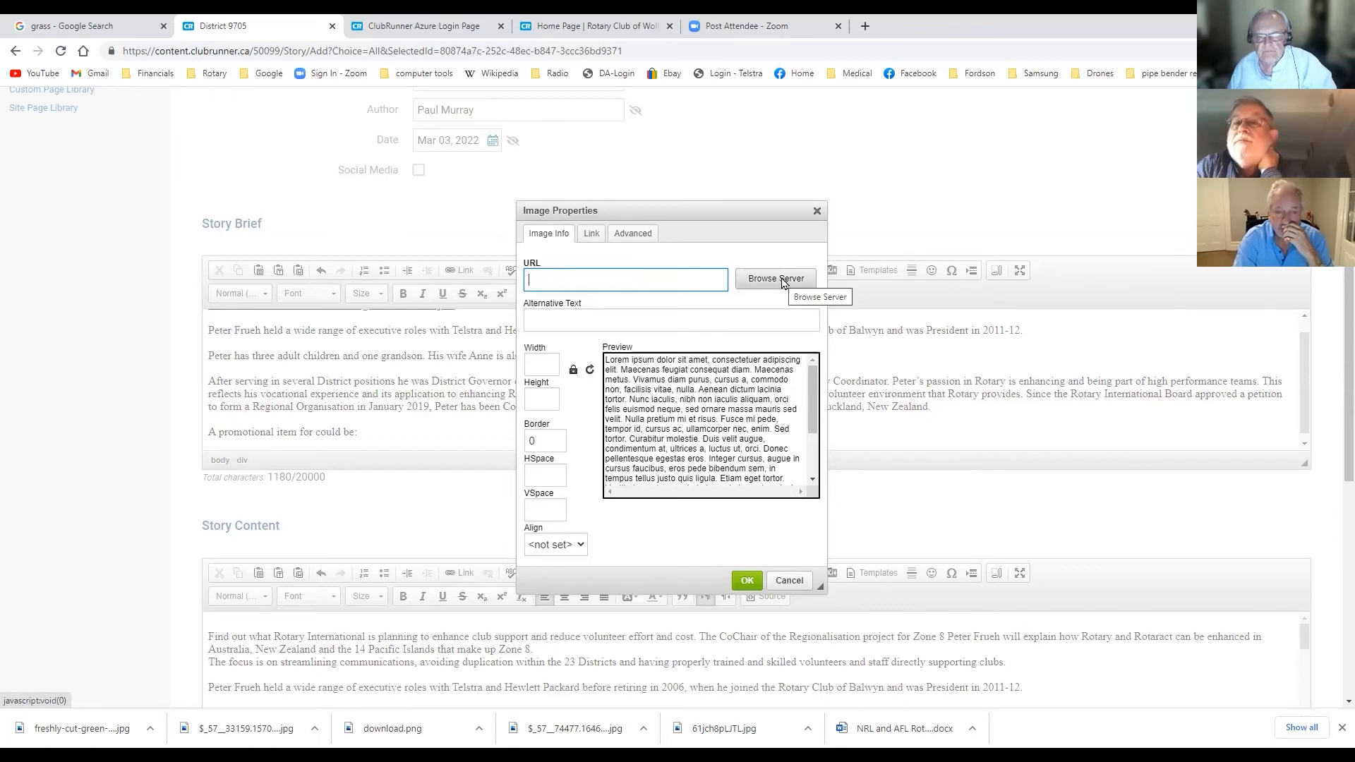
pyautogui.click(782, 282)
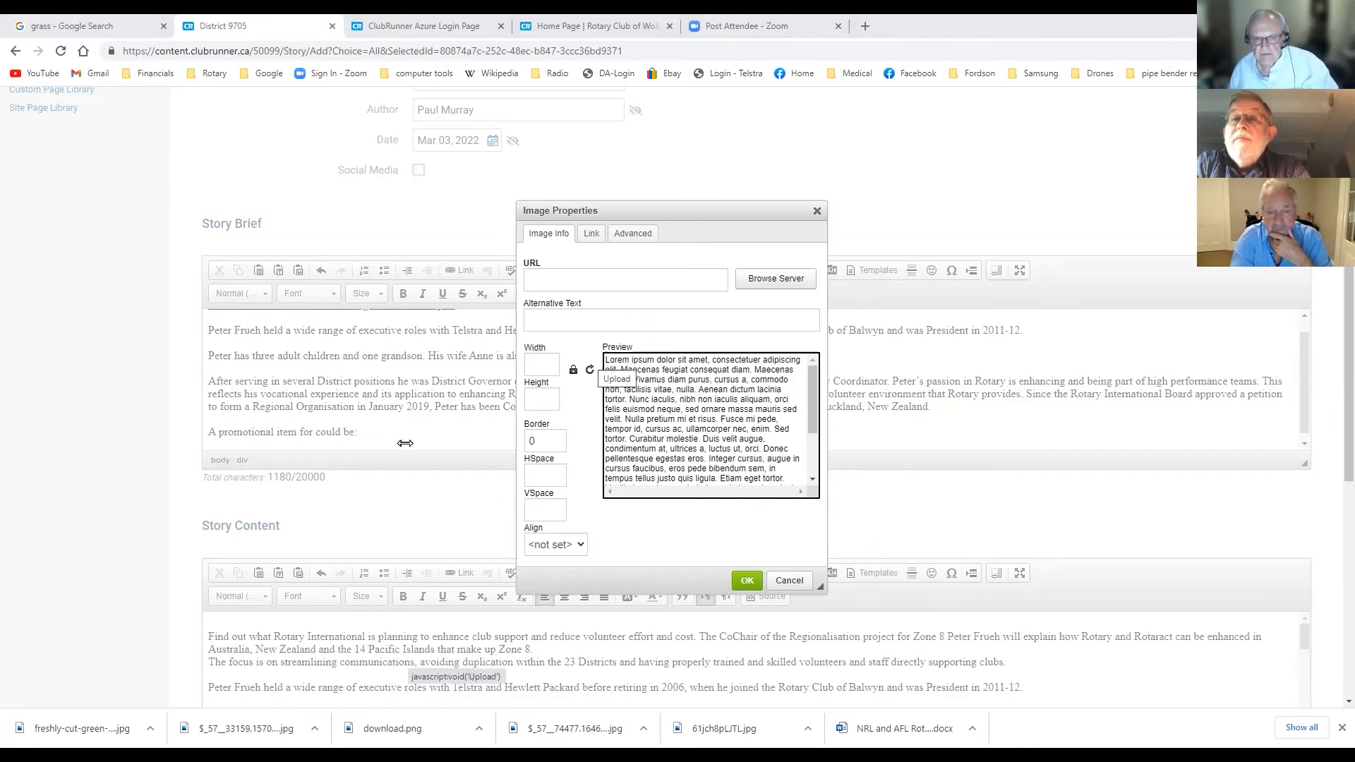
pyautogui.click(592, 363)
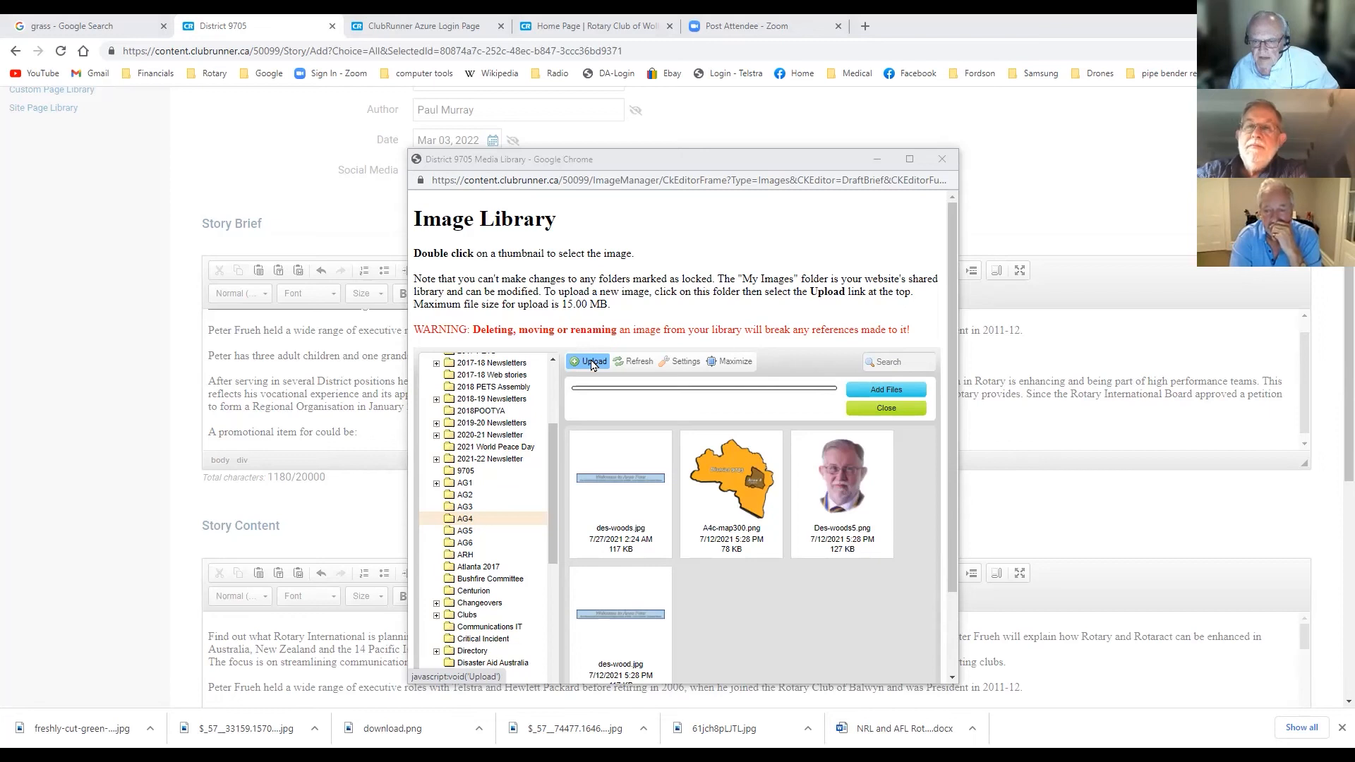
pyautogui.click(1106, 635)
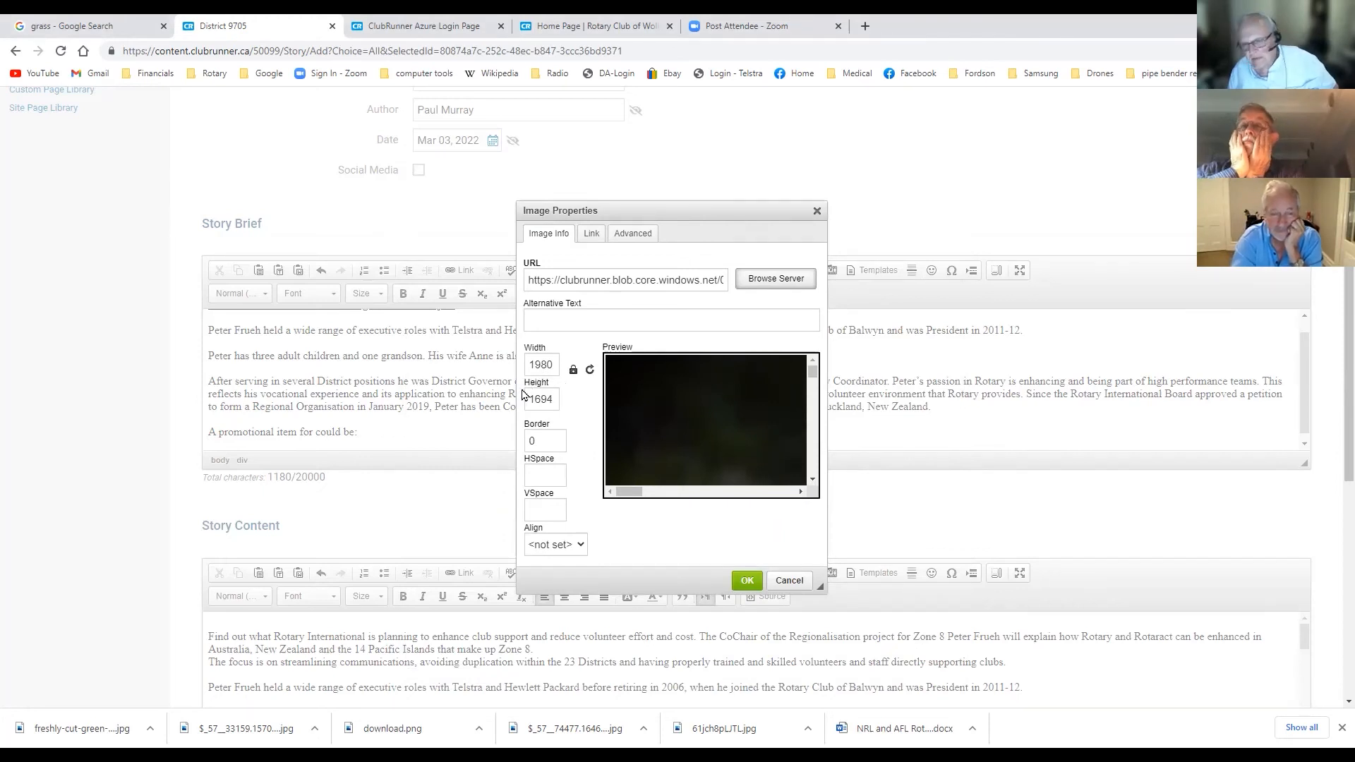
# - Insert the photo in the Story Brief with width 250, border 2, horizontal and vertical spacing 5, and right alignment
pyautogui.doubleClick(545, 365)
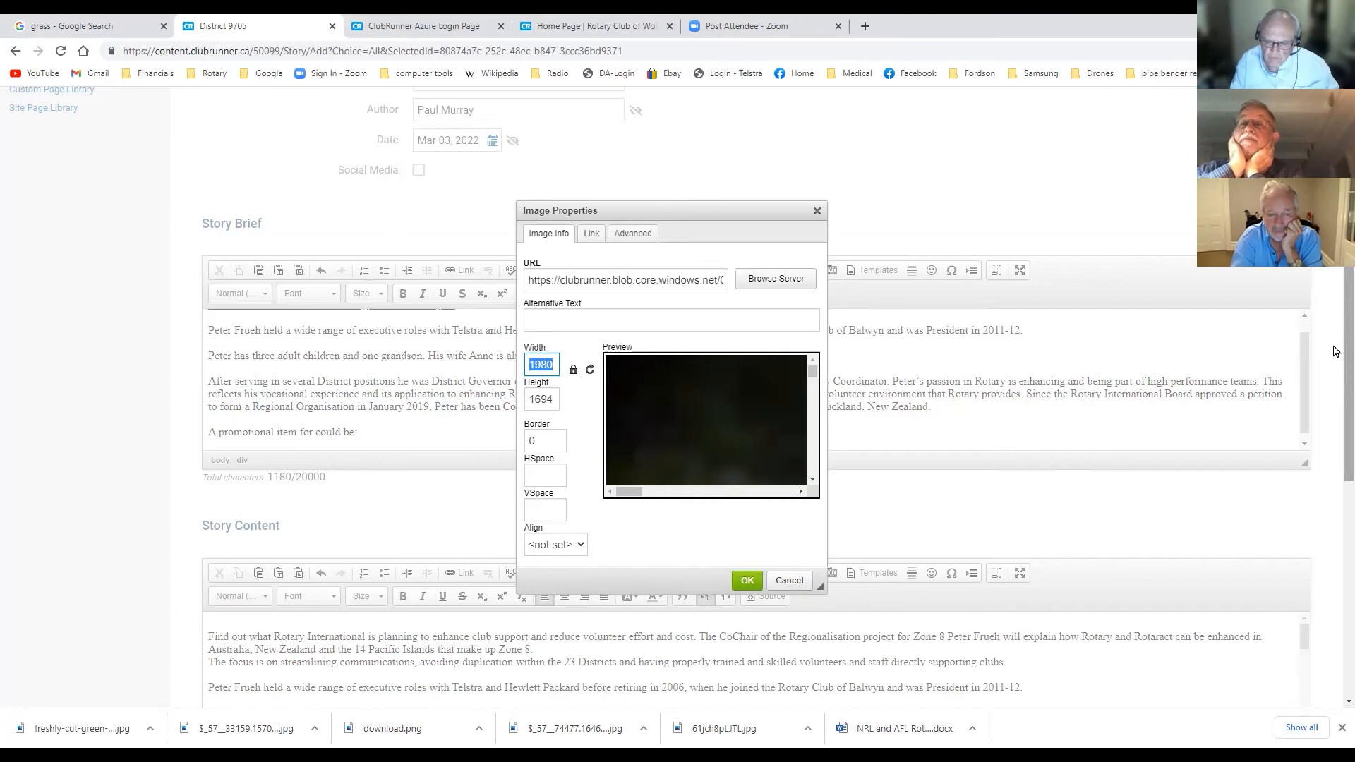
pyautogui.write('250')
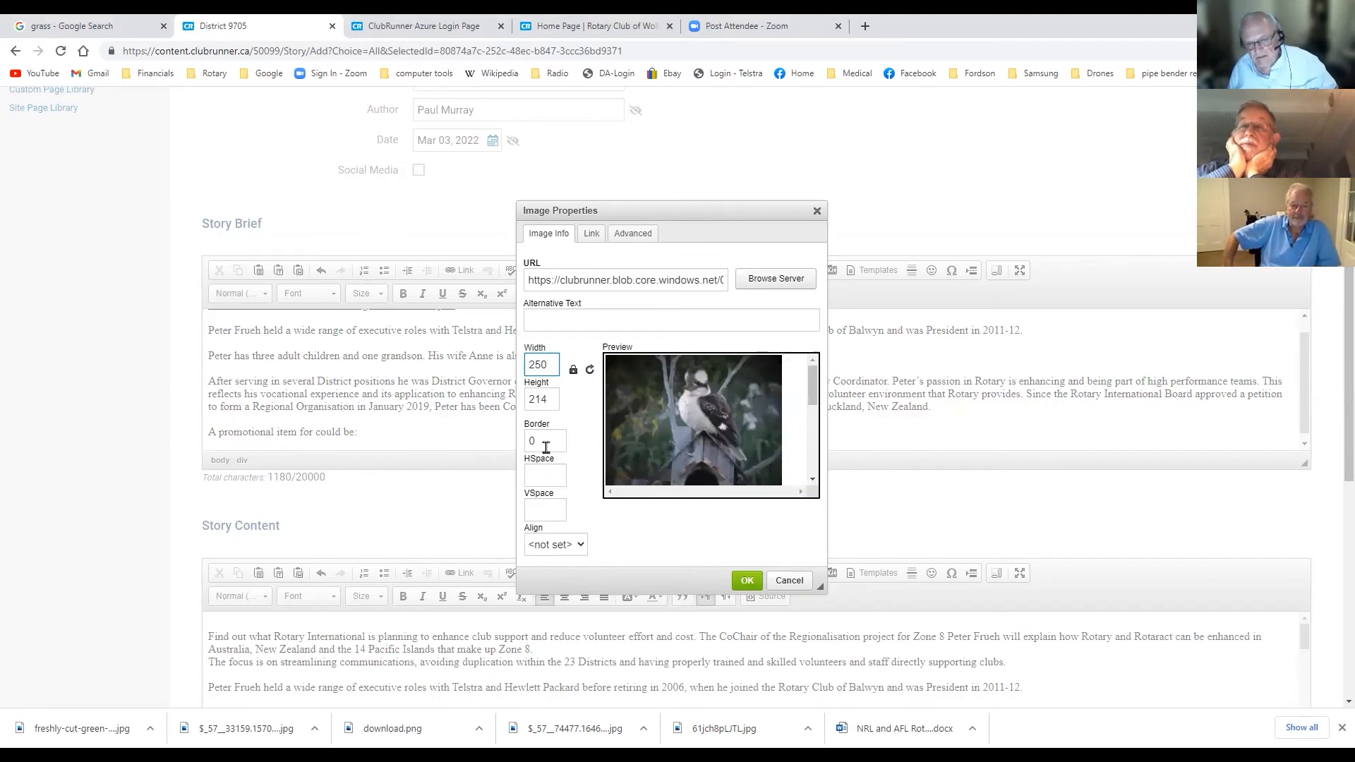
pyautogui.moveTo(540, 443); pyautogui.dragTo(487, 452)
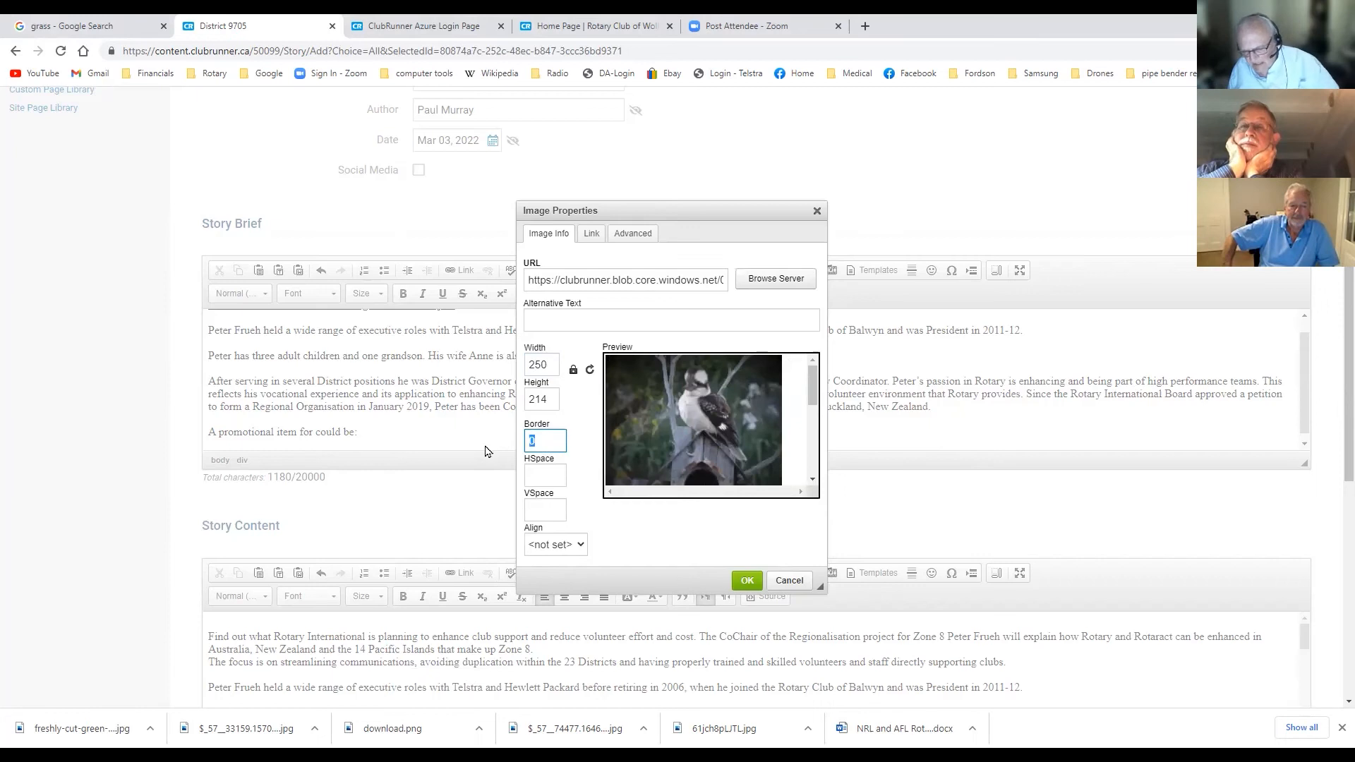
pyautogui.write('2')
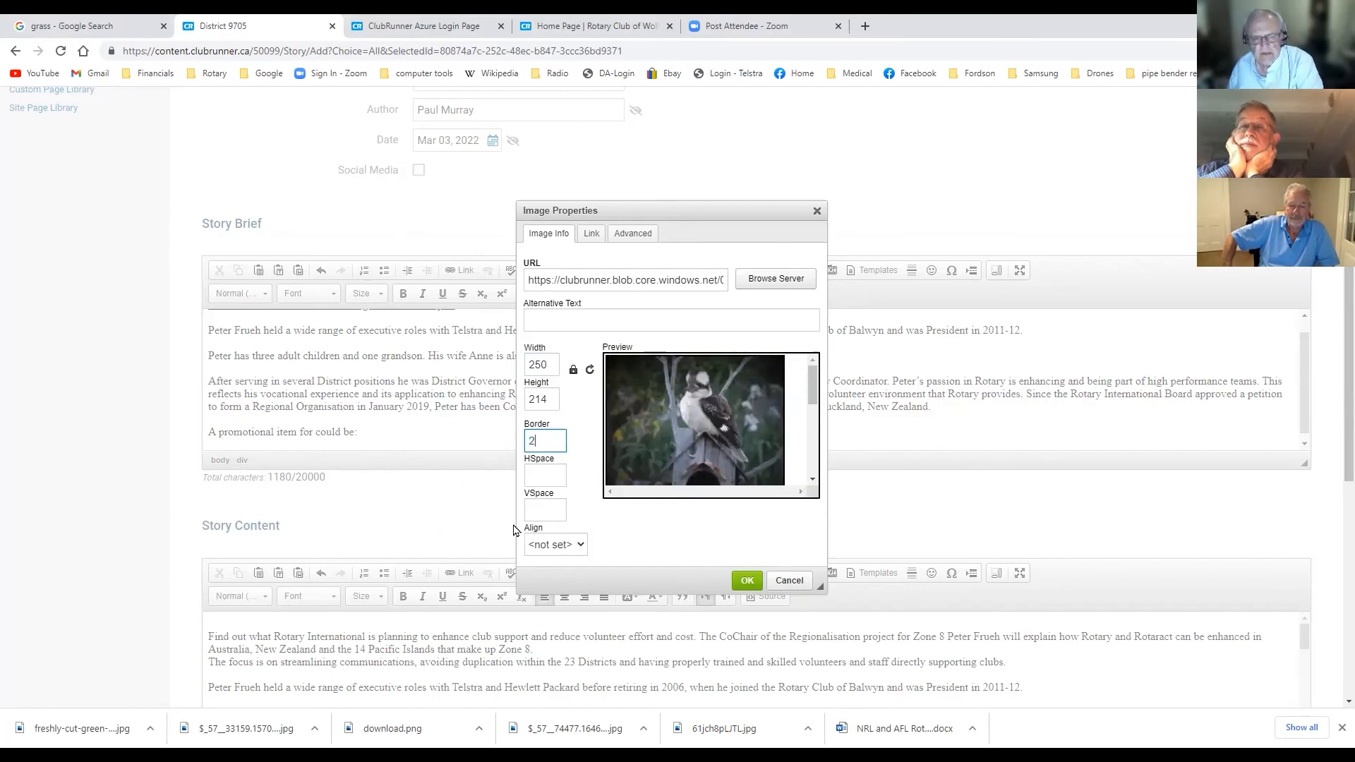
pyautogui.click(536, 474)
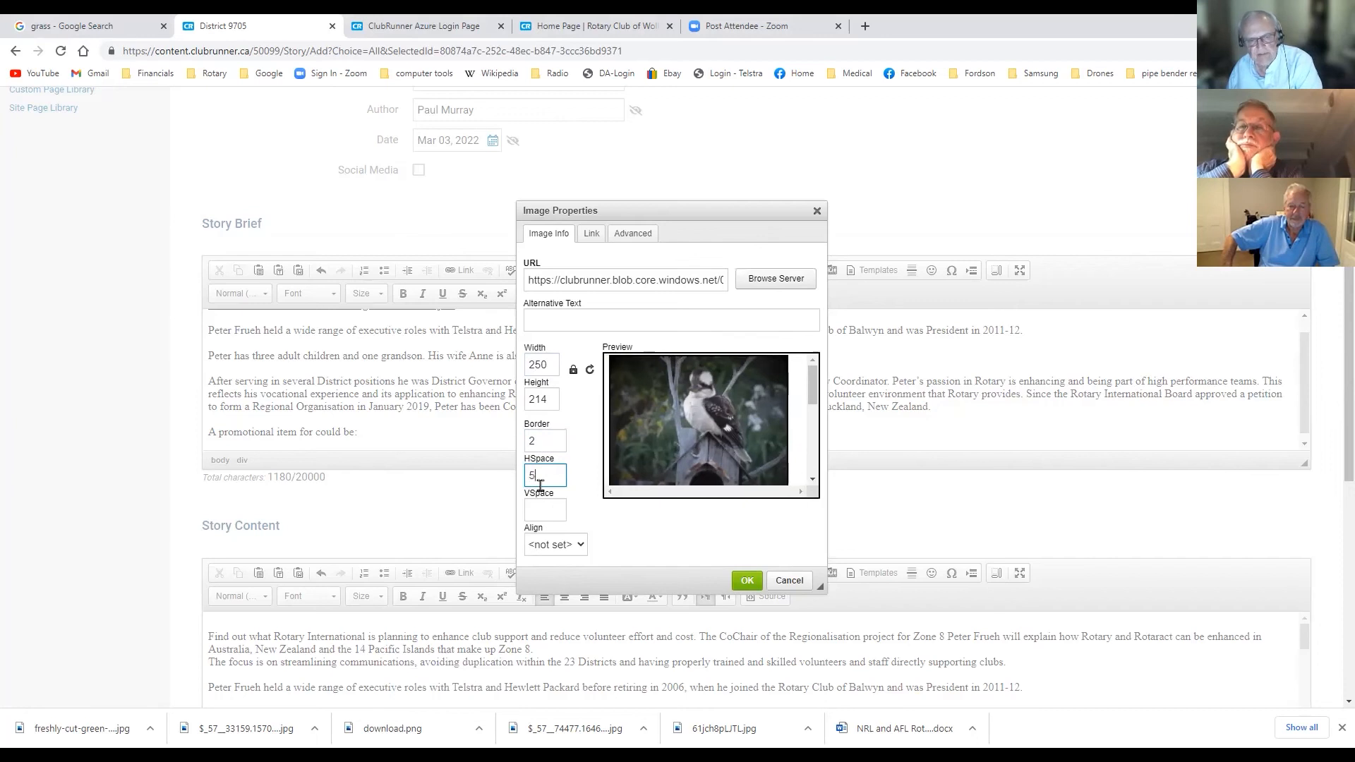
pyautogui.click(545, 510)
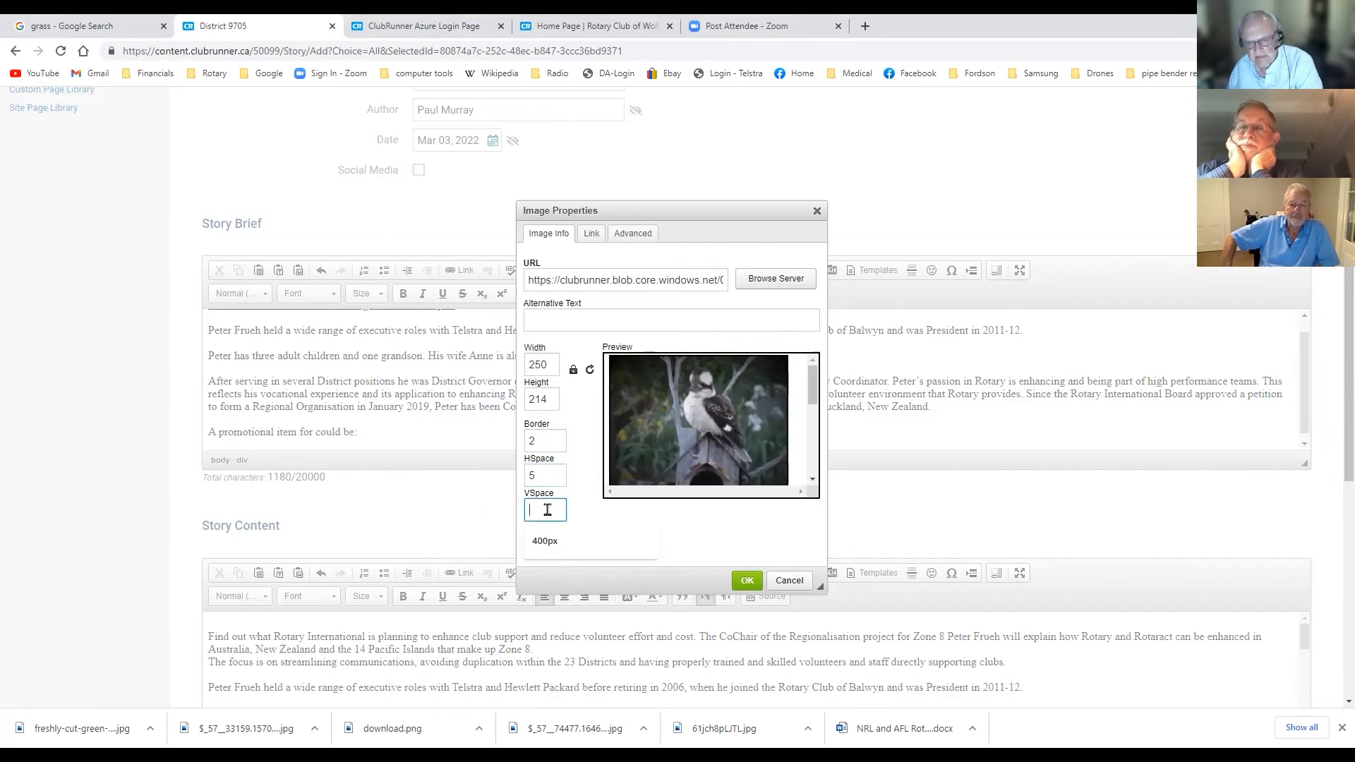
pyautogui.write('5')
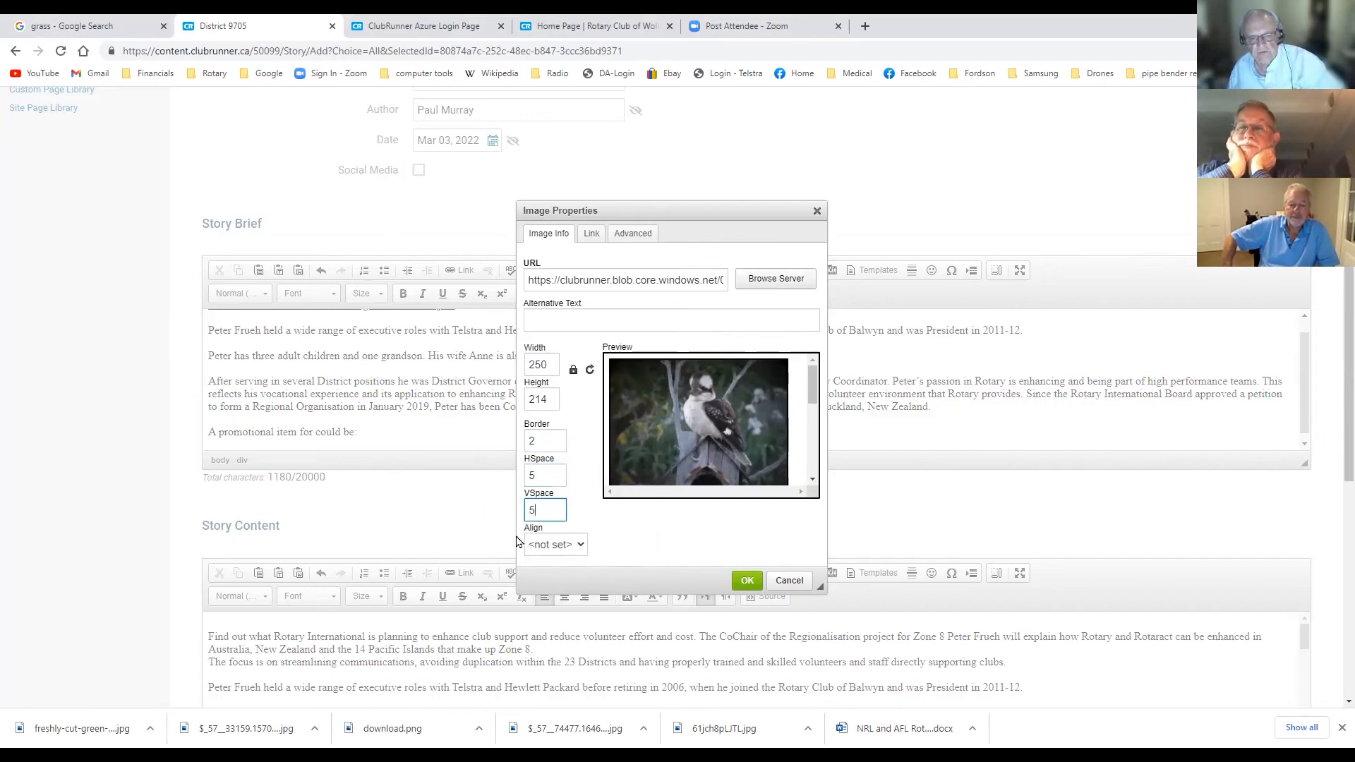
pyautogui.click(582, 545)
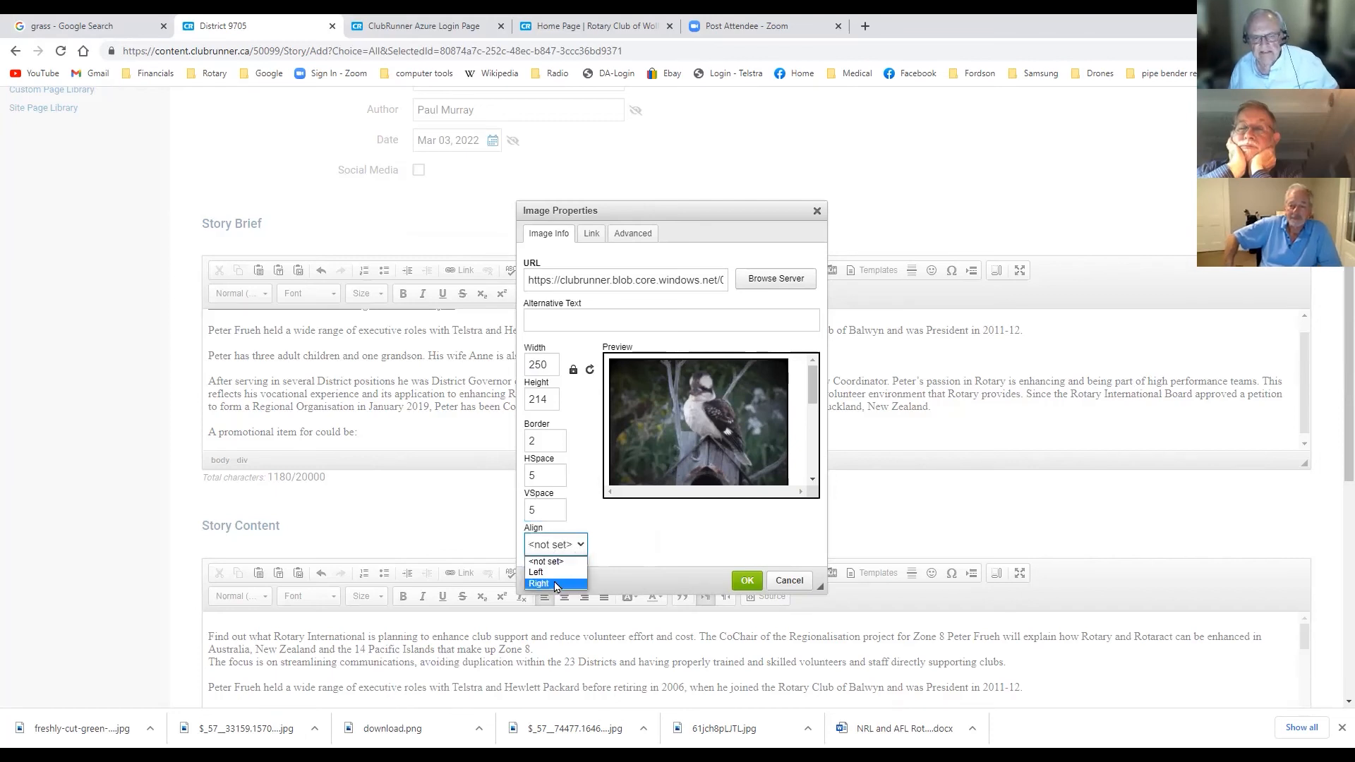
pyautogui.click(554, 584)
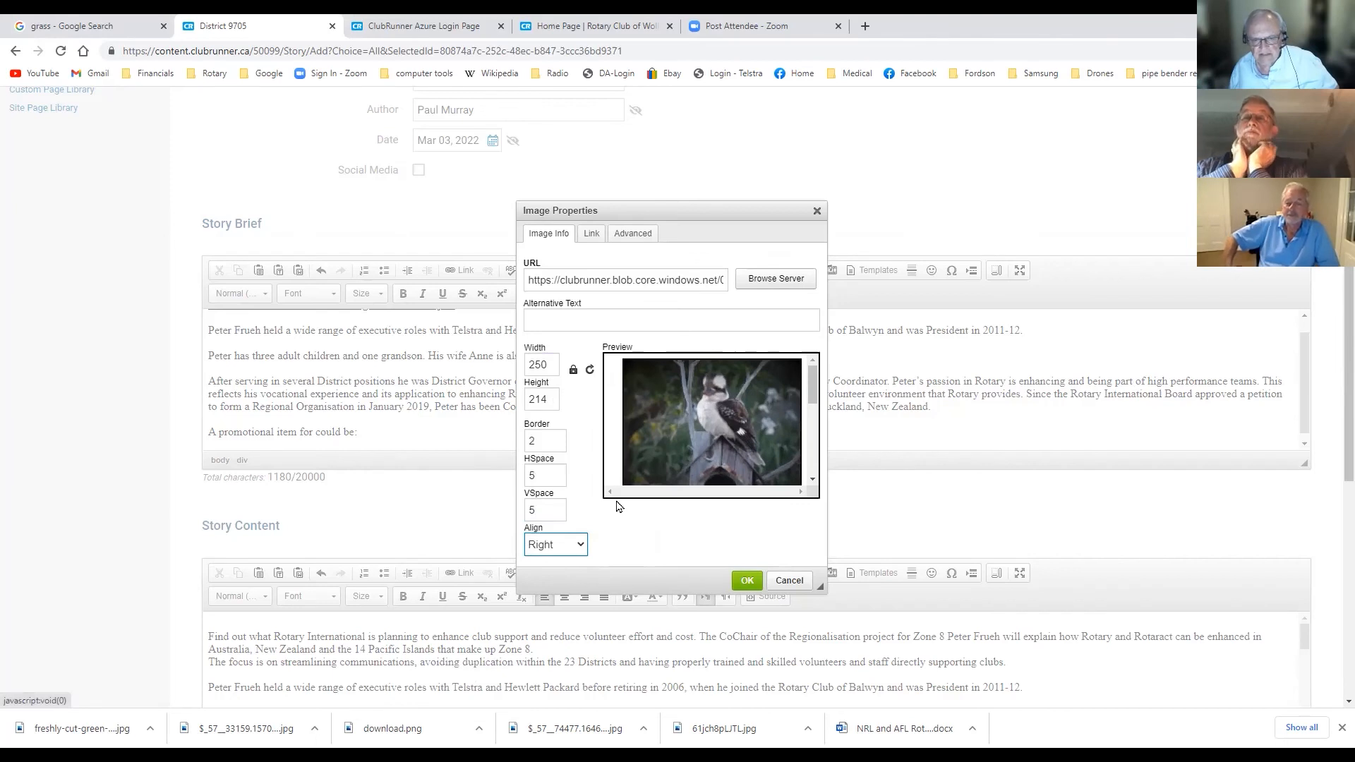
pyautogui.click(745, 585)
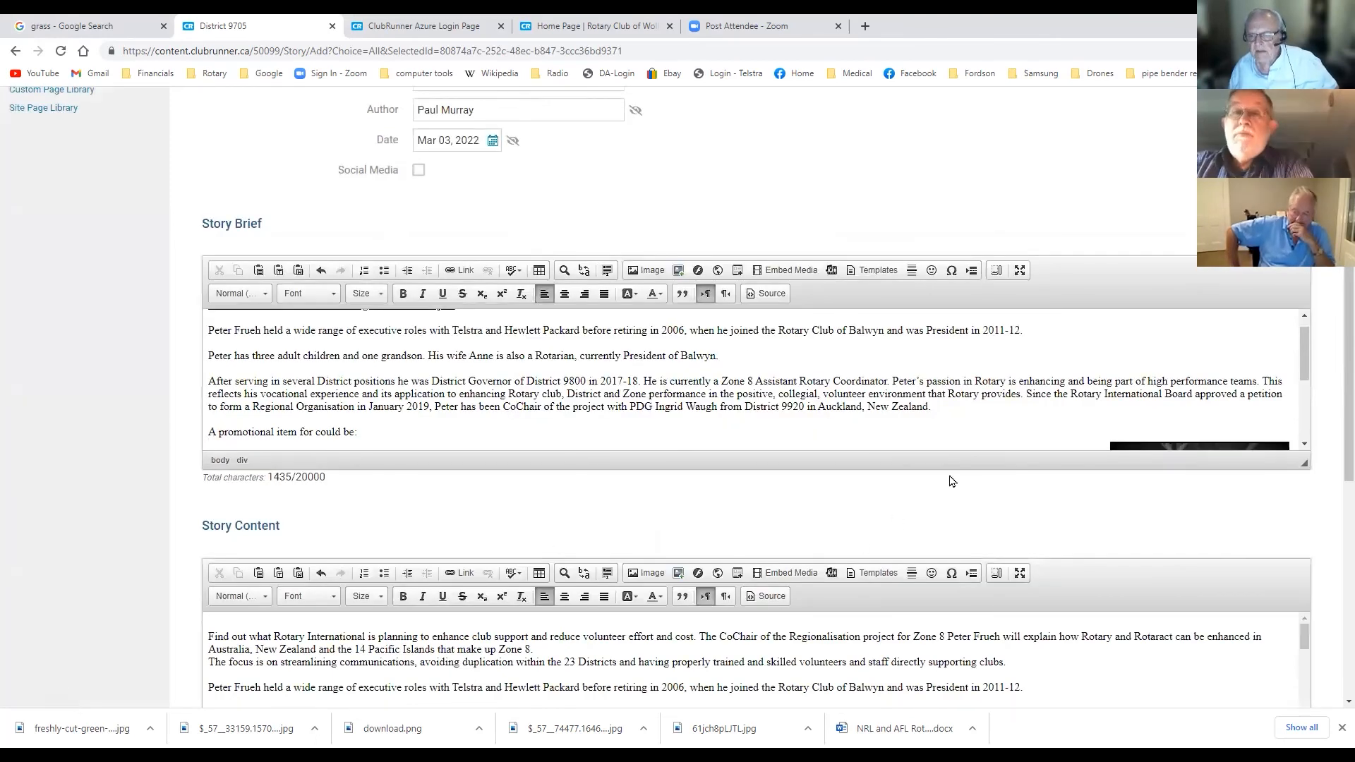
# - Enlarge the Story Brief editor, move the kookaburra photo up to the heading line, and restore the editor's normal size
pyautogui.click(1020, 270)
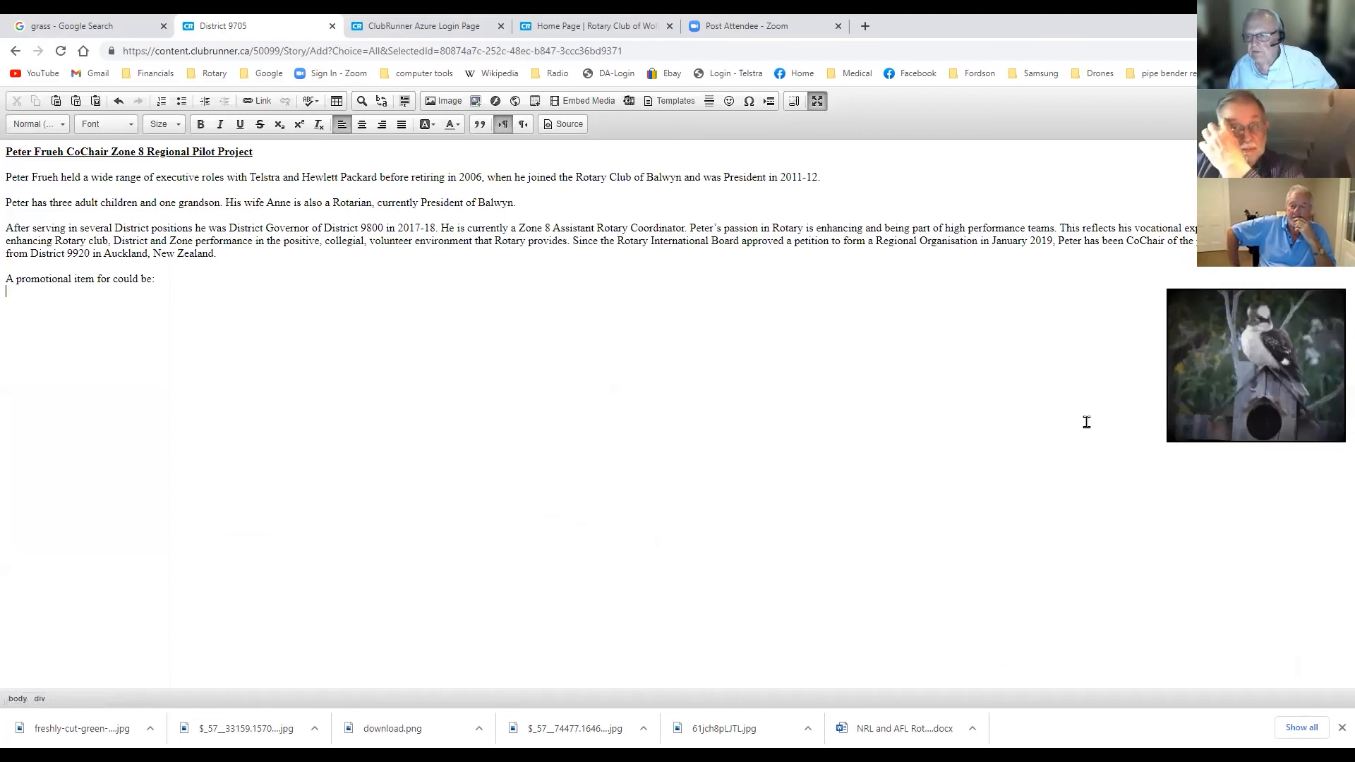
pyautogui.click(1247, 353)
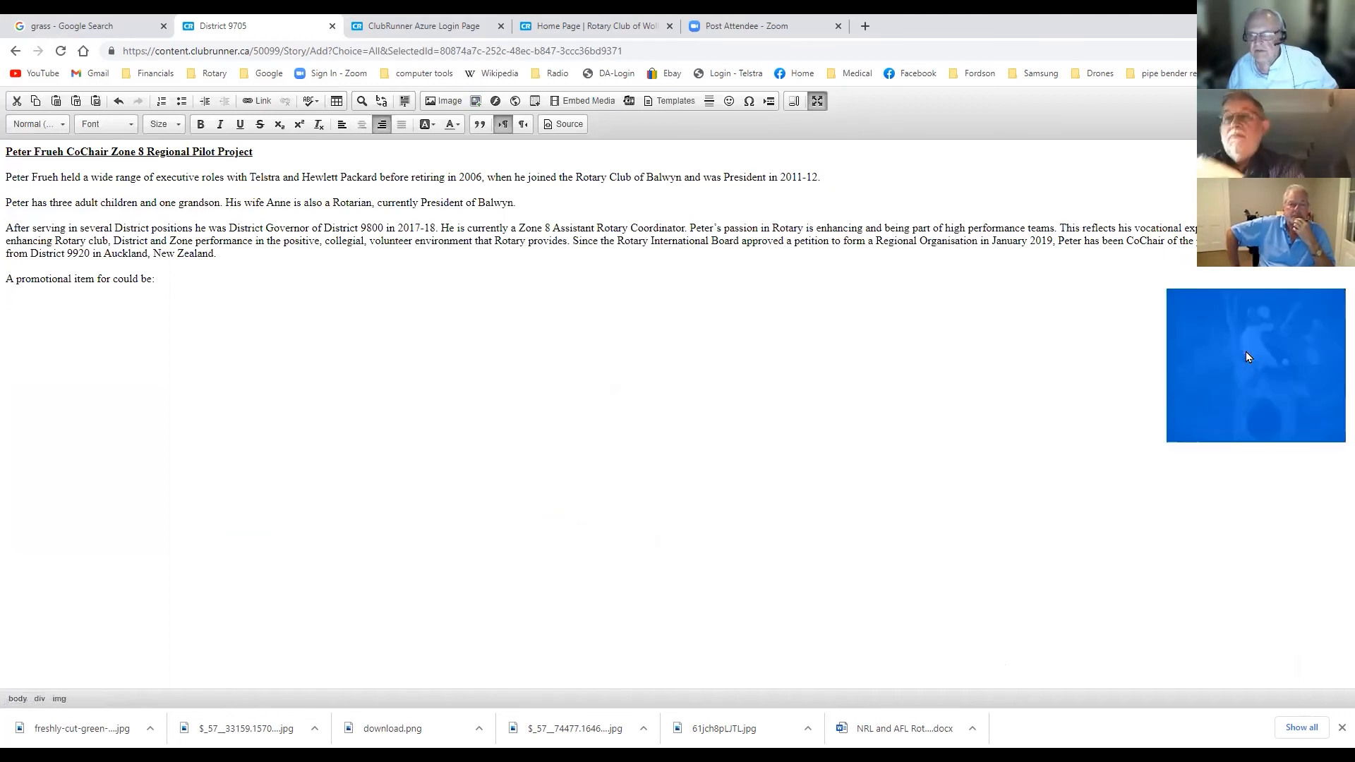
pyautogui.moveTo(1246, 356); pyautogui.dragTo(484, 146)
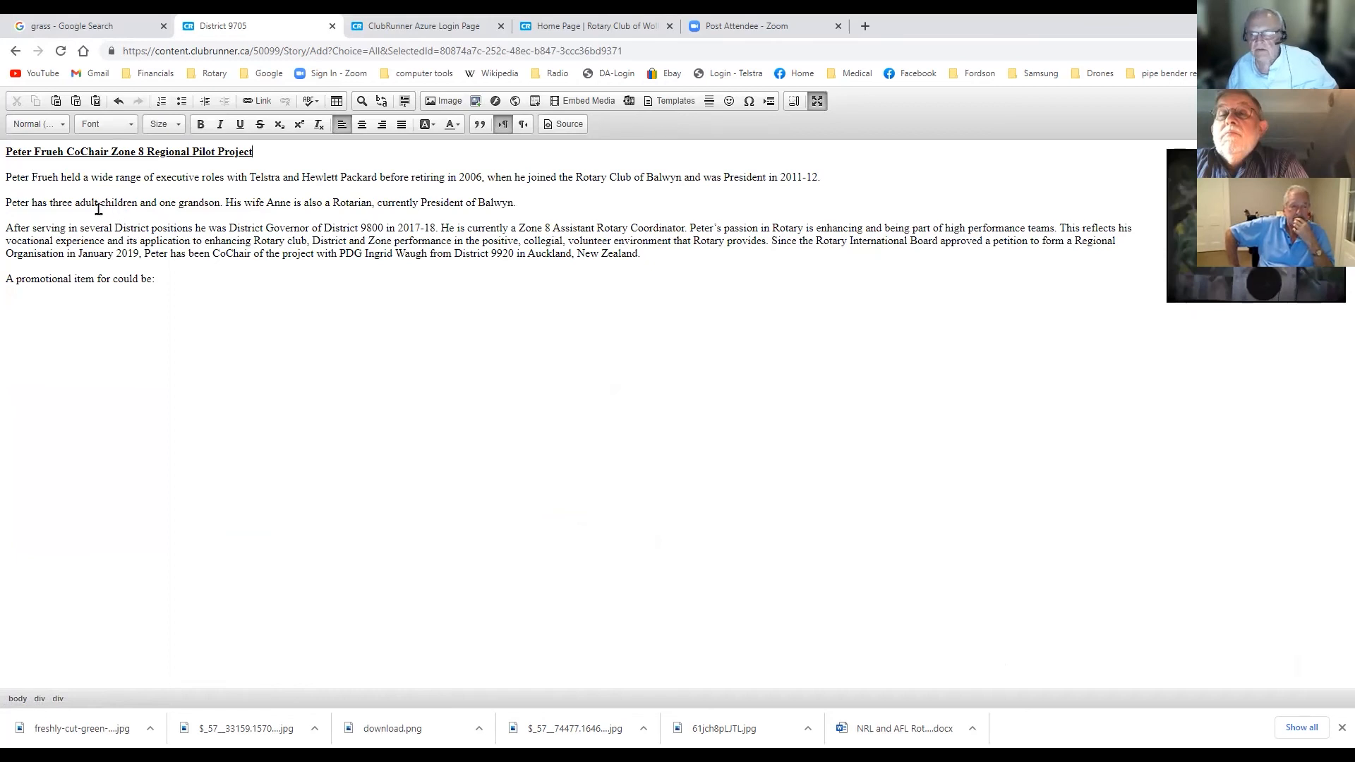
pyautogui.click(816, 103)
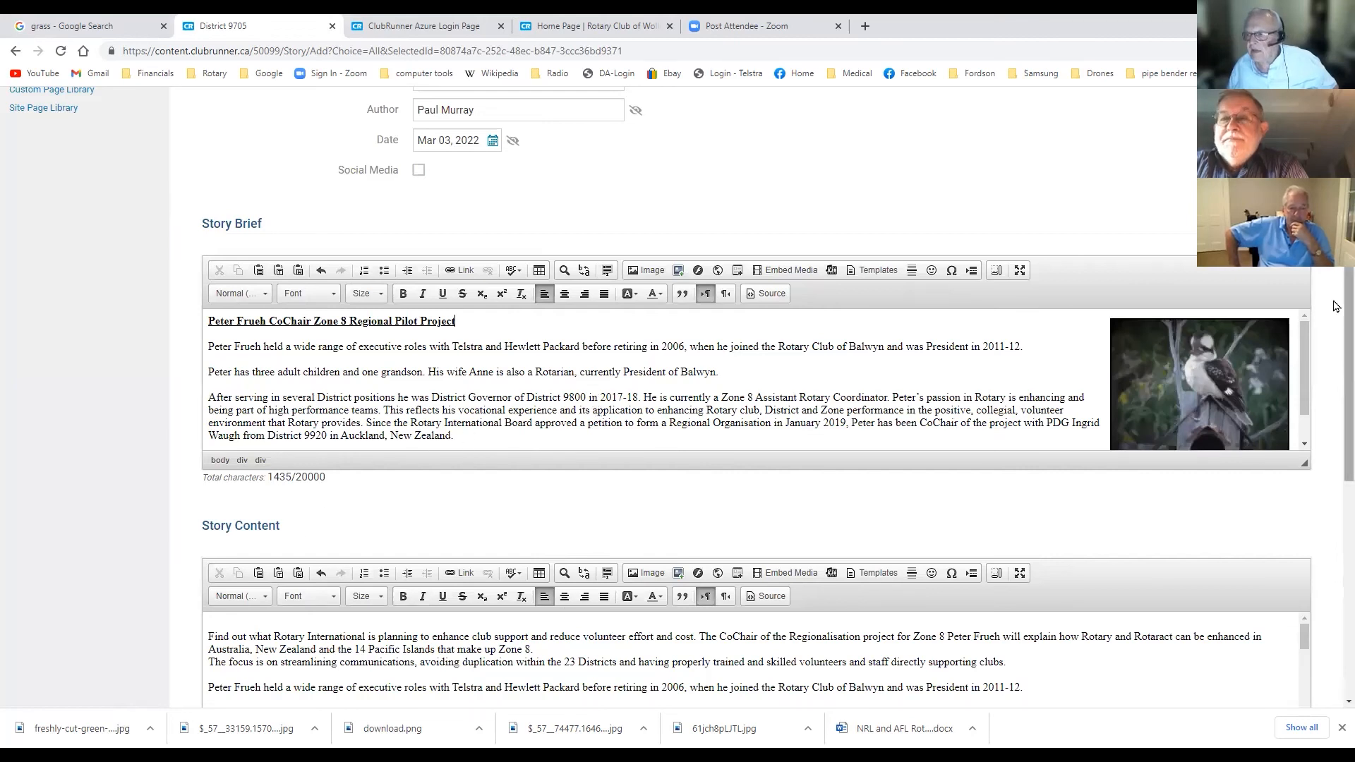
# - Save and publish the story to the Story List Page only, leaving it off the Home Page Stories widget
pyautogui.scroll(-5, 1337, 463)
pyautogui.scroll(-3, 1336, 463)
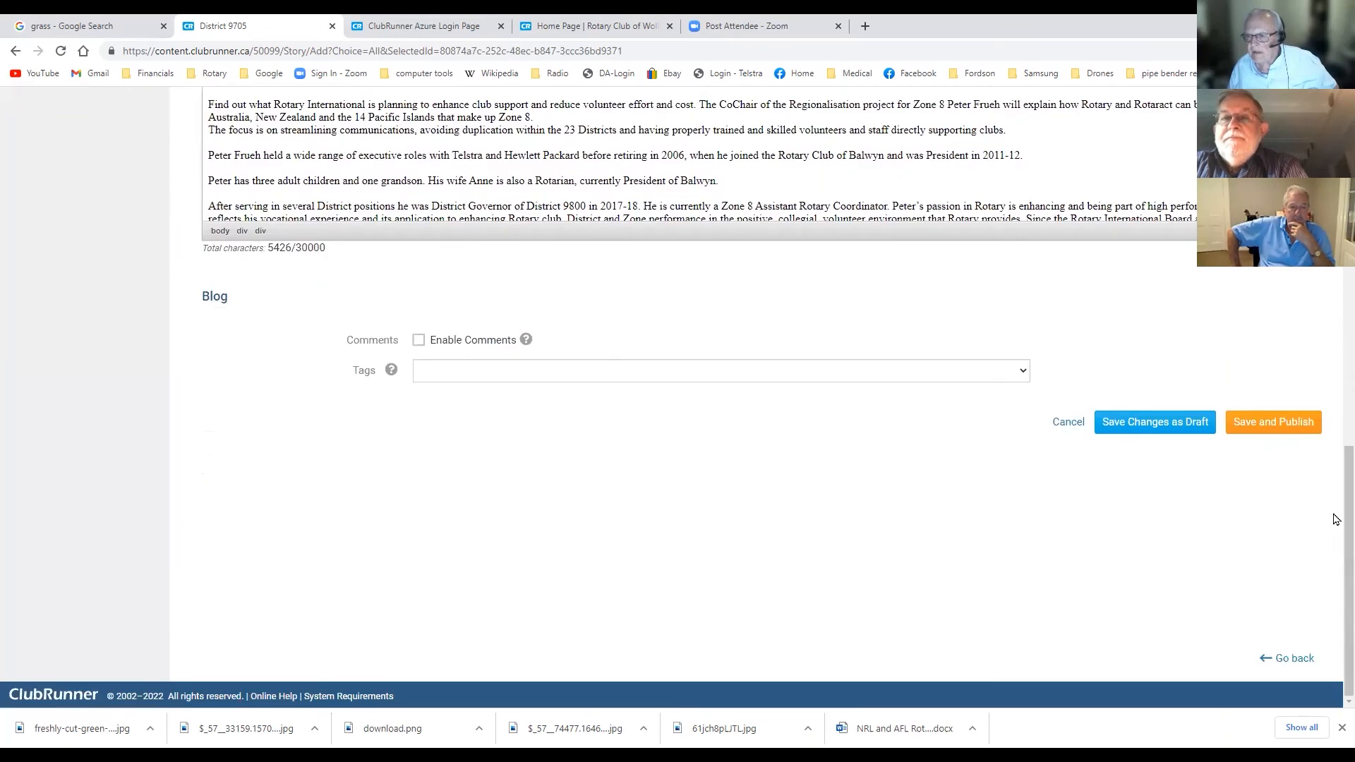
pyautogui.click(1275, 429)
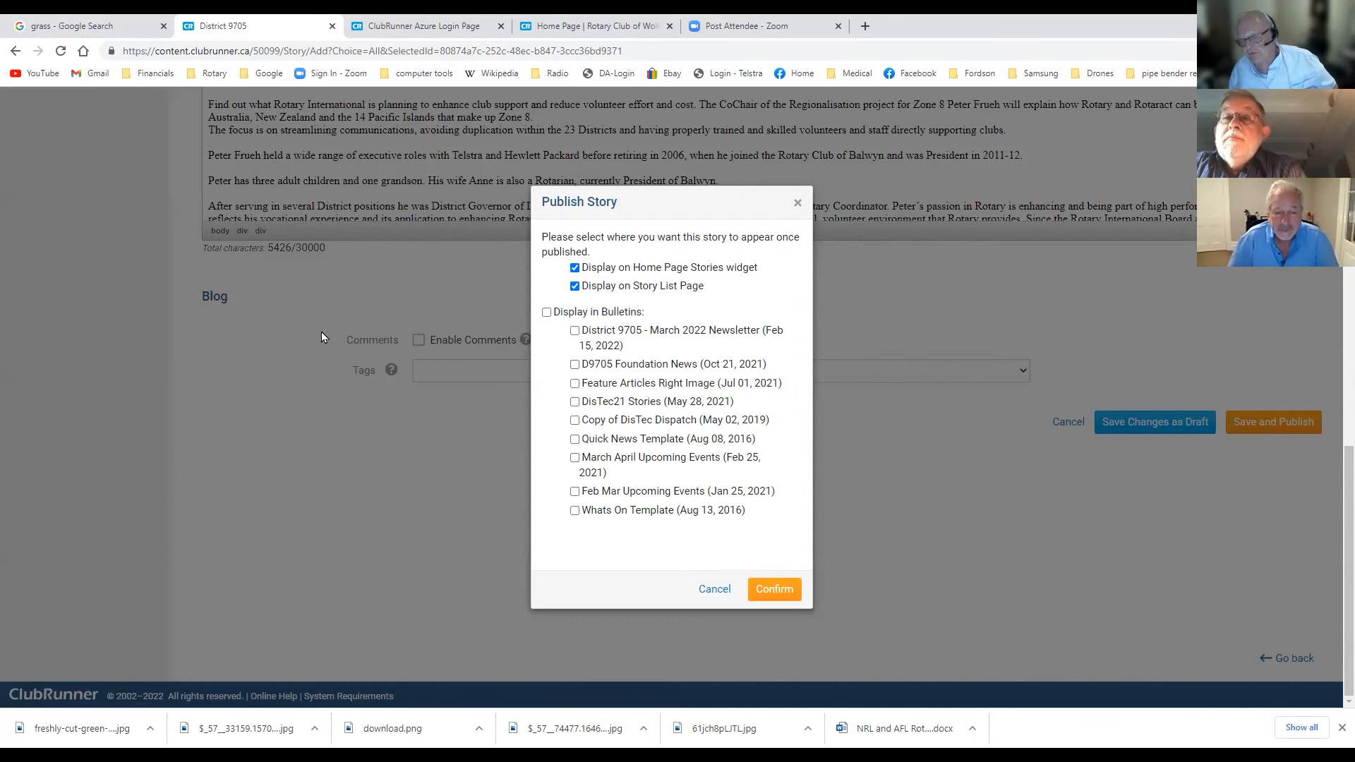
pyautogui.click(575, 268)
pyautogui.click(768, 592)
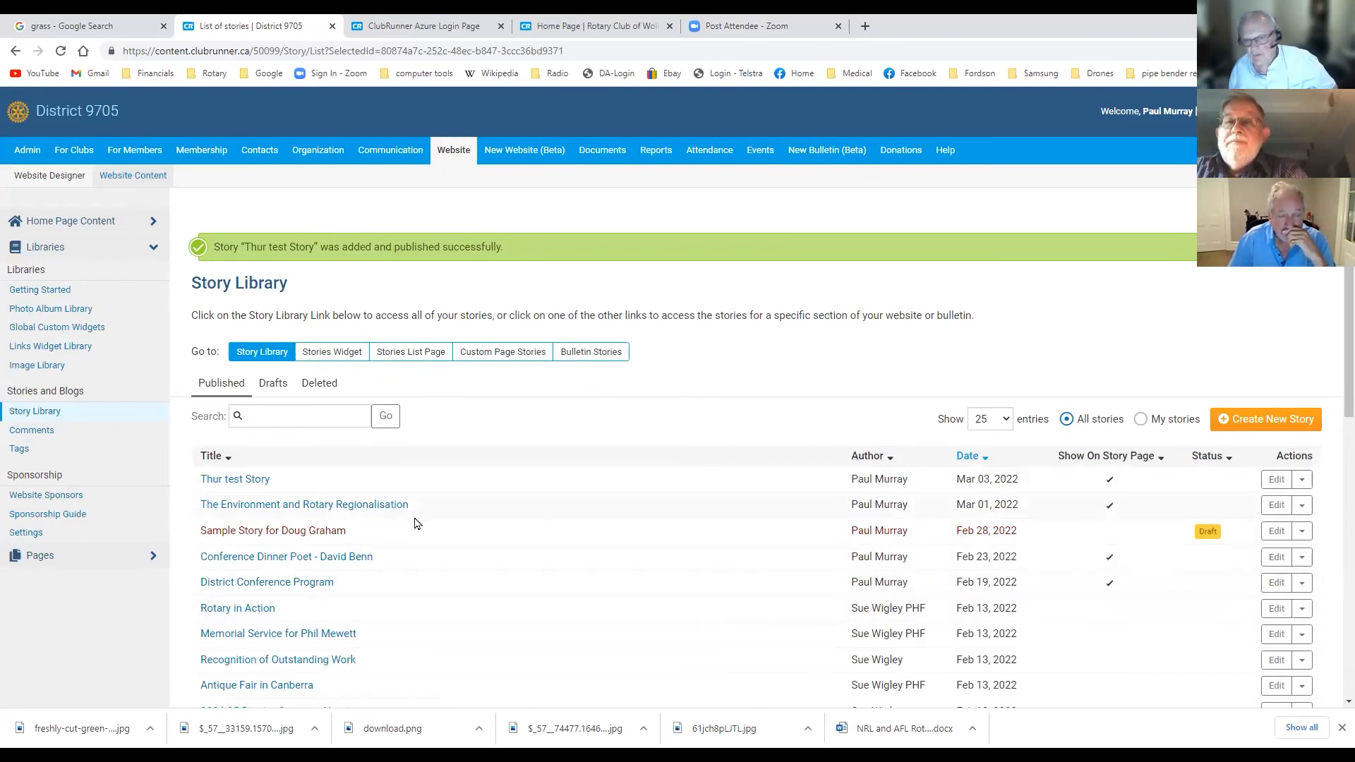
# - Add the "Thur test Story" from the Story Library to the custom page stories for Welcome to Area Four
pyautogui.scroll(-2, 413, 466)
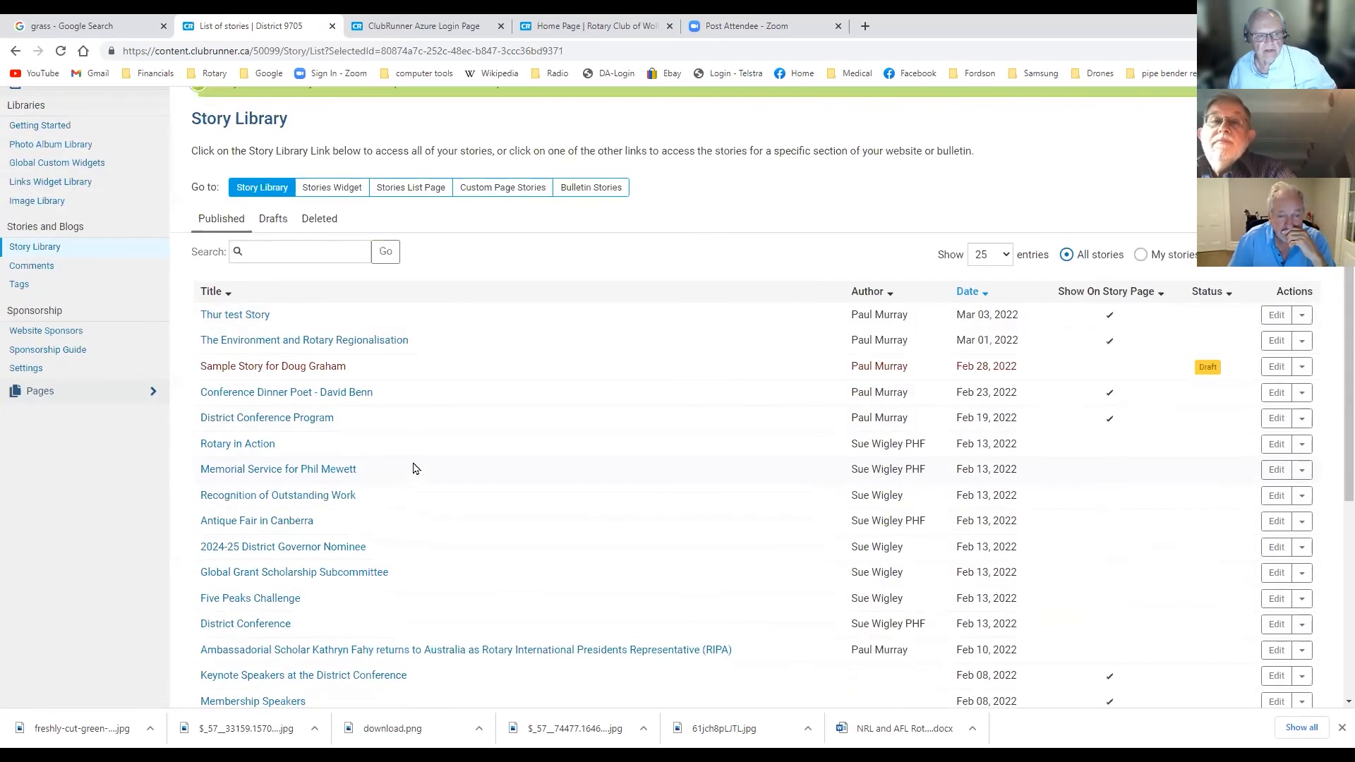
pyautogui.scroll(2, 412, 466)
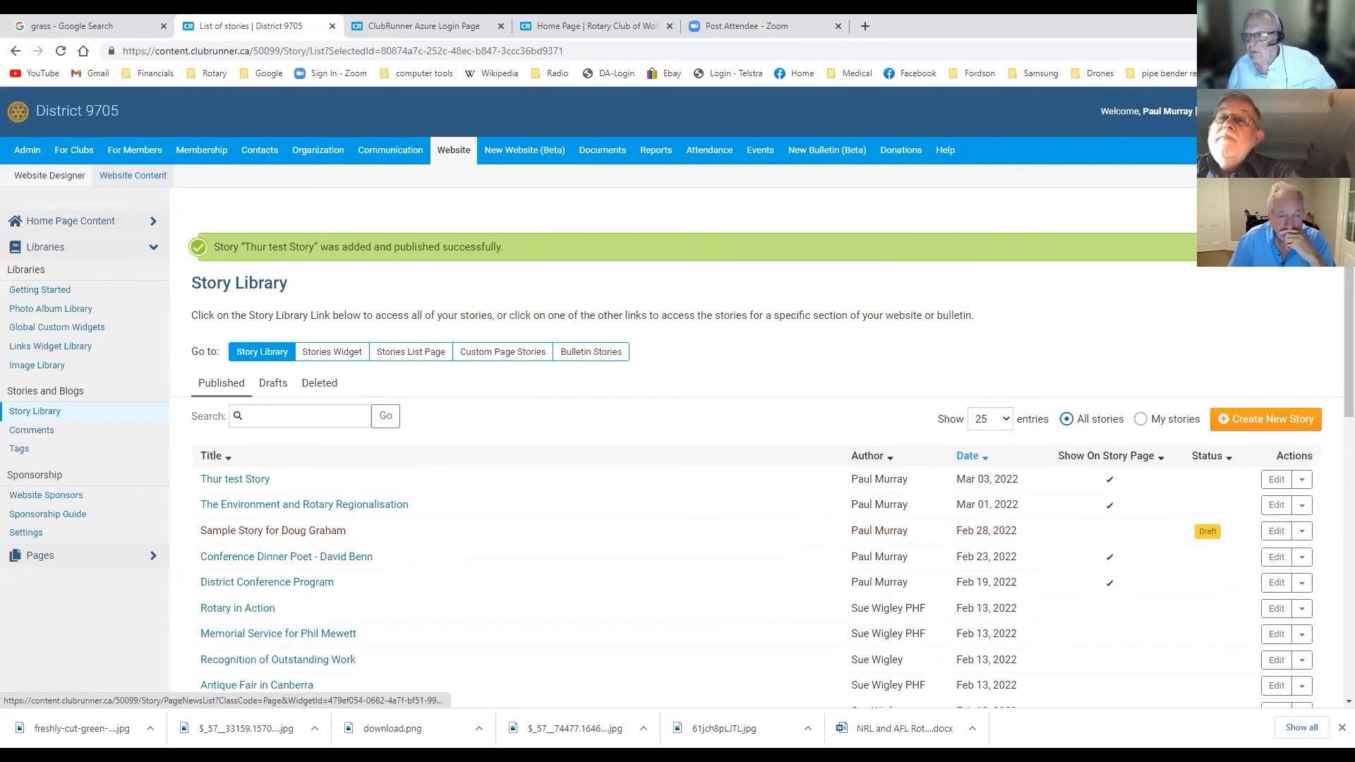
pyautogui.click(502, 352)
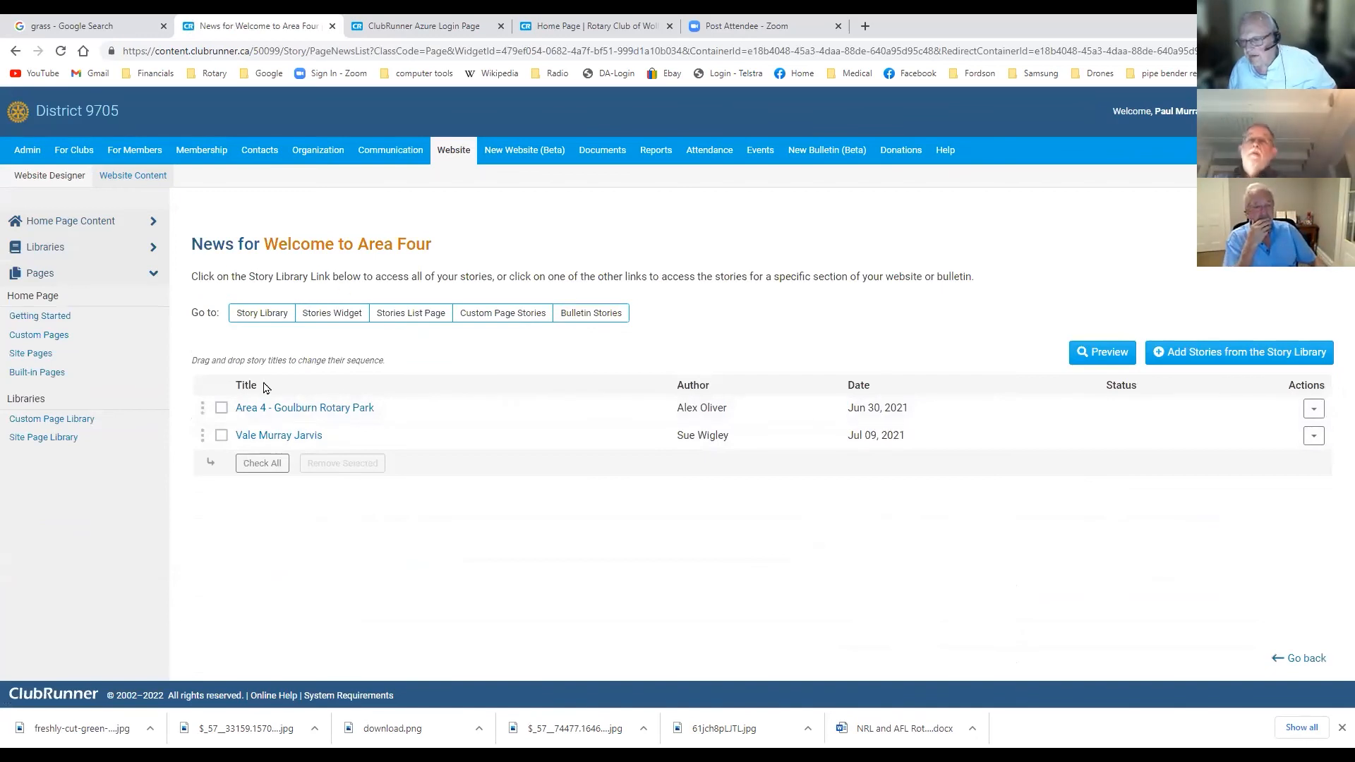
pyautogui.click(1192, 359)
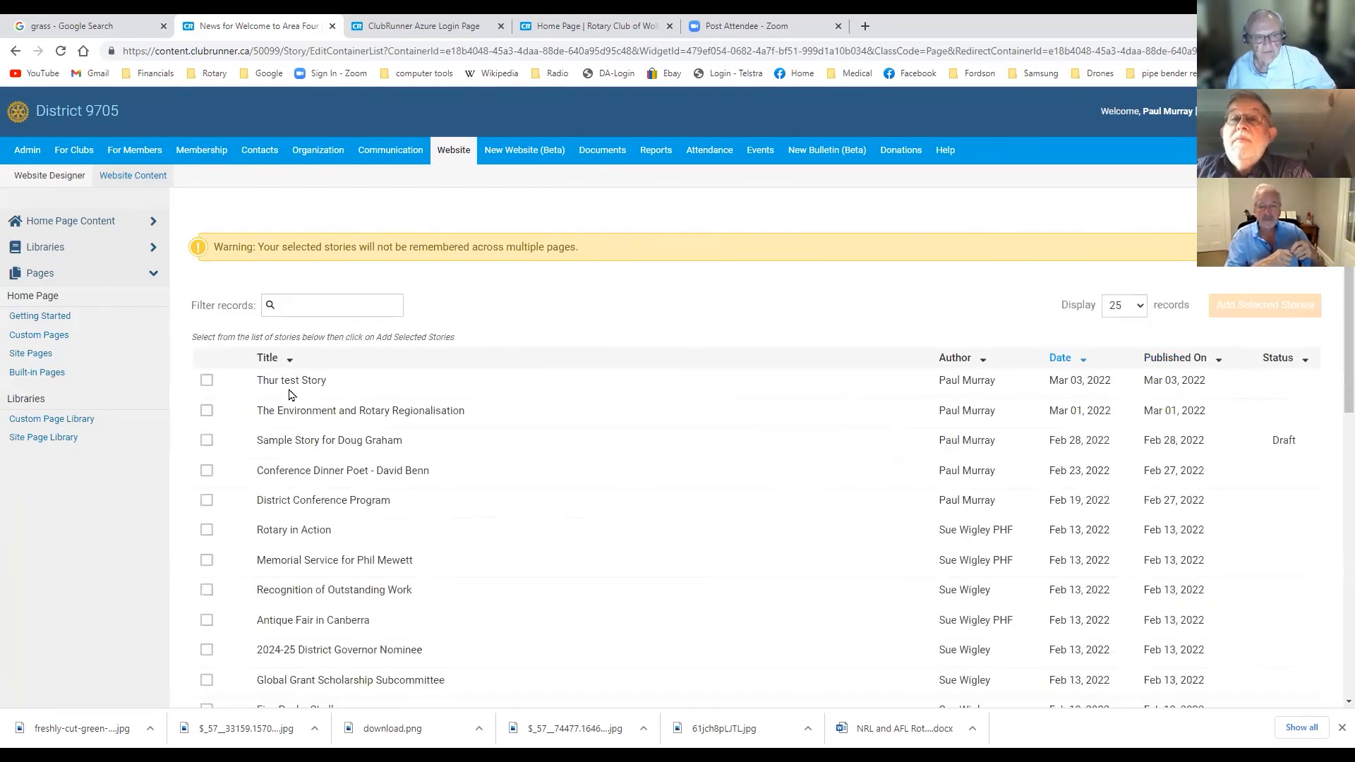
pyautogui.click(206, 380)
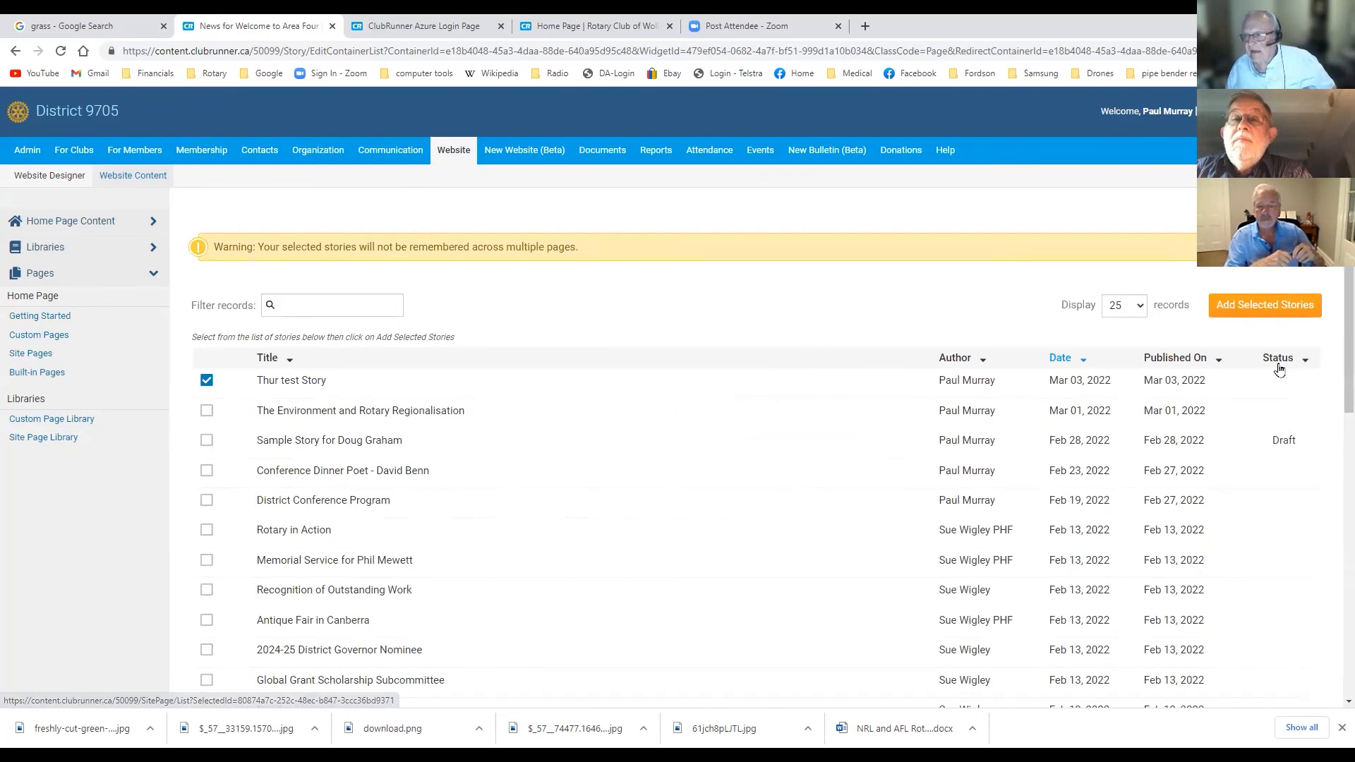
pyautogui.click(1262, 309)
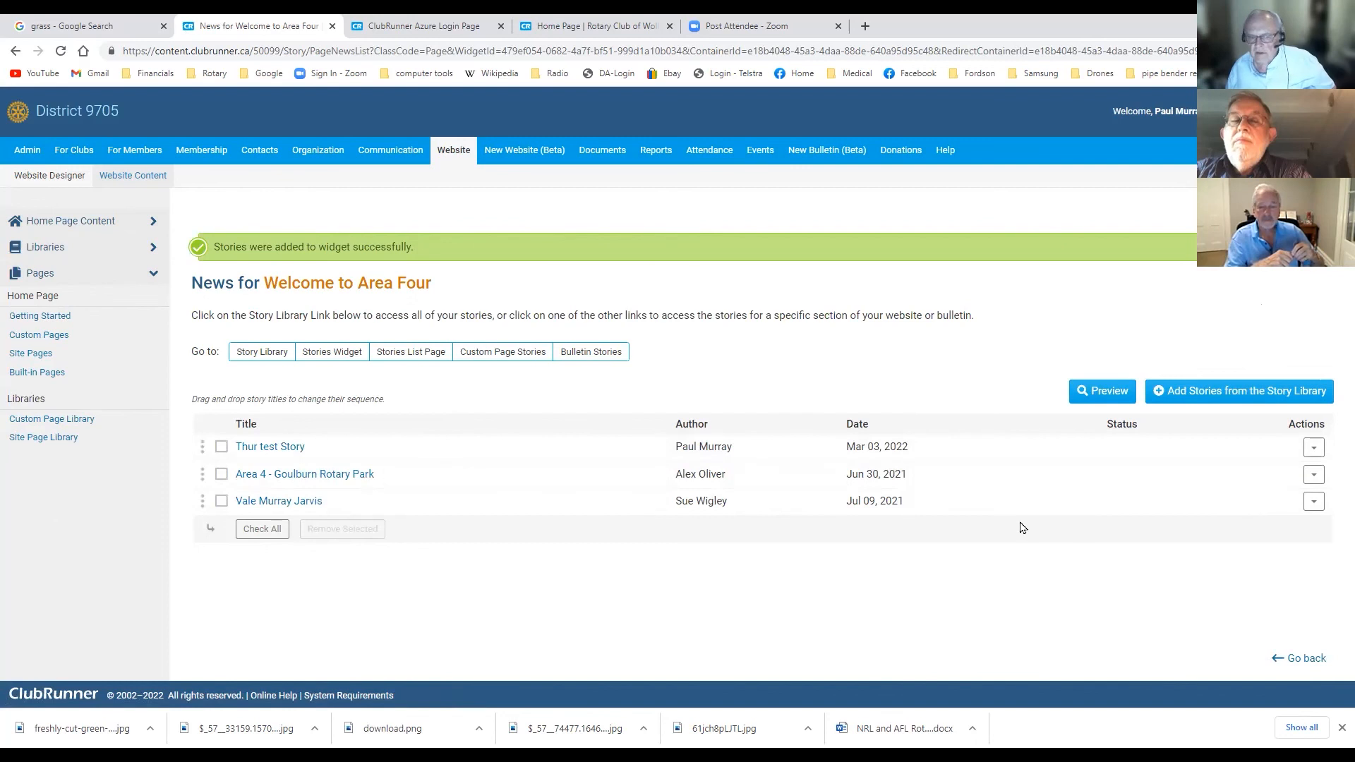
# - Open the Welcome to Area Four page in the Page Designer and publish it, confirming the publish prompt
pyautogui.click(1302, 212)
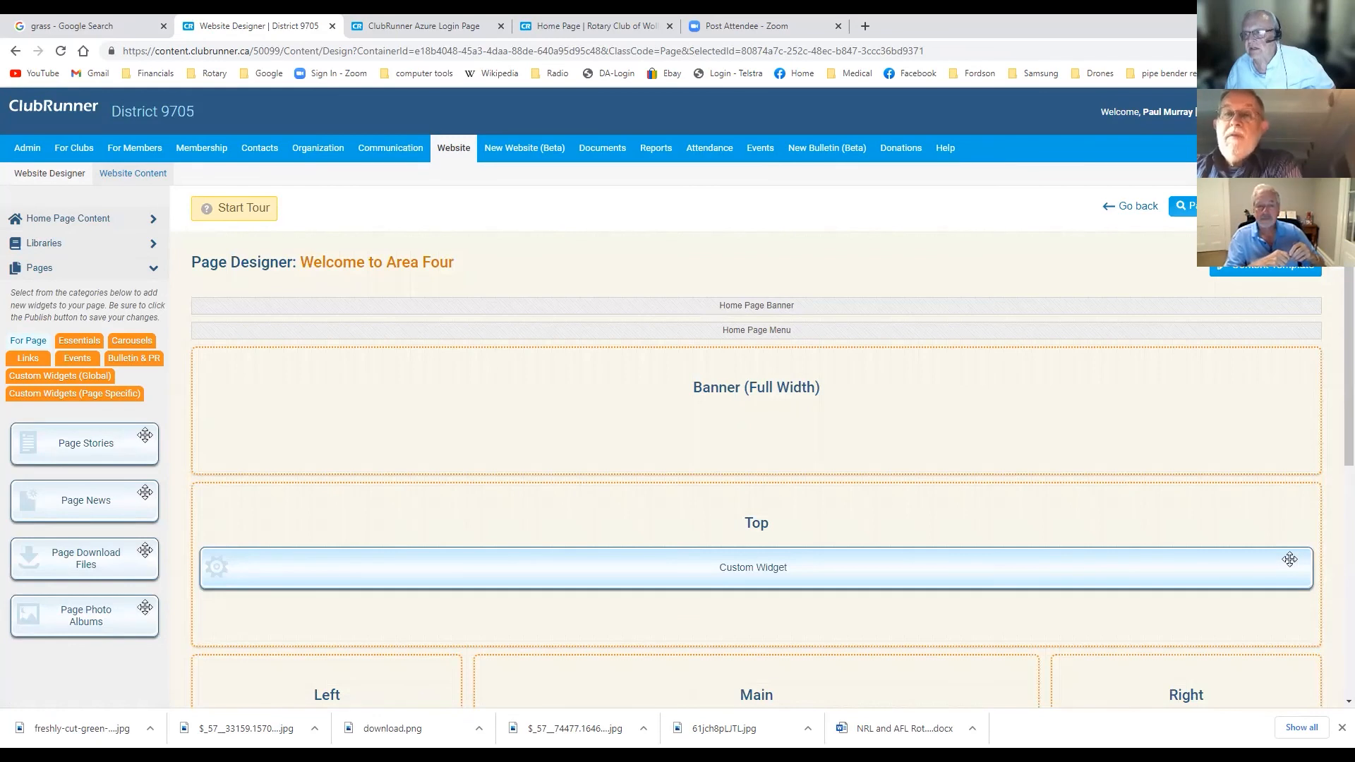
pyautogui.click(1292, 206)
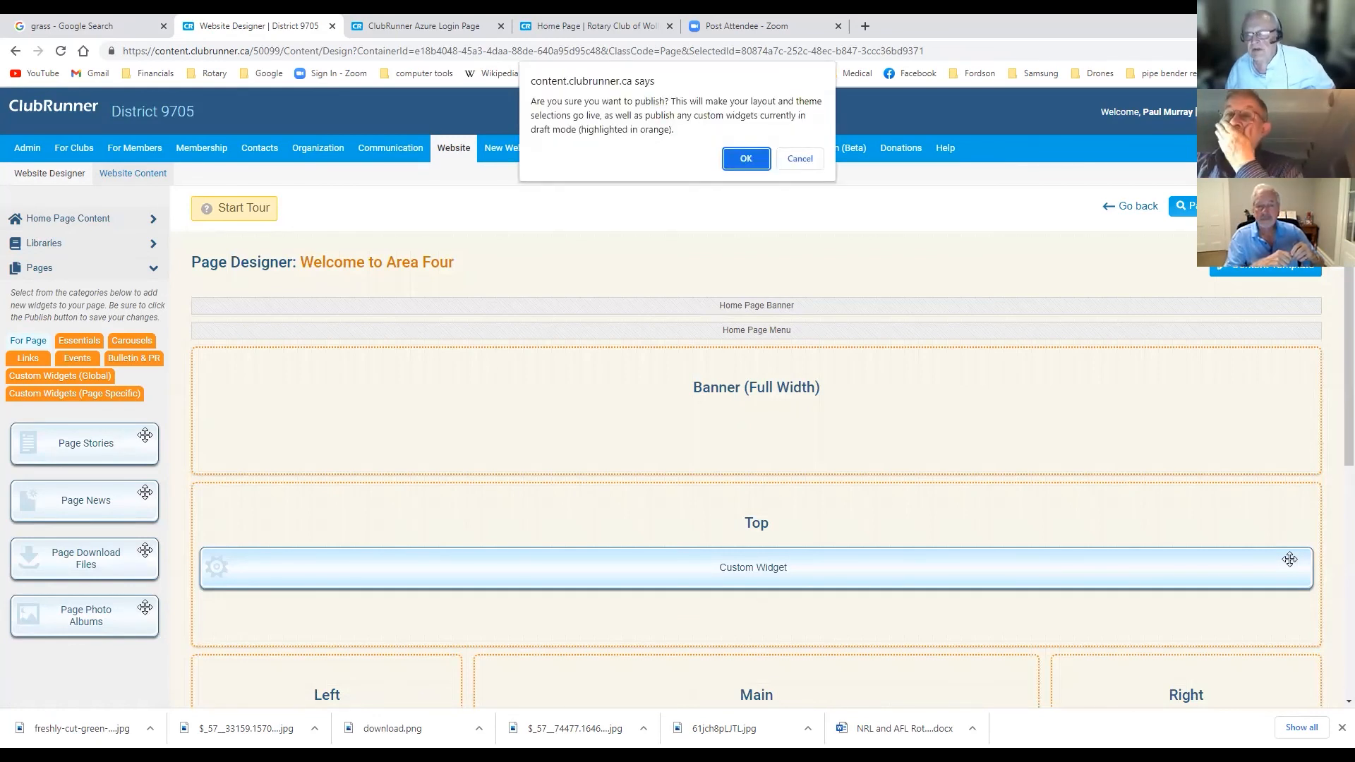
pyautogui.click(760, 167)
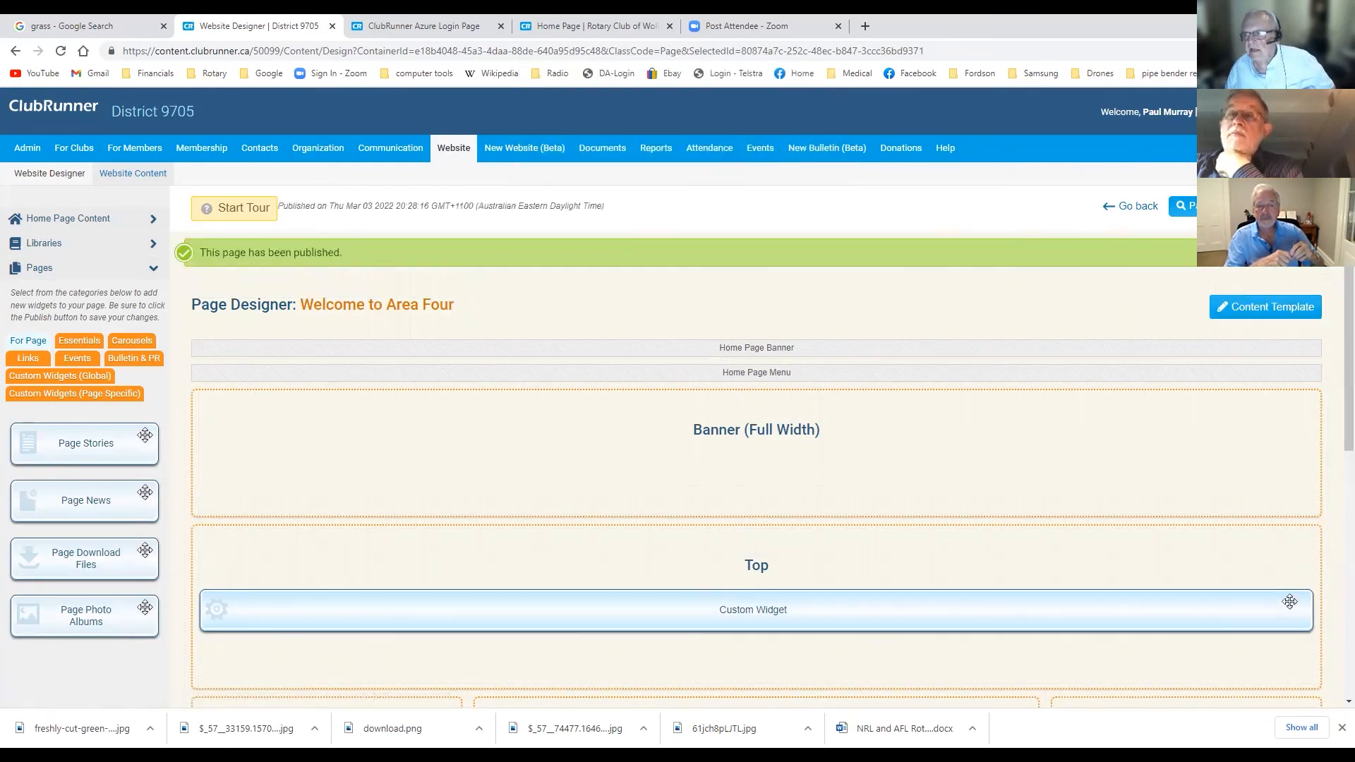
pyautogui.rightClick(1242, 212)
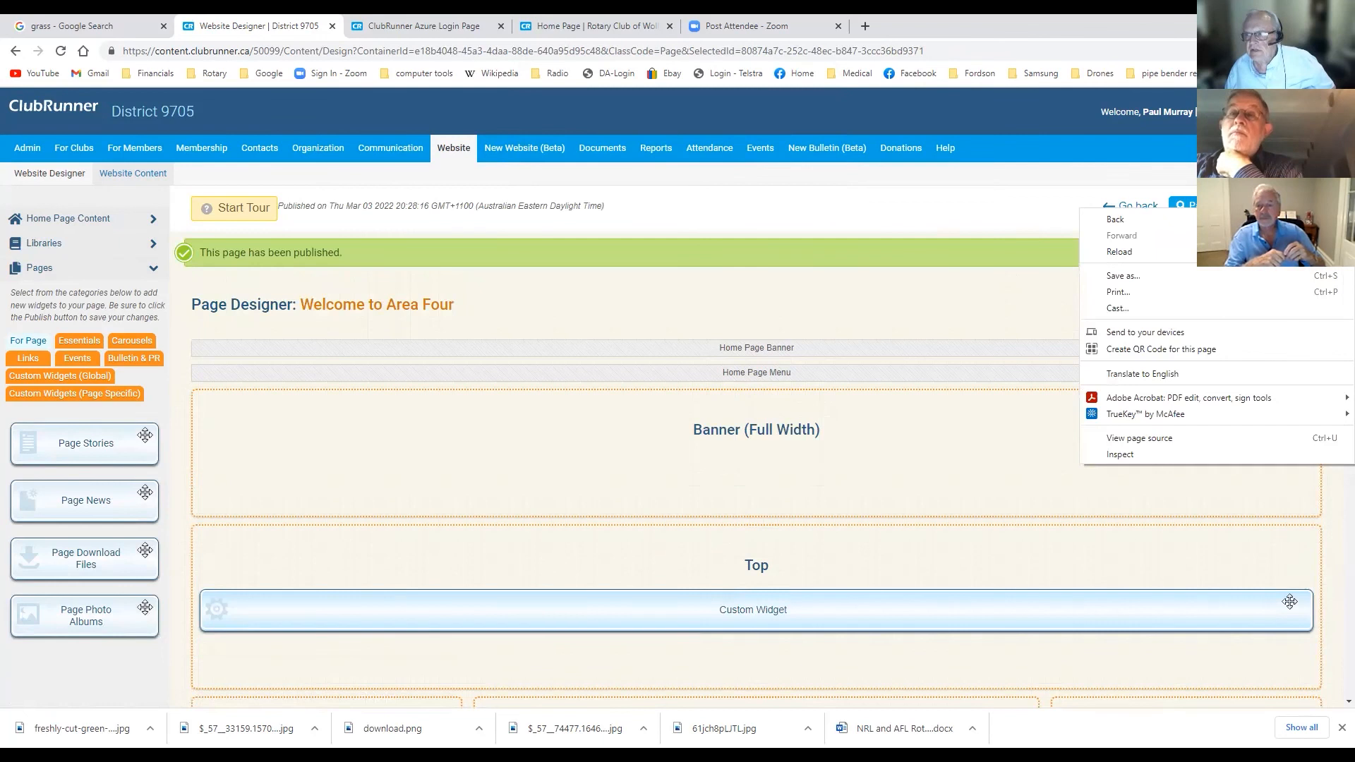
pyautogui.click(1189, 206)
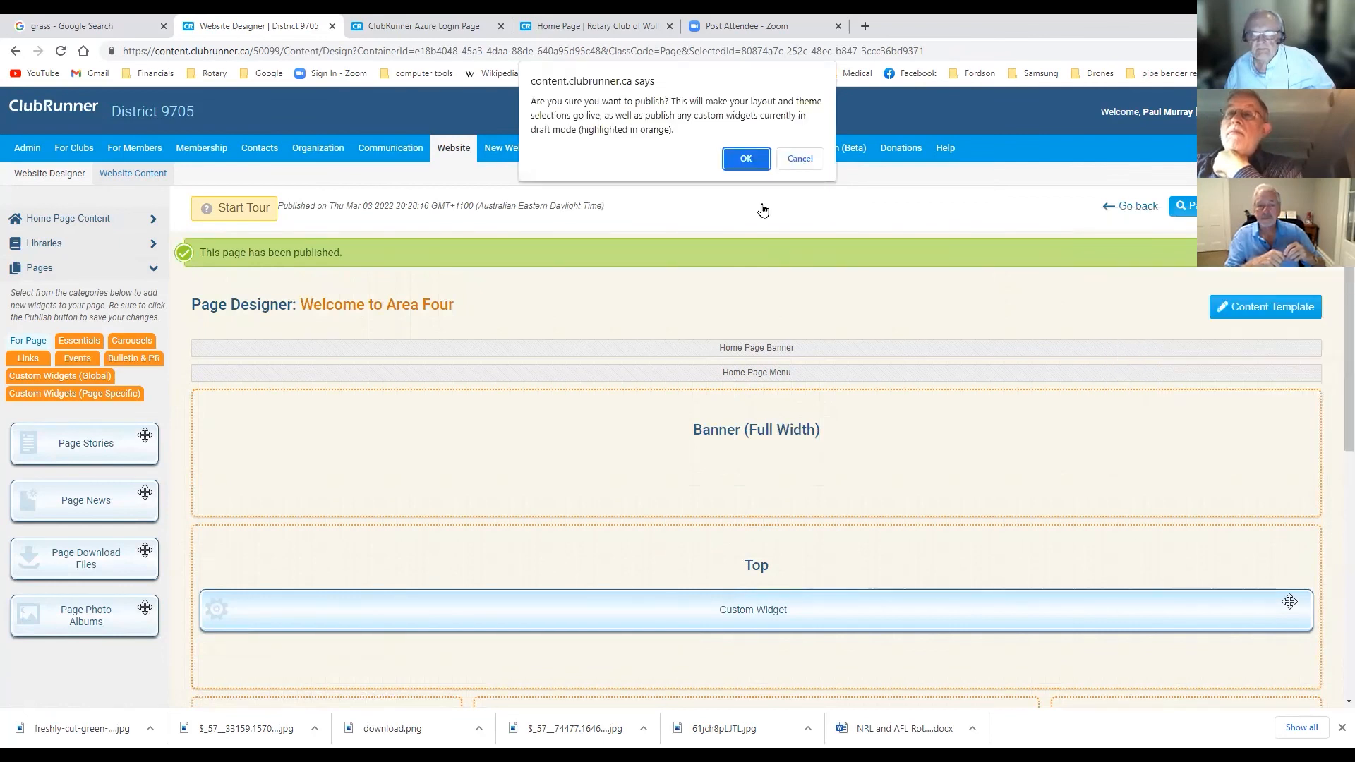
pyautogui.press('Return')
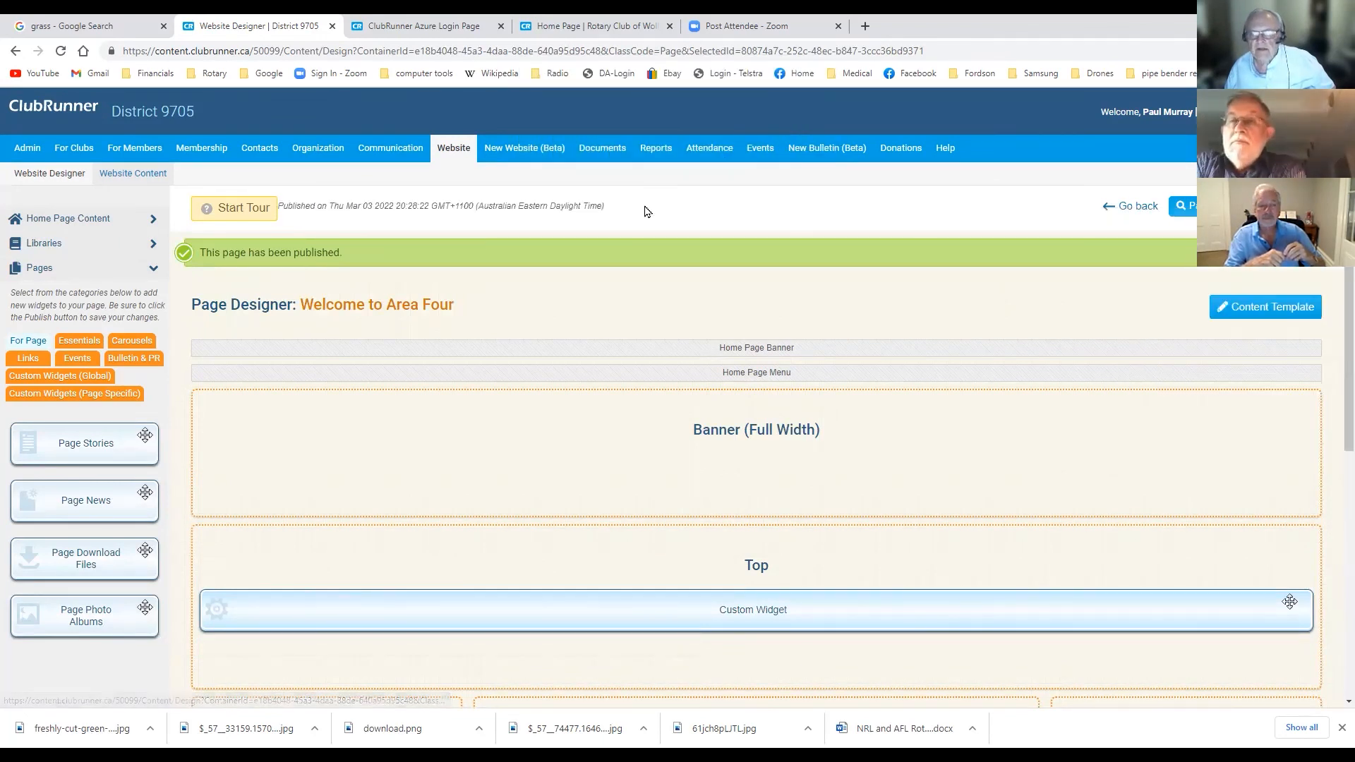
# - Open the Rotary District 9705 website in a new browser tab and view its Area 4 page
pyautogui.click(866, 27)
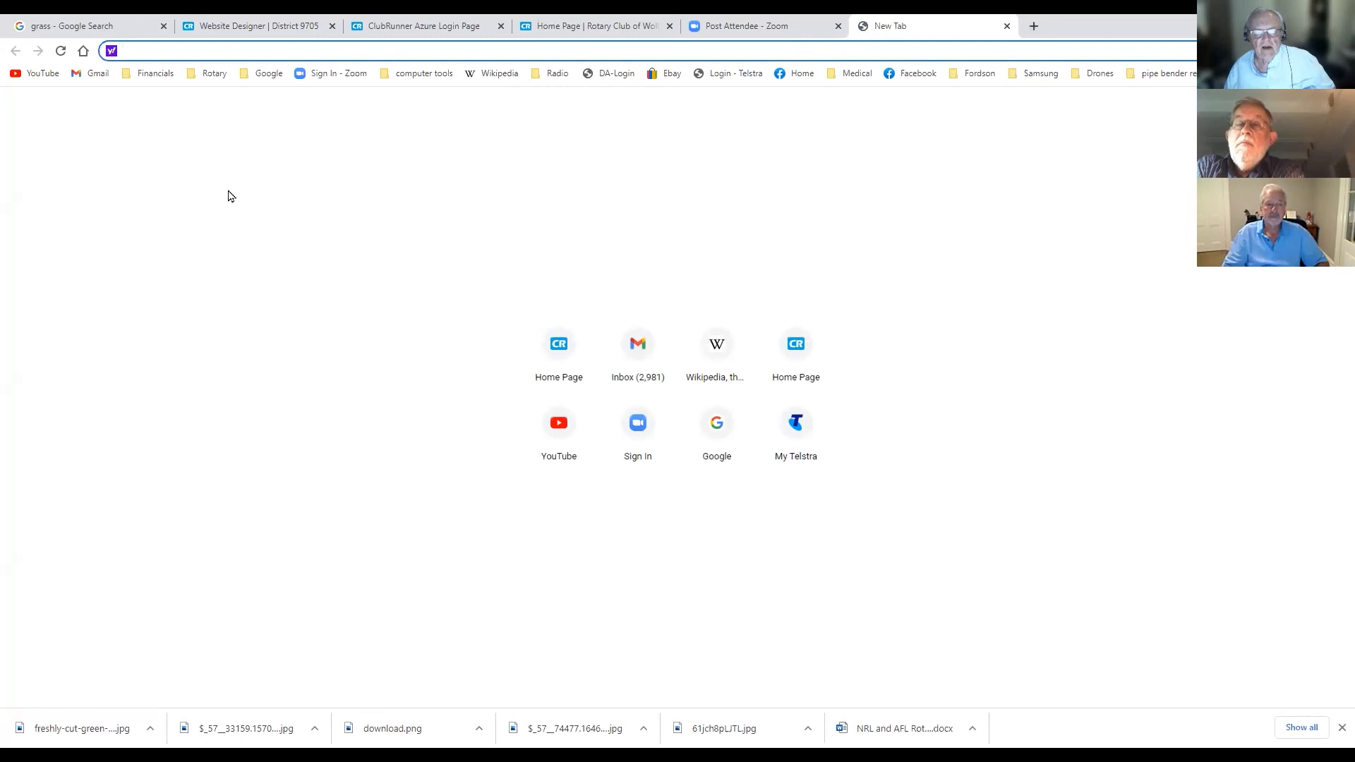
pyautogui.click(204, 73)
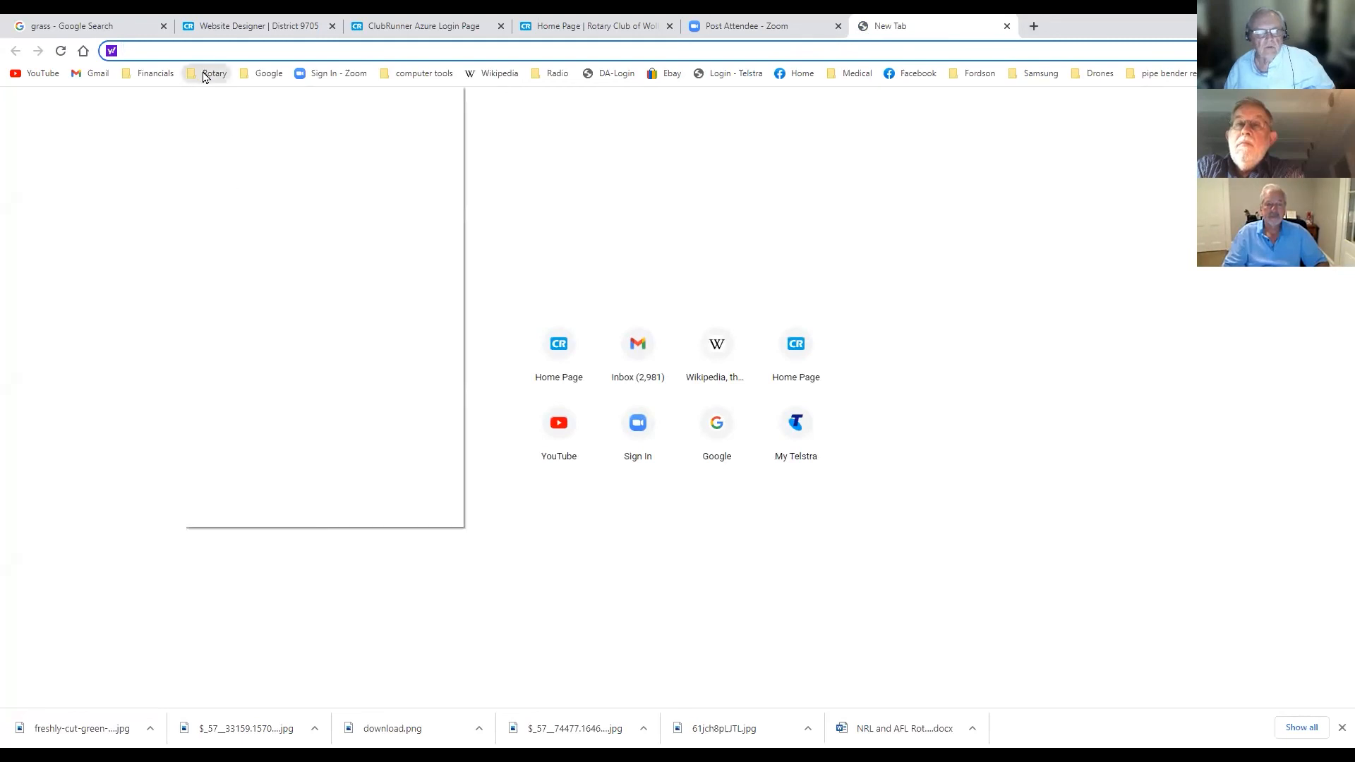
pyautogui.click(216, 97)
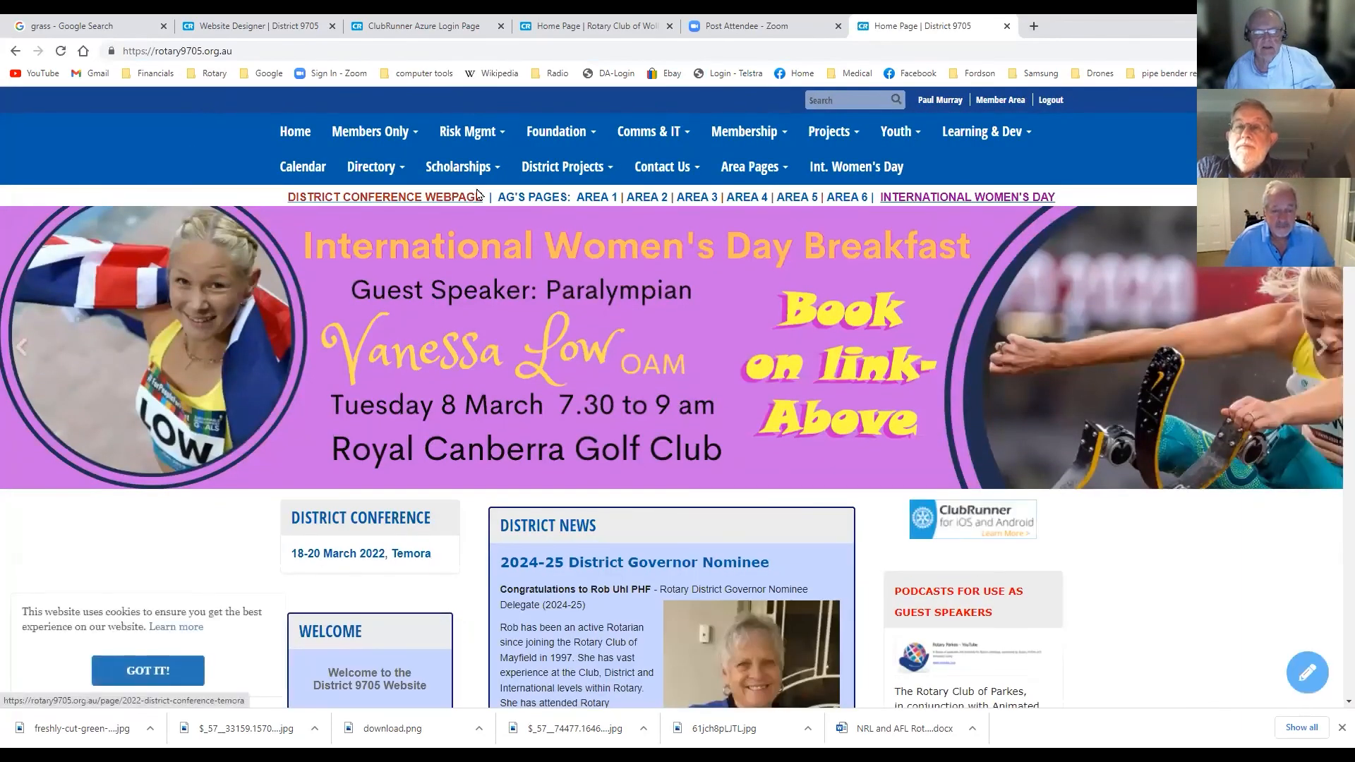
pyautogui.click(743, 206)
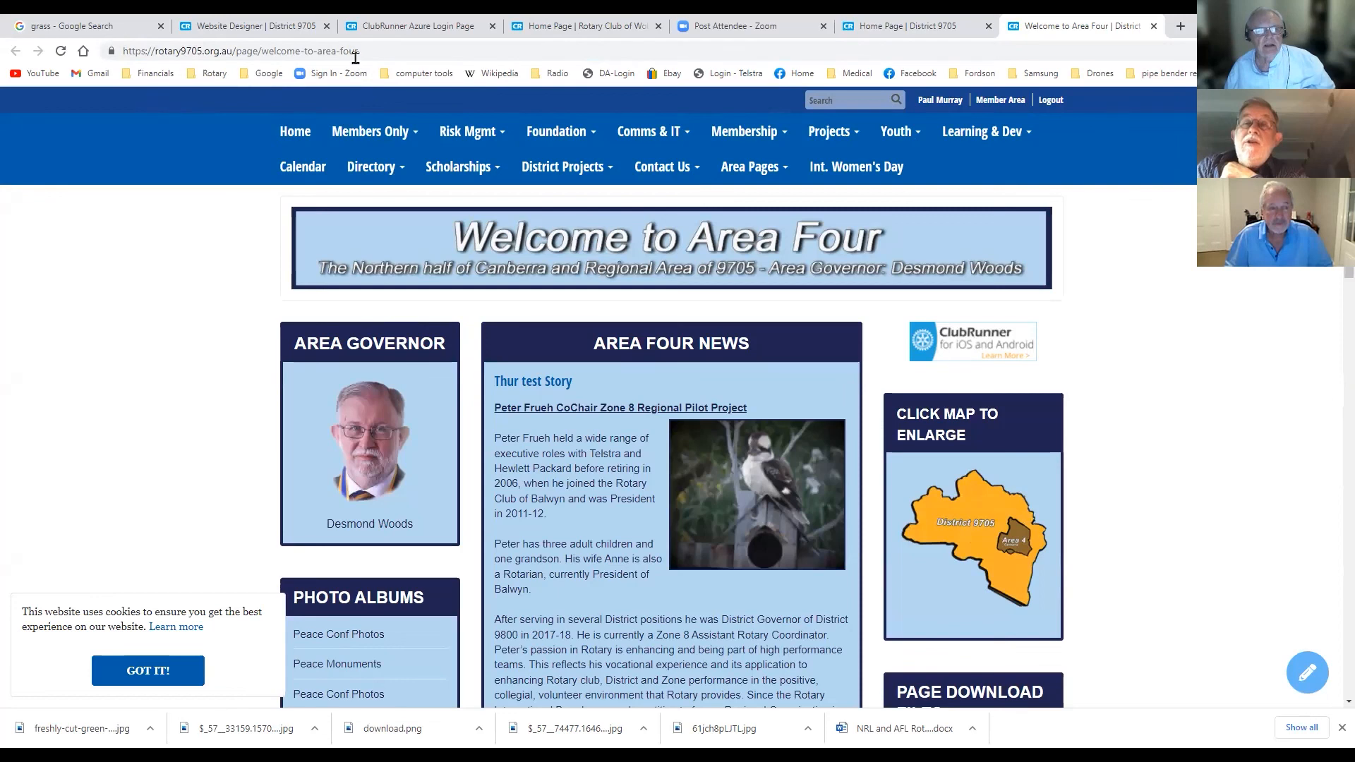
# - Select the full web address of the Welcome to Area Four page
pyautogui.click(387, 50)
pyautogui.moveTo(387, 50); pyautogui.dragTo(39, 55)
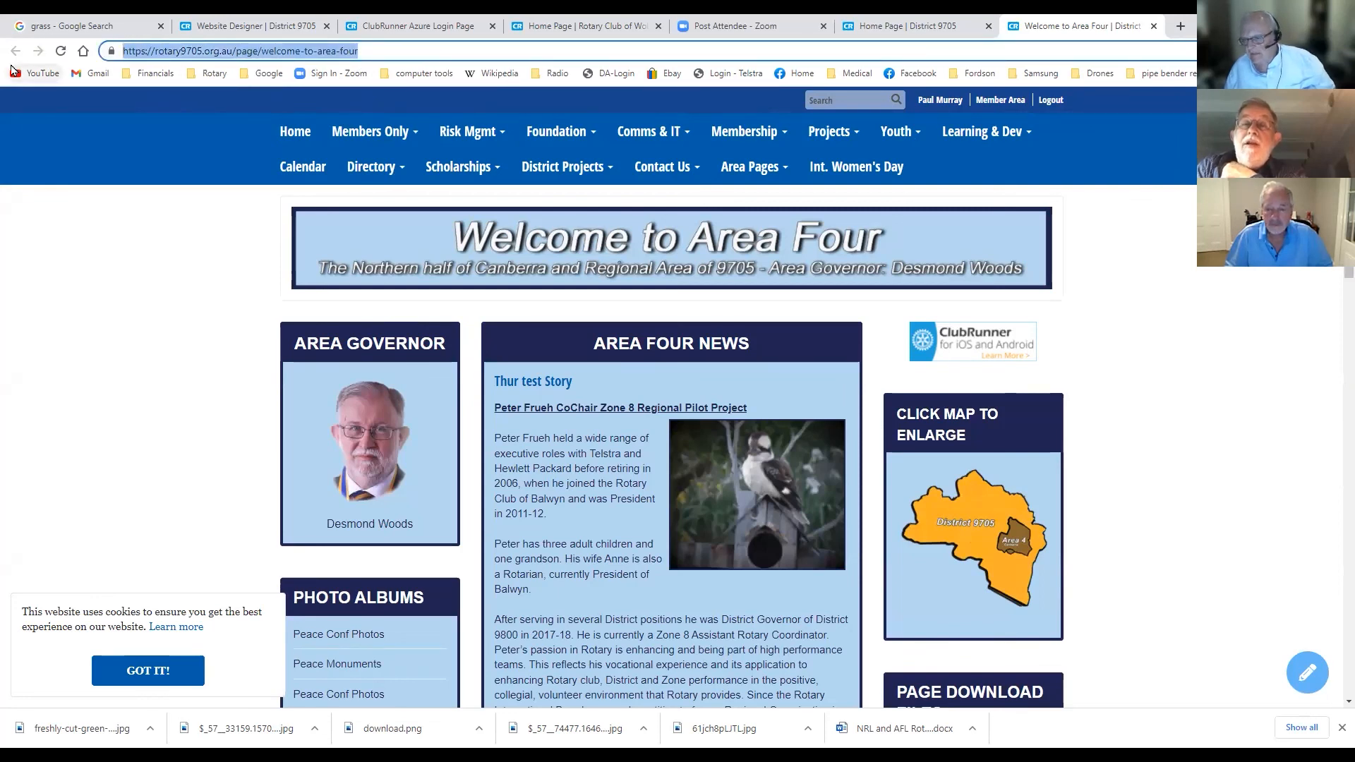